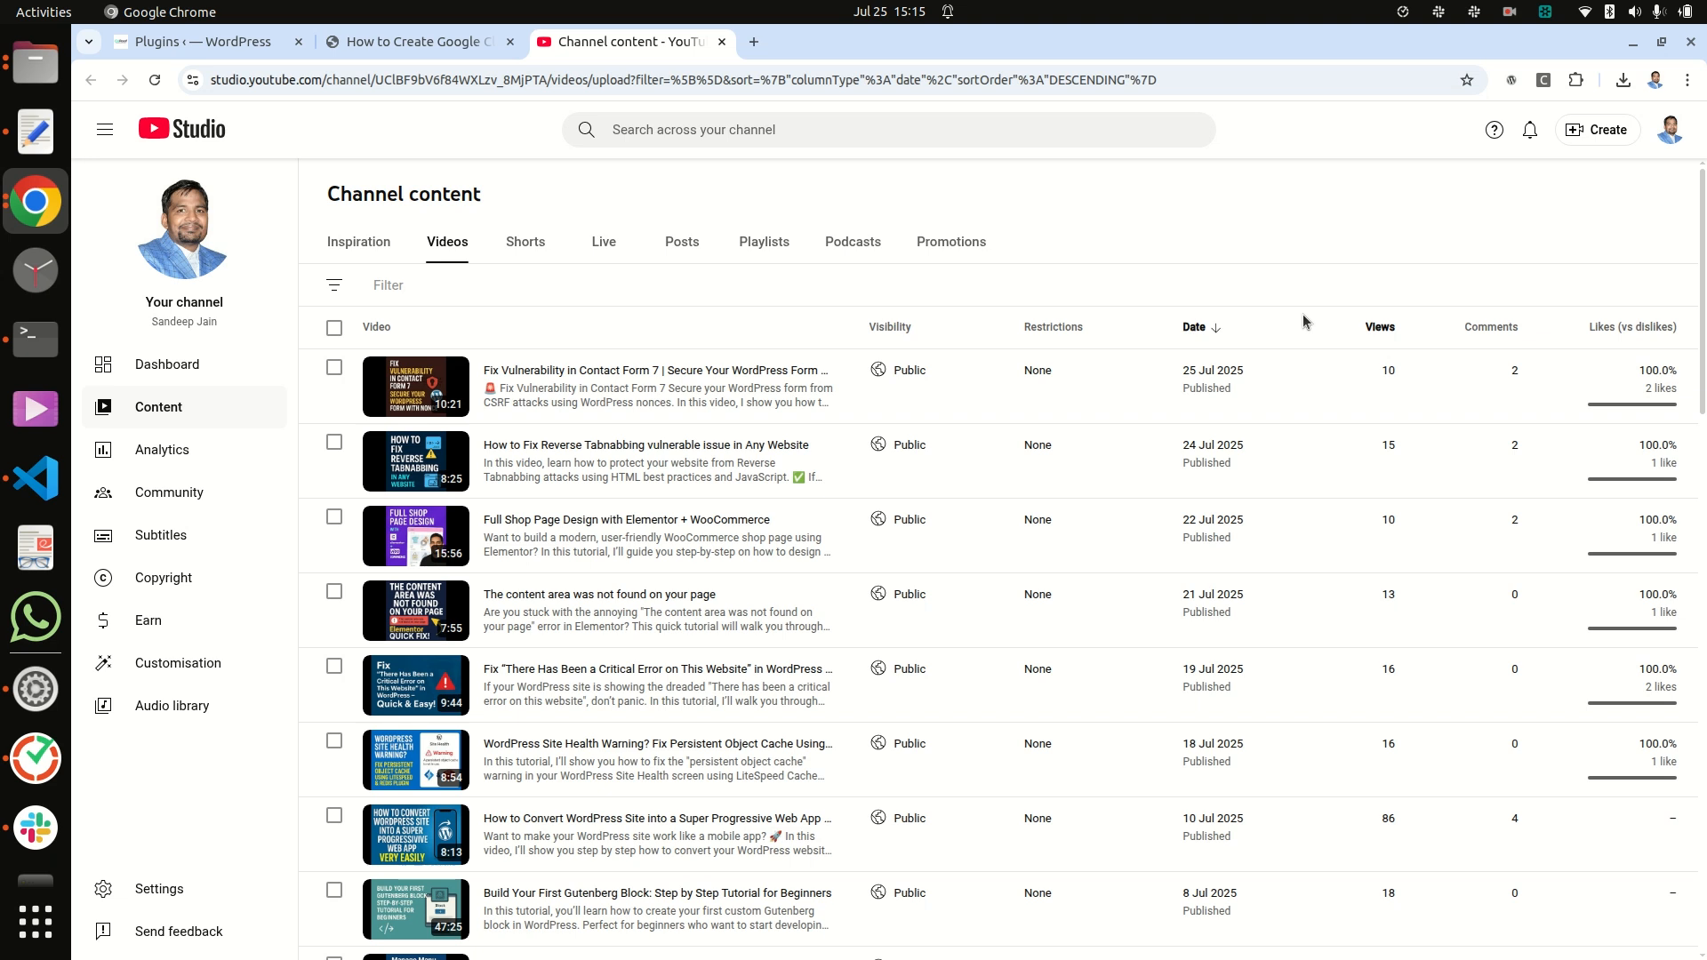
Switch to the WordPress admin and open the page for adding a new plugin.
{"action": "left_click", "coordinate": [411, 42]}
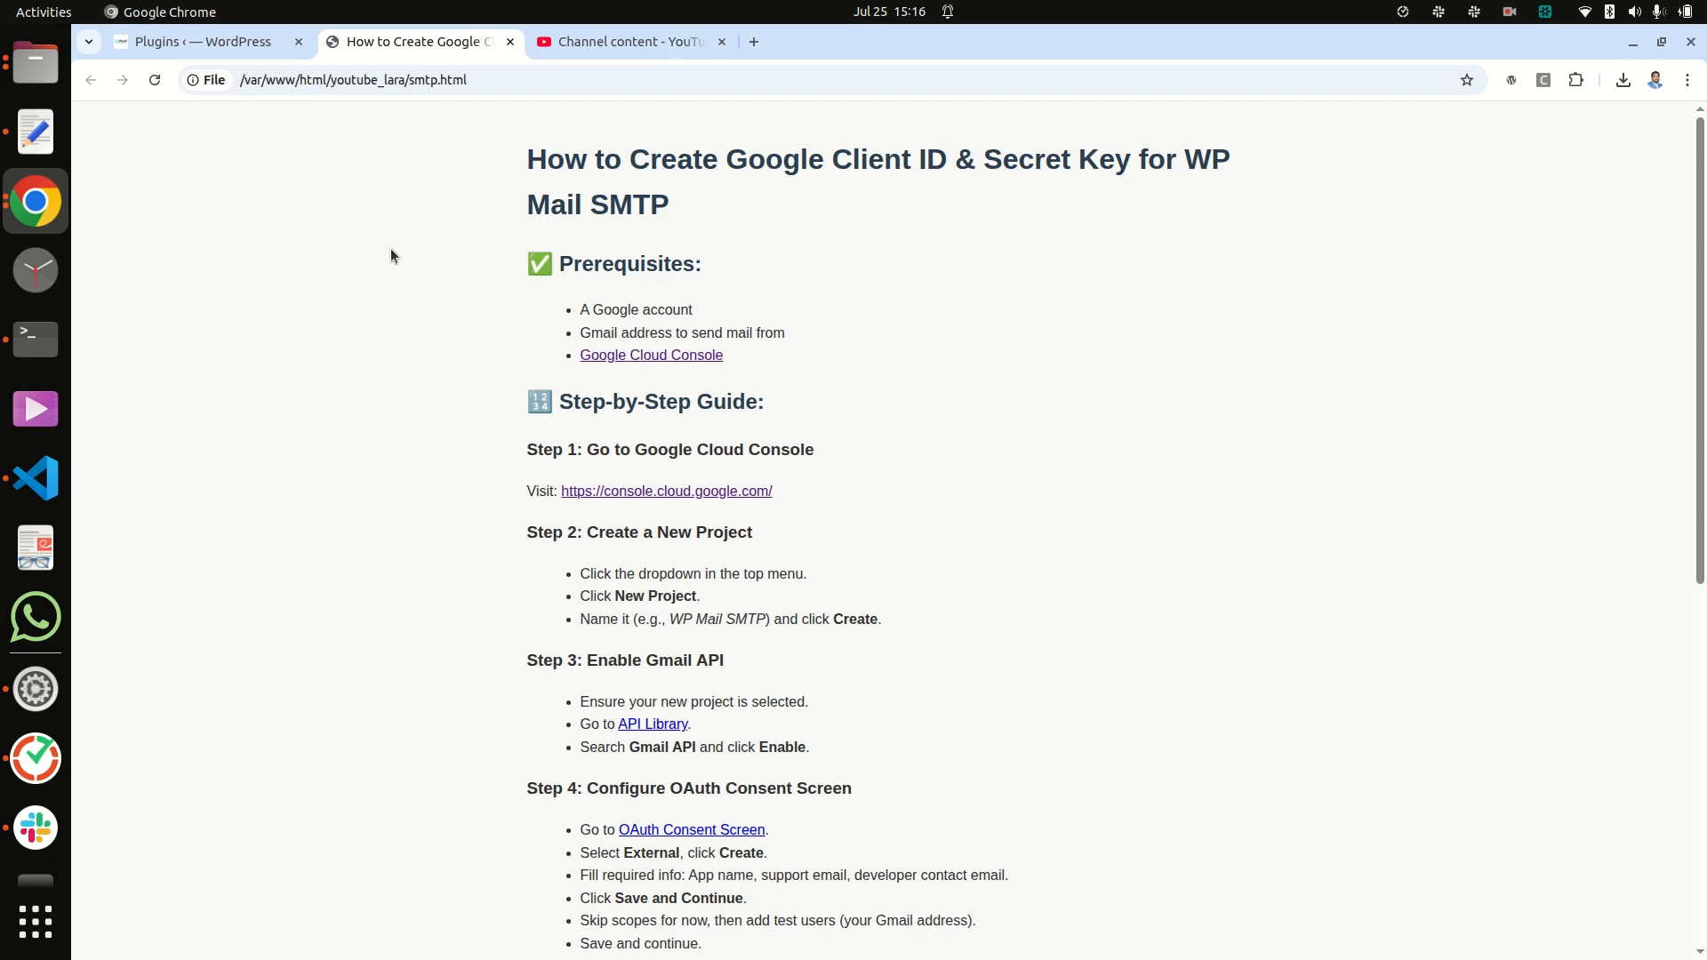
{"action": "left_click", "coordinate": [222, 42]}
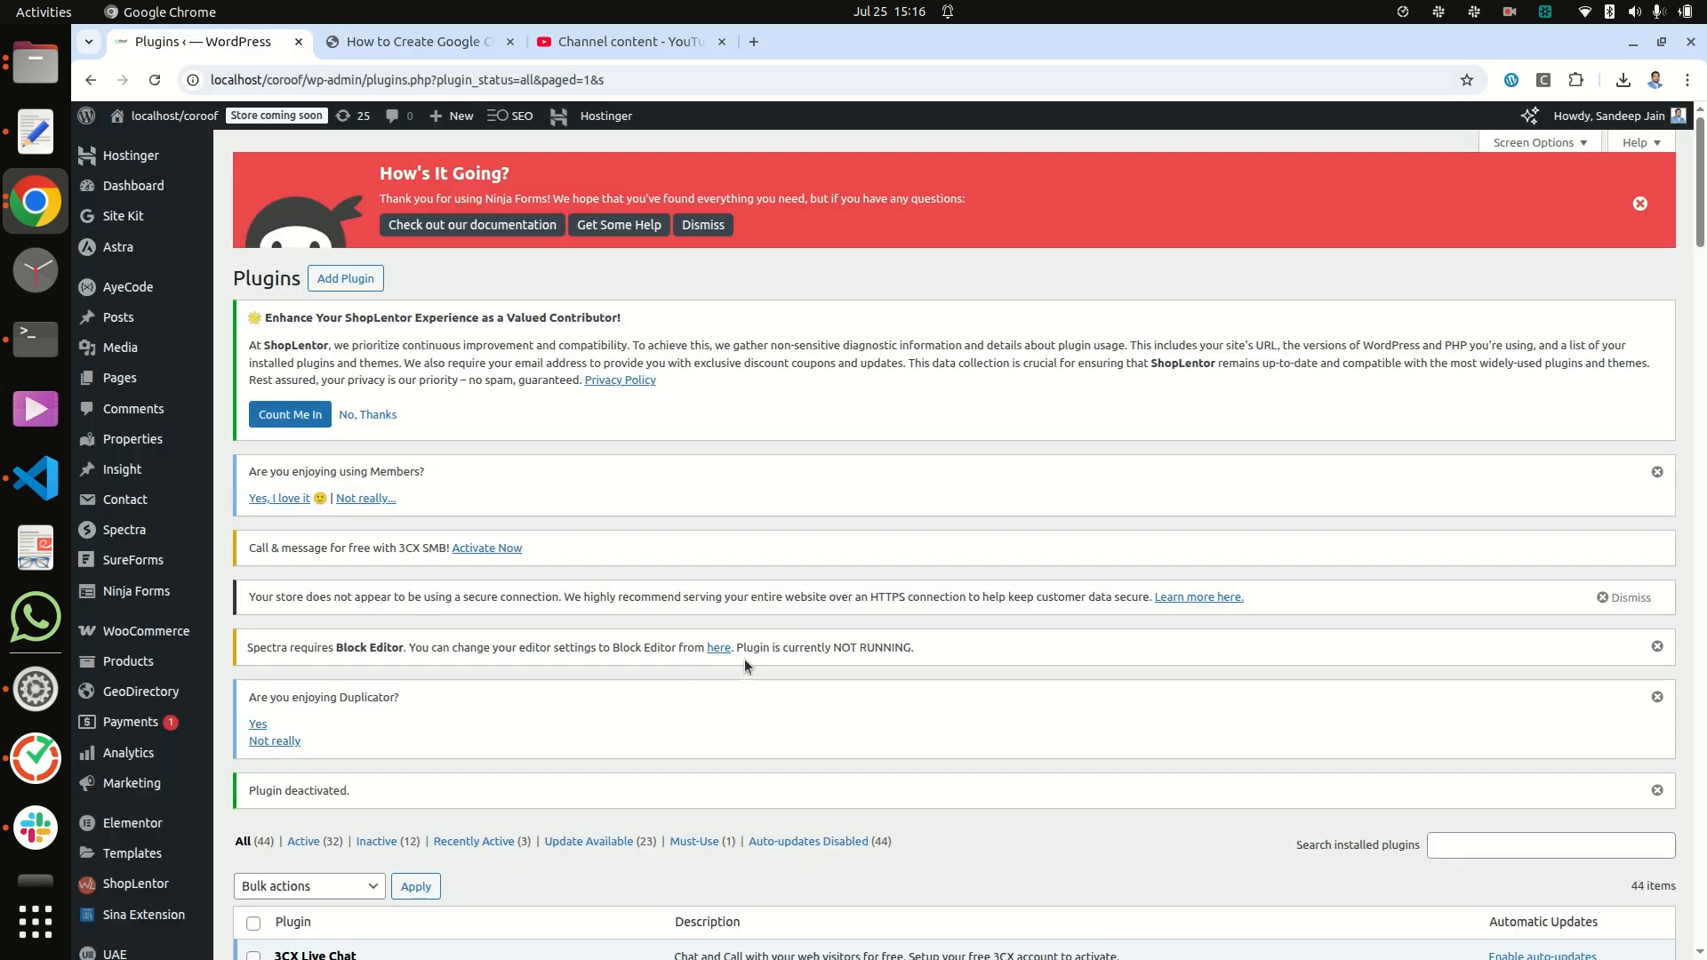
{"action": "scroll", "coordinate": [754, 622], "scroll_direction": "down", "scroll_amount": 5}
{"action": "scroll", "coordinate": [754, 617], "scroll_direction": "up", "scroll_amount": 5}
{"action": "left_click", "coordinate": [345, 278]}
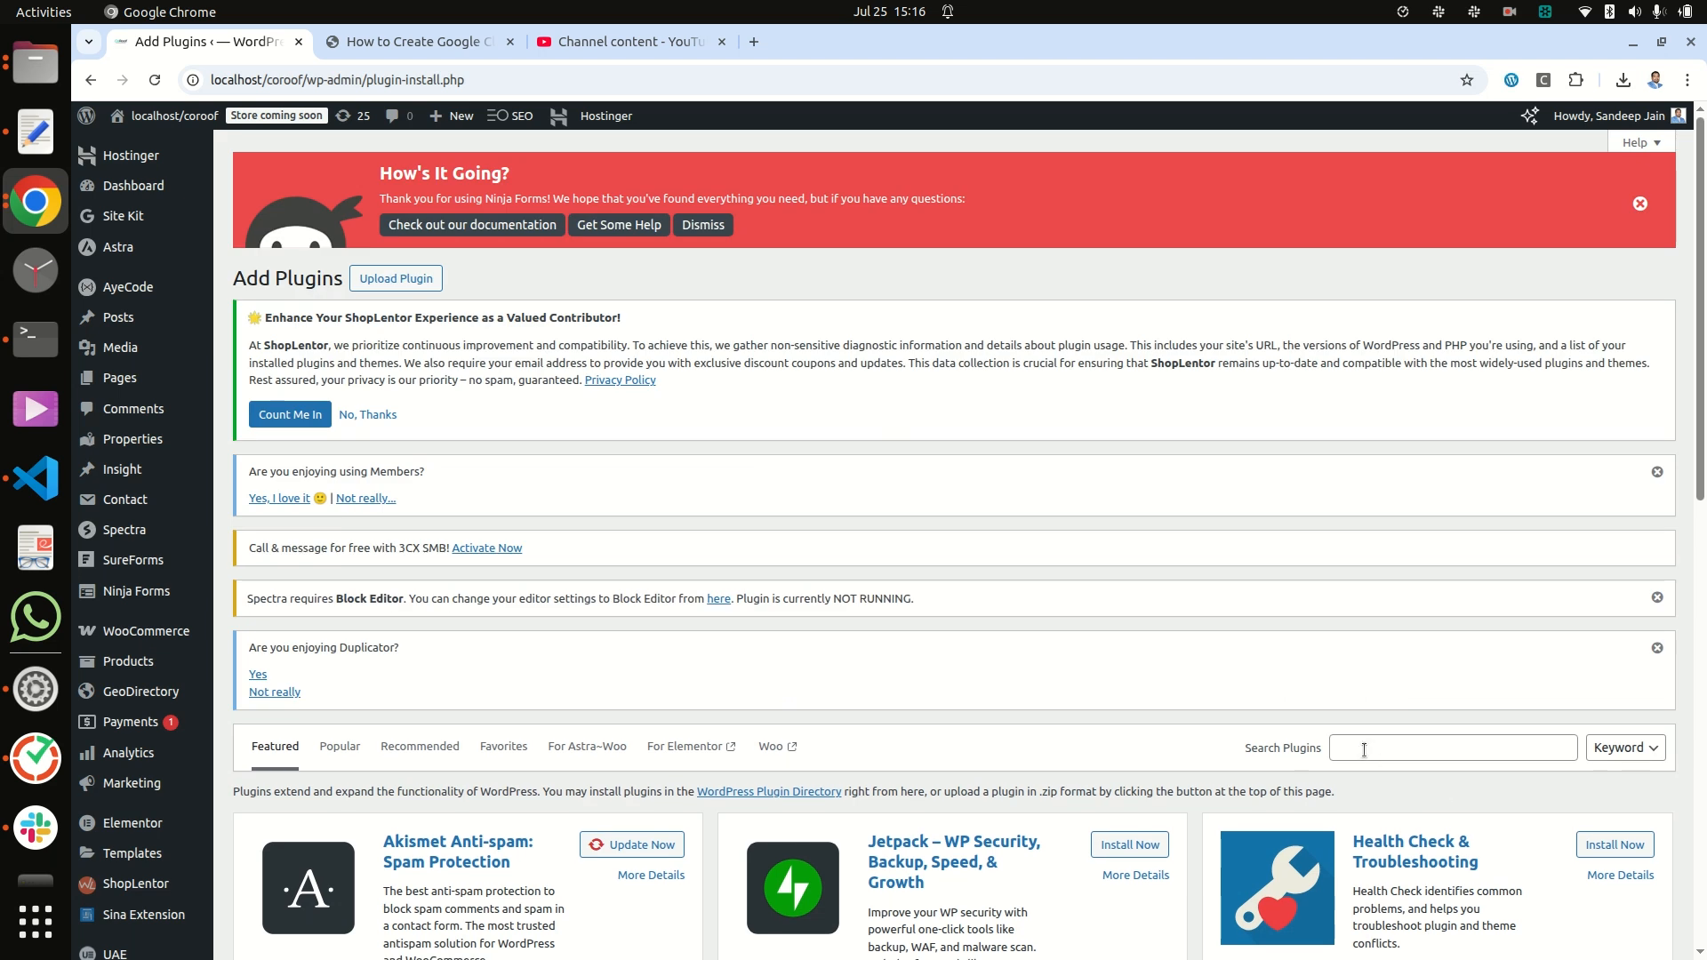
Search the plugin directory for "wp mail smtp" and activate WP Mail SMTP by WPForms.
{"action": "left_click", "coordinate": [1364, 751]}
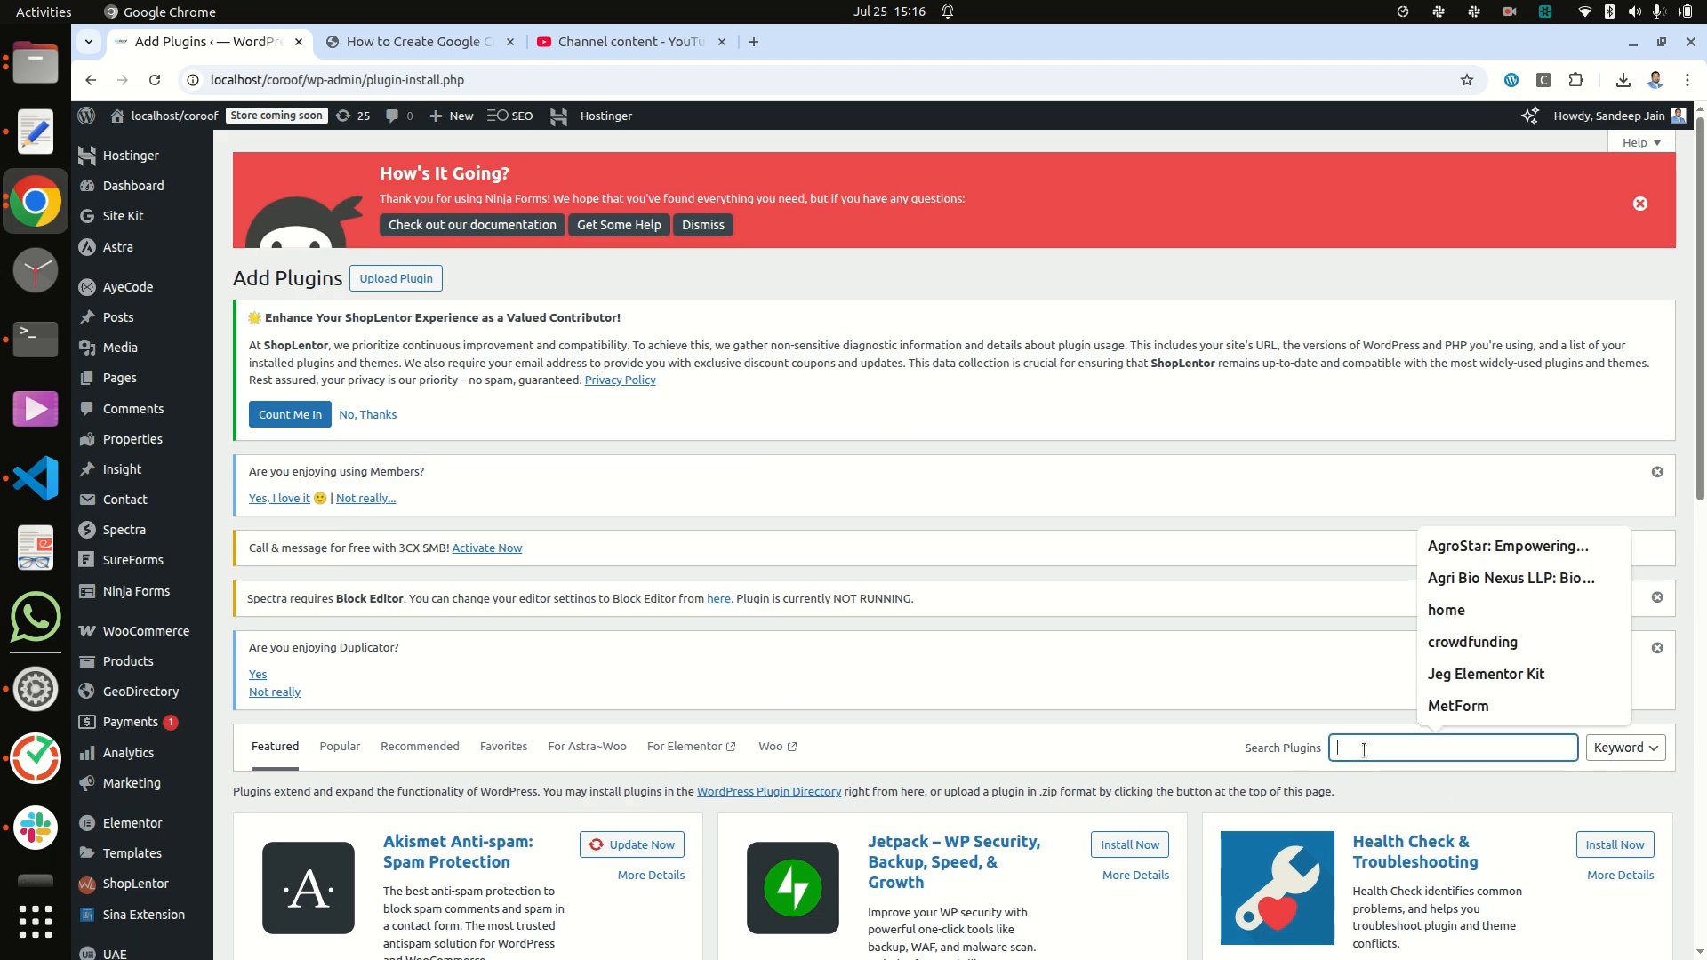
{"action": "type", "text": "wp"}
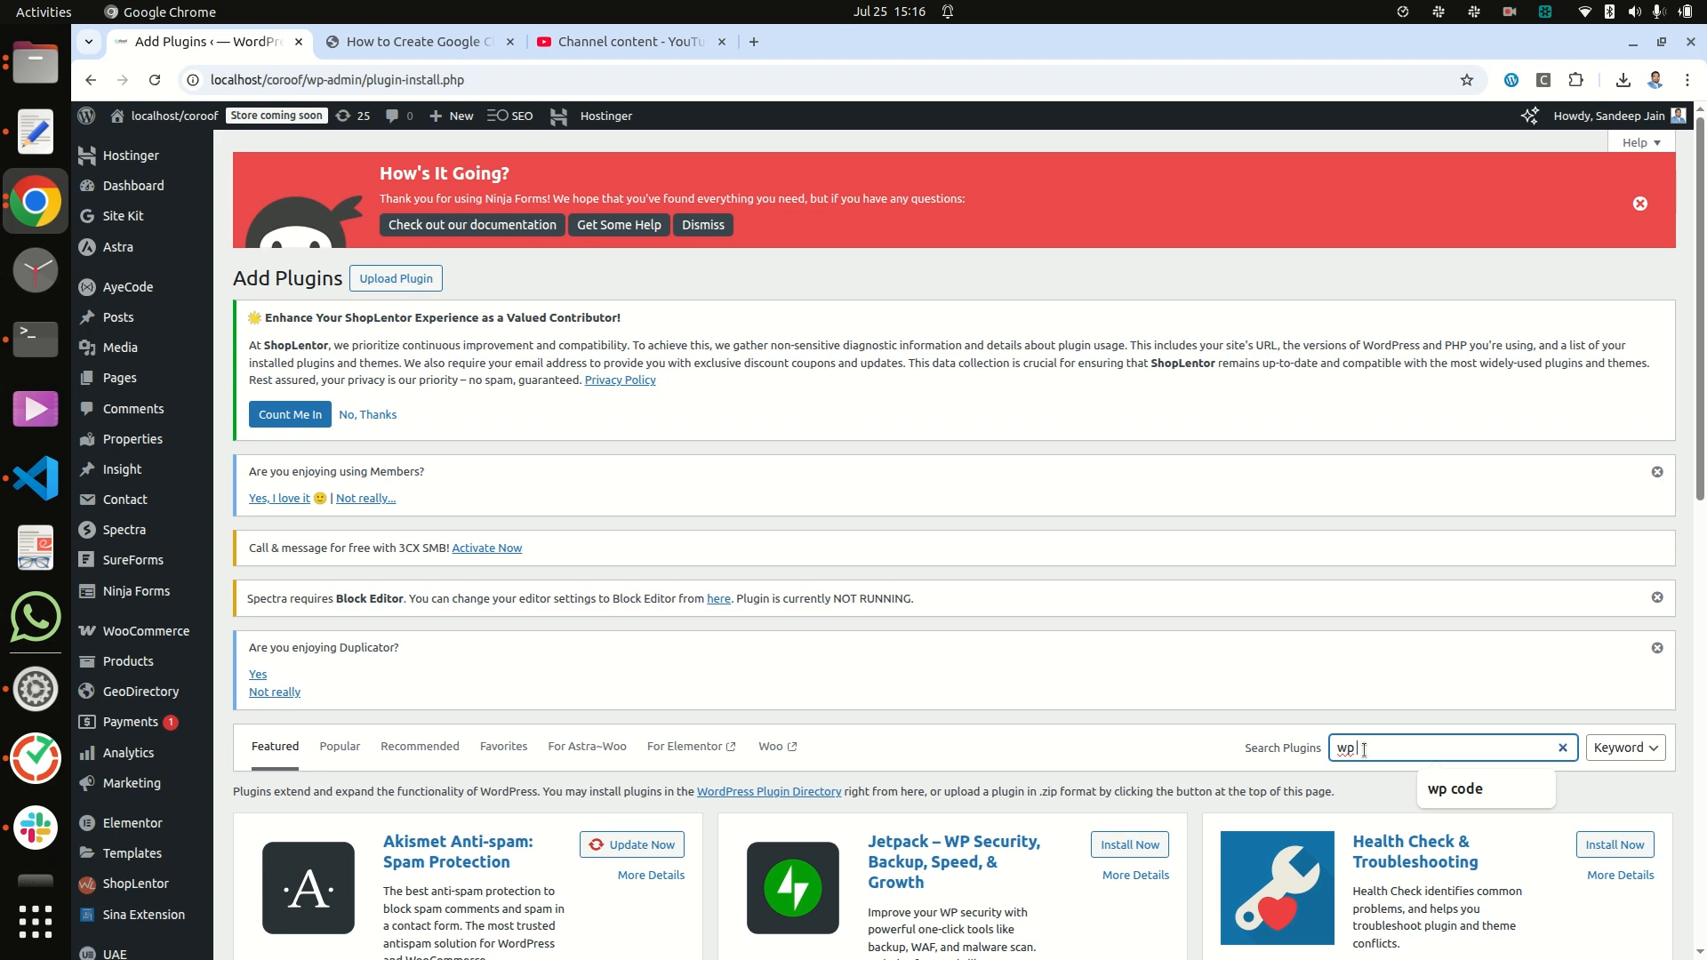
{"action": "type", "text": " mail smtp"}
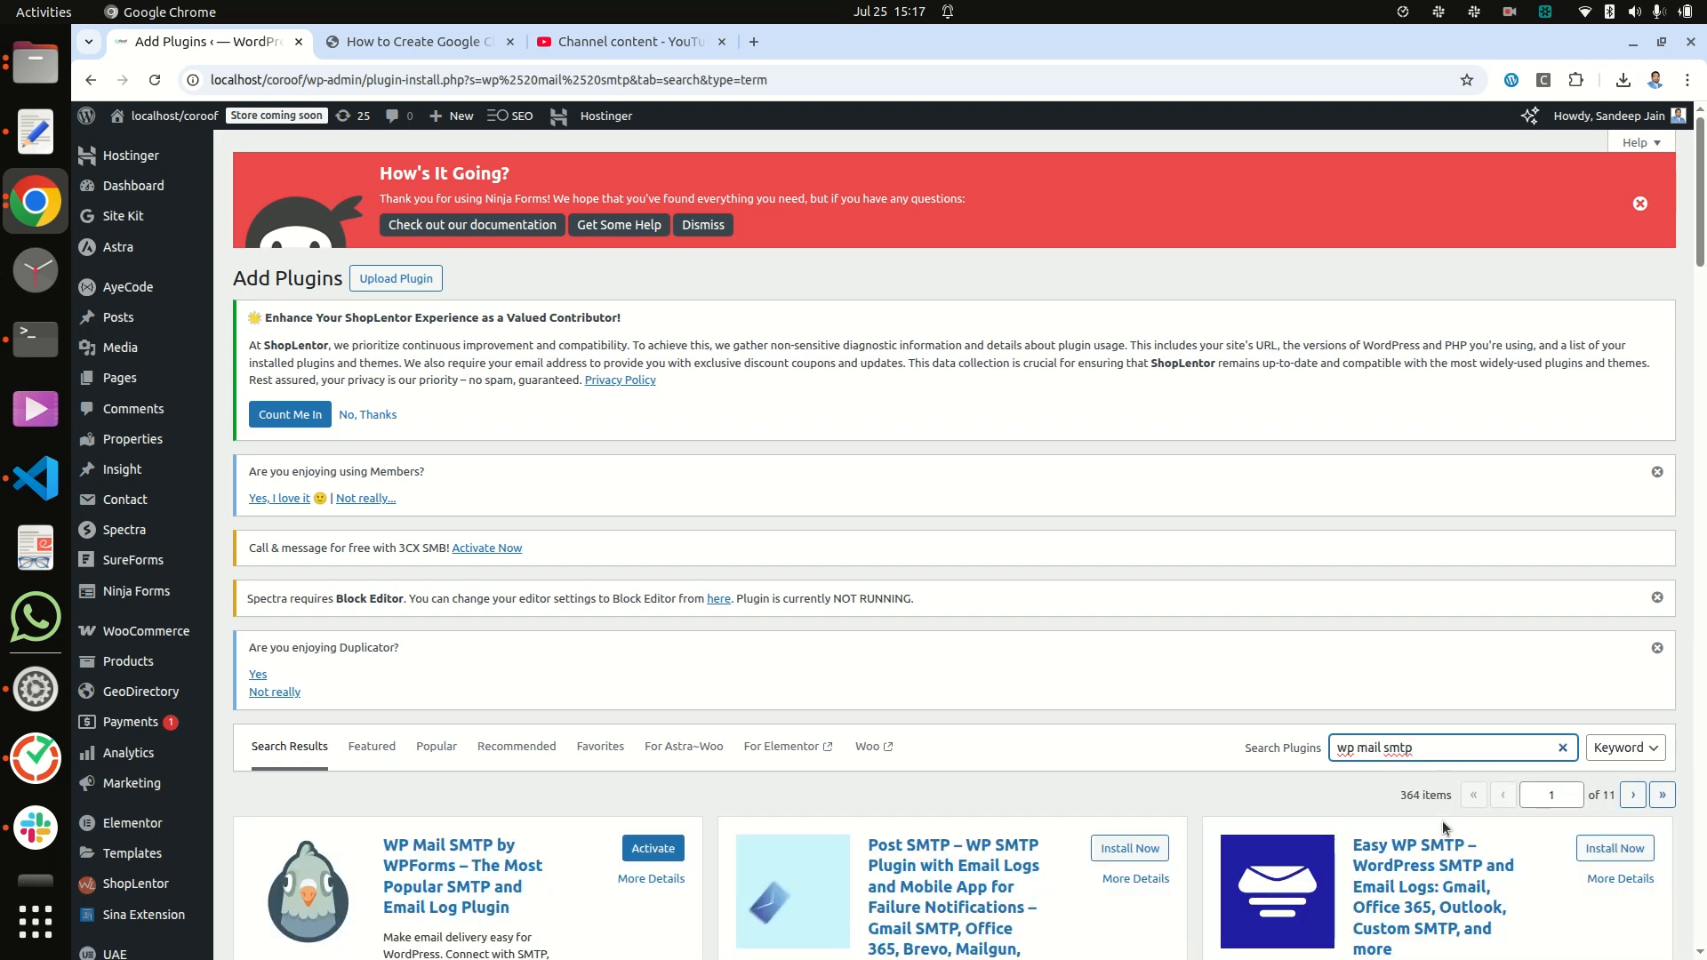
{"action": "scroll", "coordinate": [1209, 794], "scroll_direction": "down", "scroll_amount": 3}
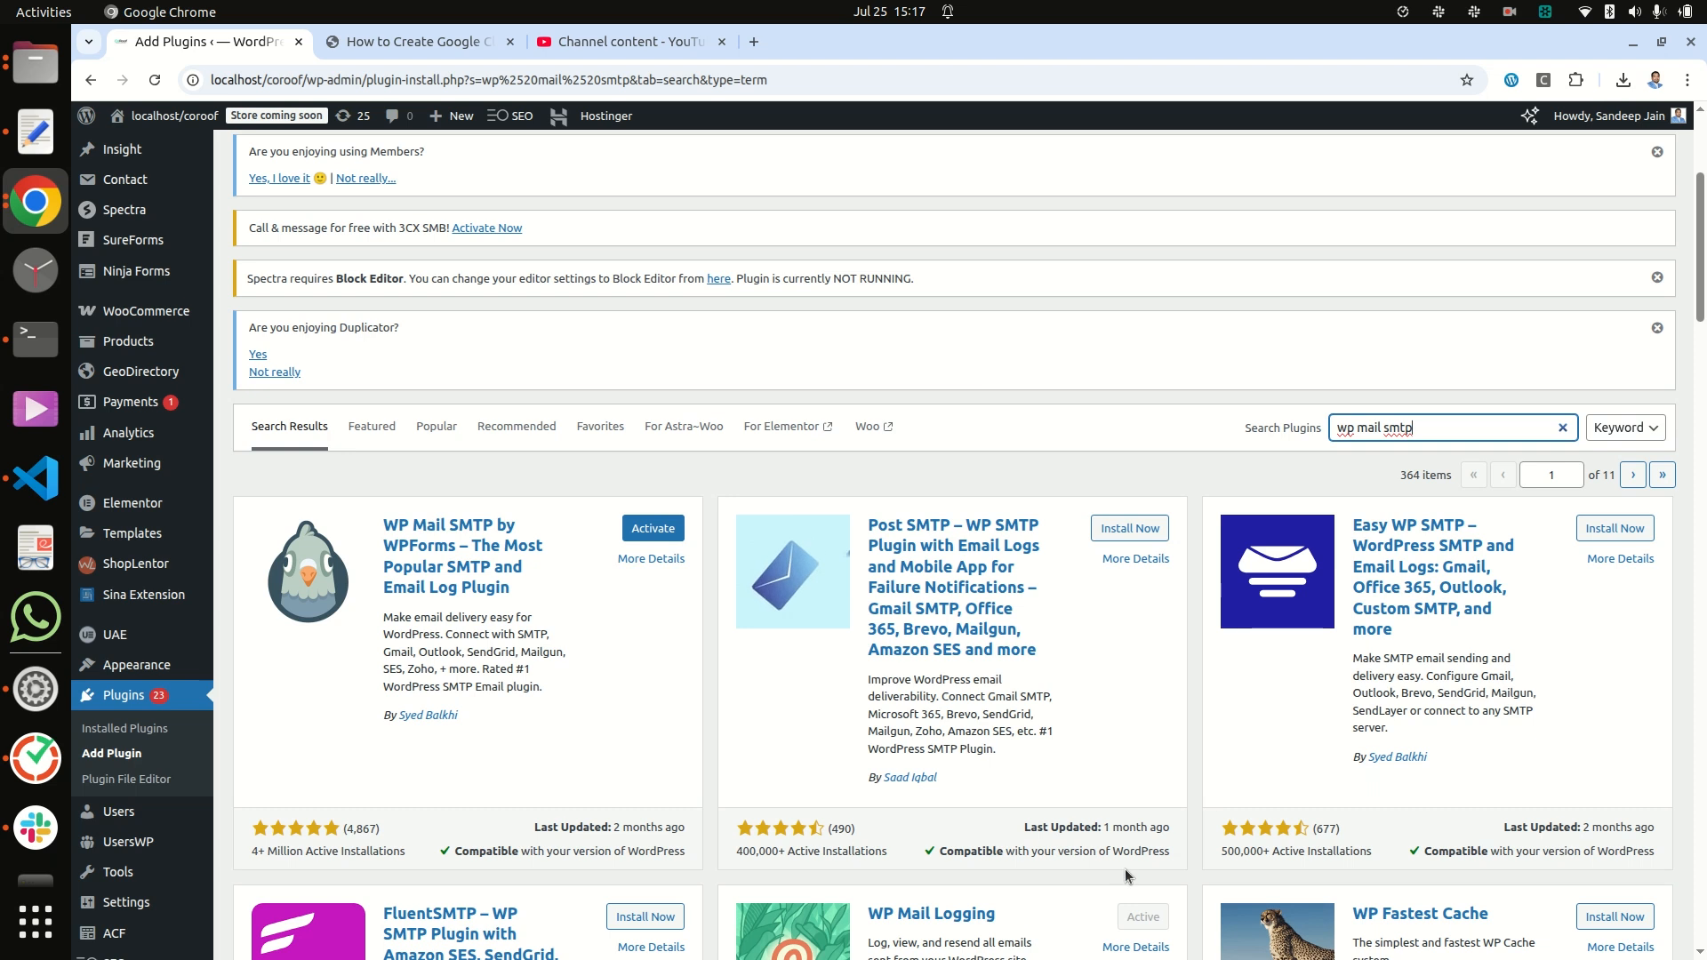
{"action": "left_click", "coordinate": [646, 532]}
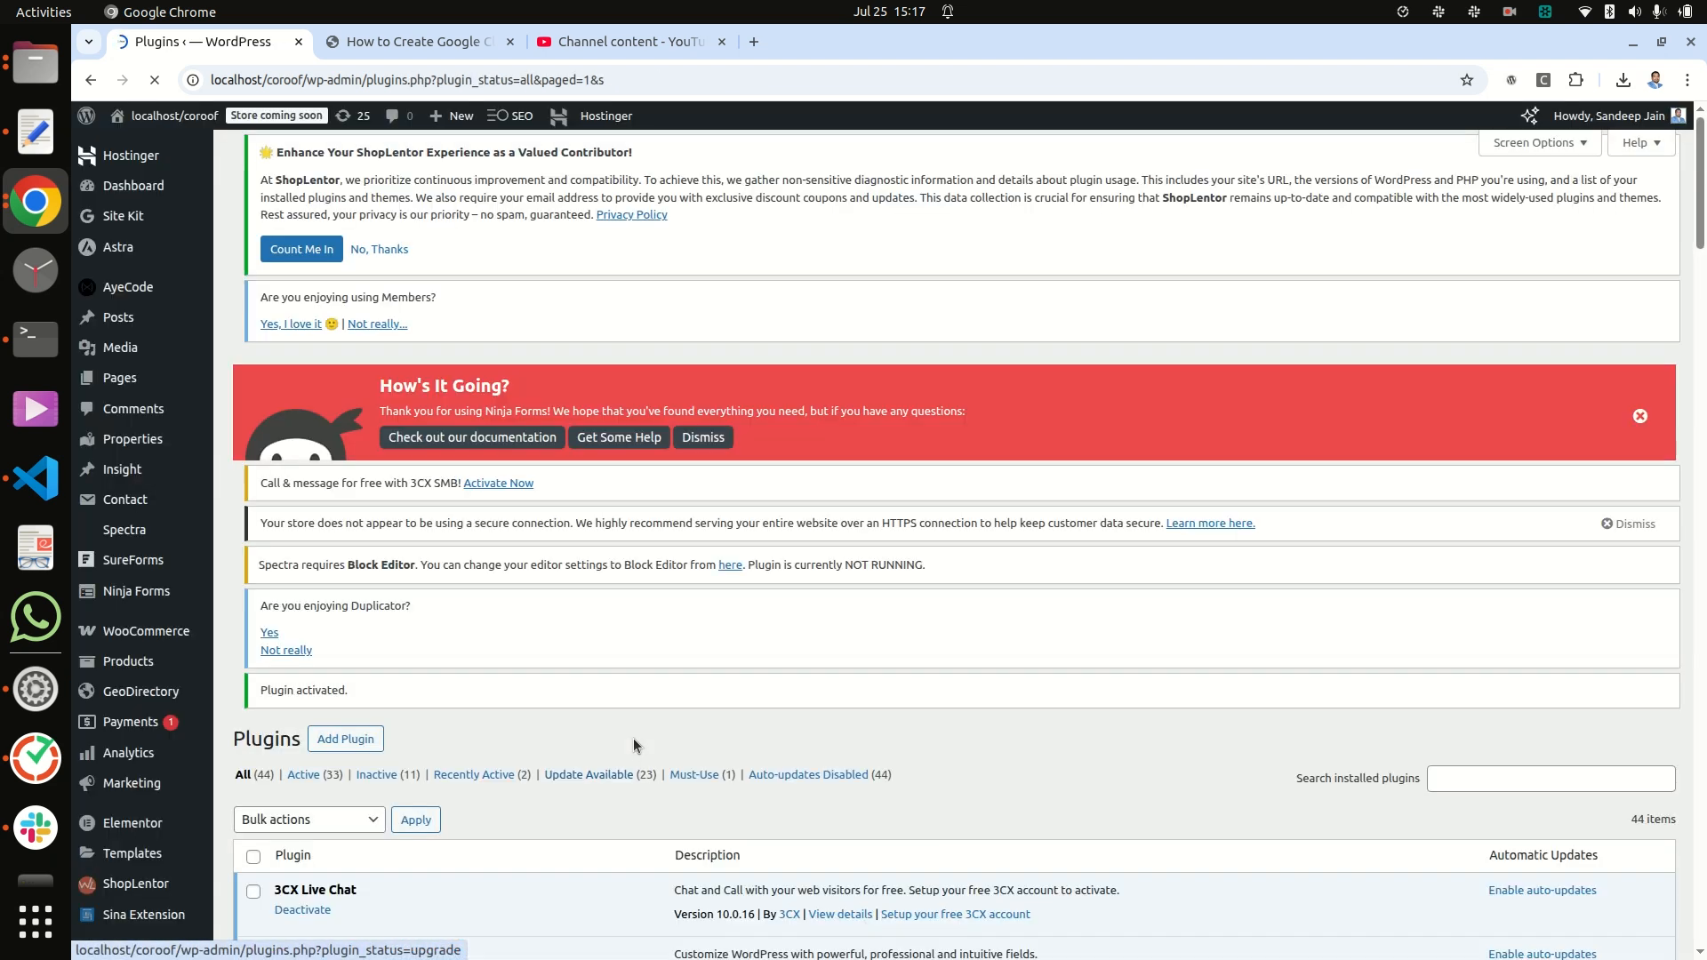
Open the WP Mail SMTP plugin's general settings.
{"action": "scroll", "coordinate": [718, 755], "scroll_direction": "down", "scroll_amount": 8}
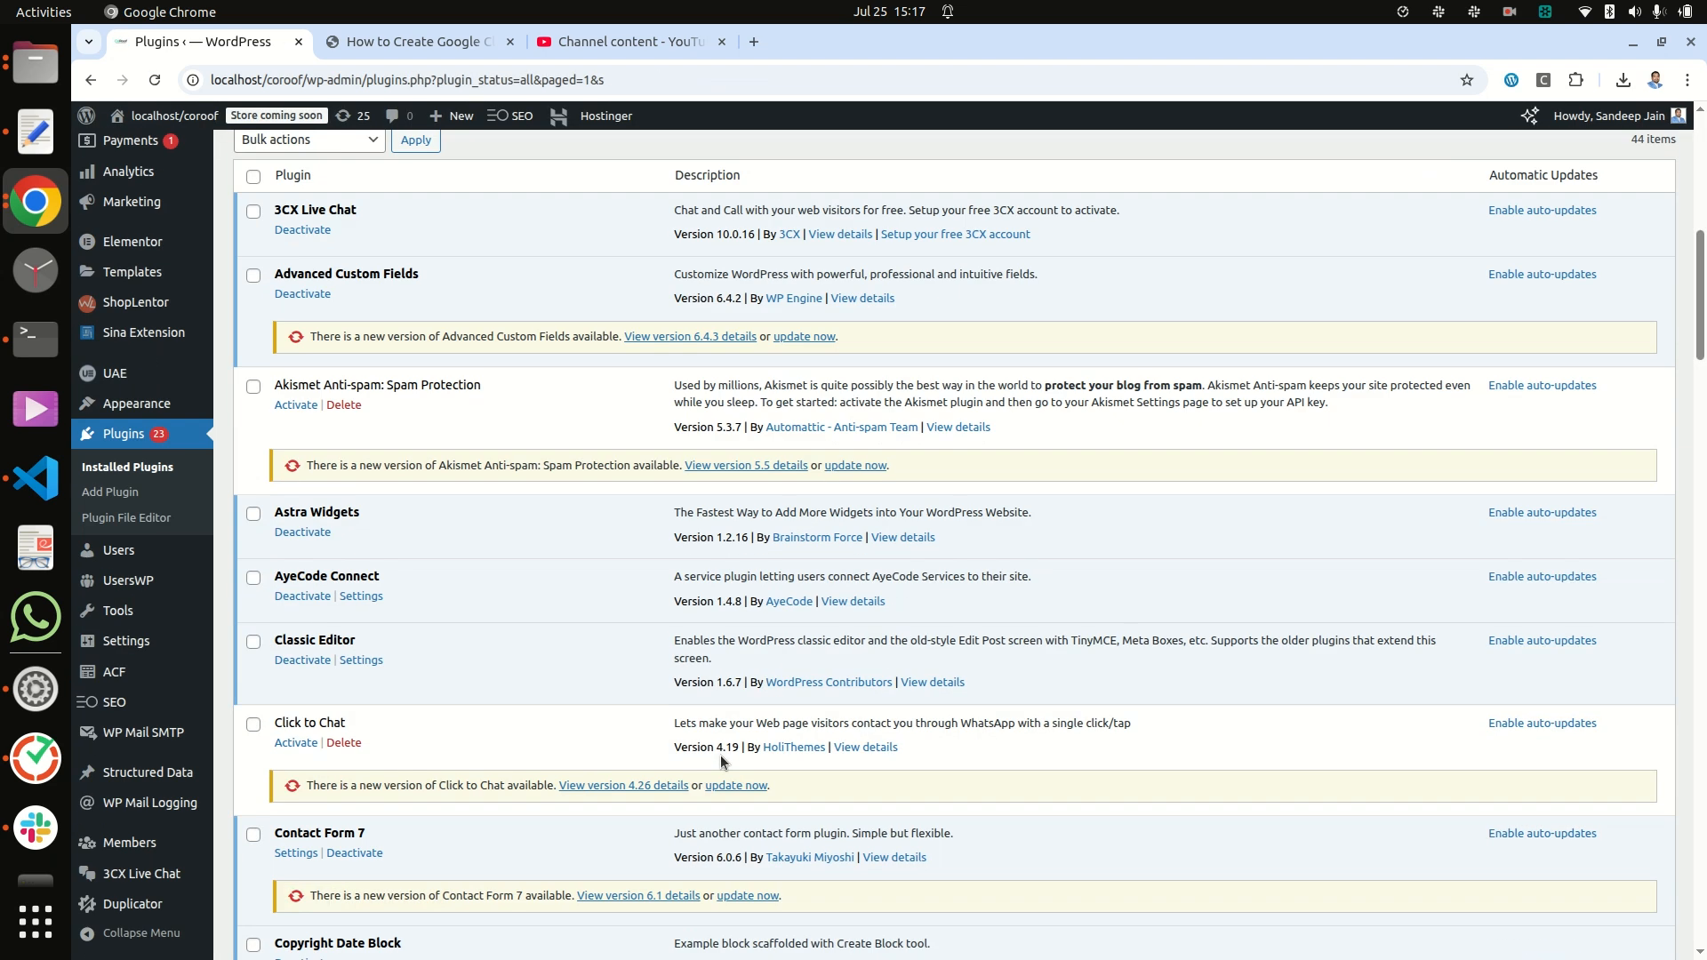
{"action": "scroll", "coordinate": [720, 755], "scroll_direction": "down", "scroll_amount": 3}
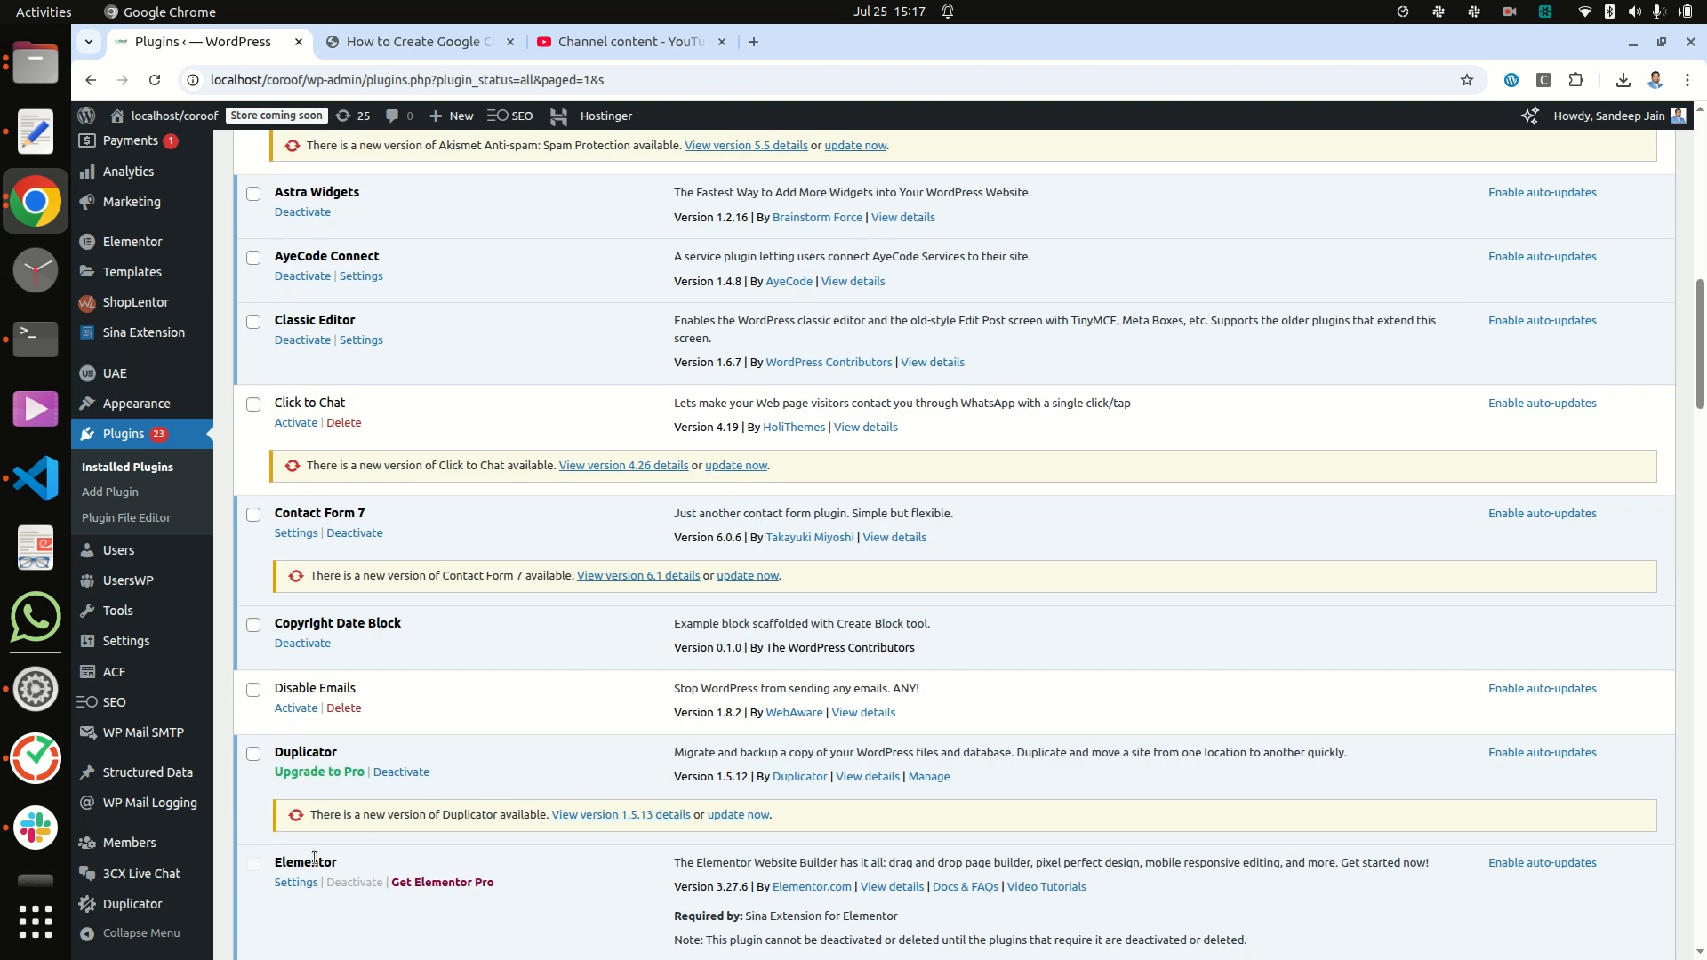
{"action": "mouse_move", "coordinate": [165, 735]}
{"action": "left_click", "coordinate": [253, 738]}
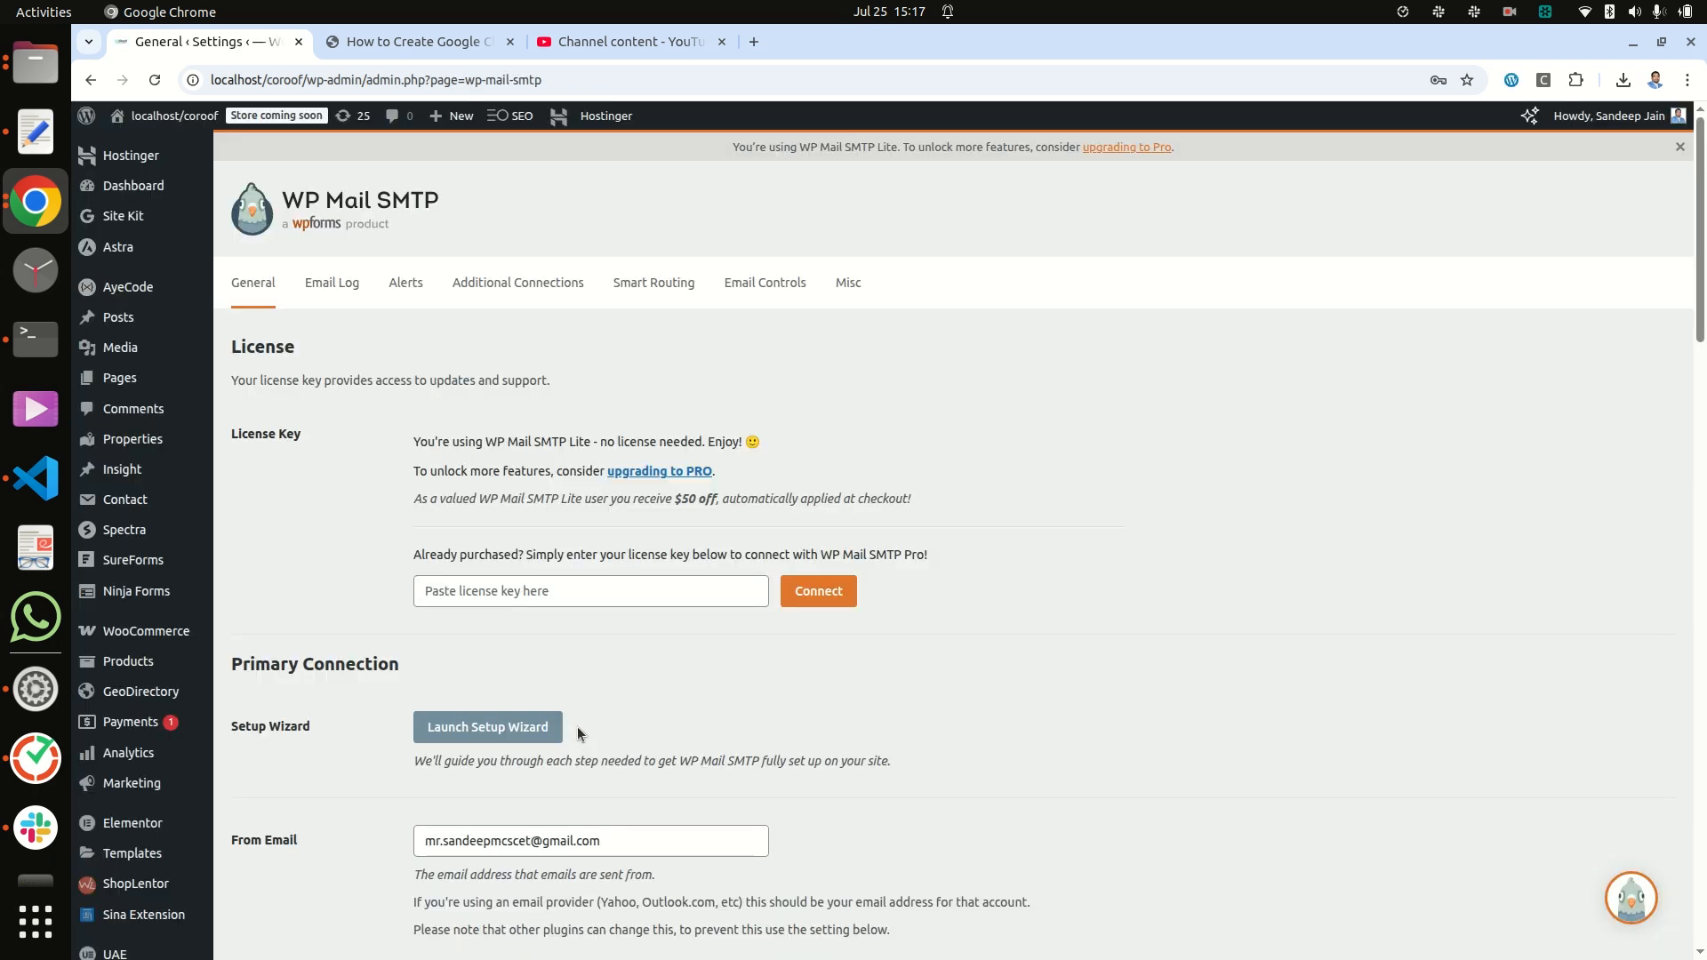
Review the primary connection settings, from the sender details and mailer choice to the Google / Gmail Client ID and Client Secret fields.
{"action": "scroll", "coordinate": [999, 703], "scroll_direction": "down", "scroll_amount": 5}
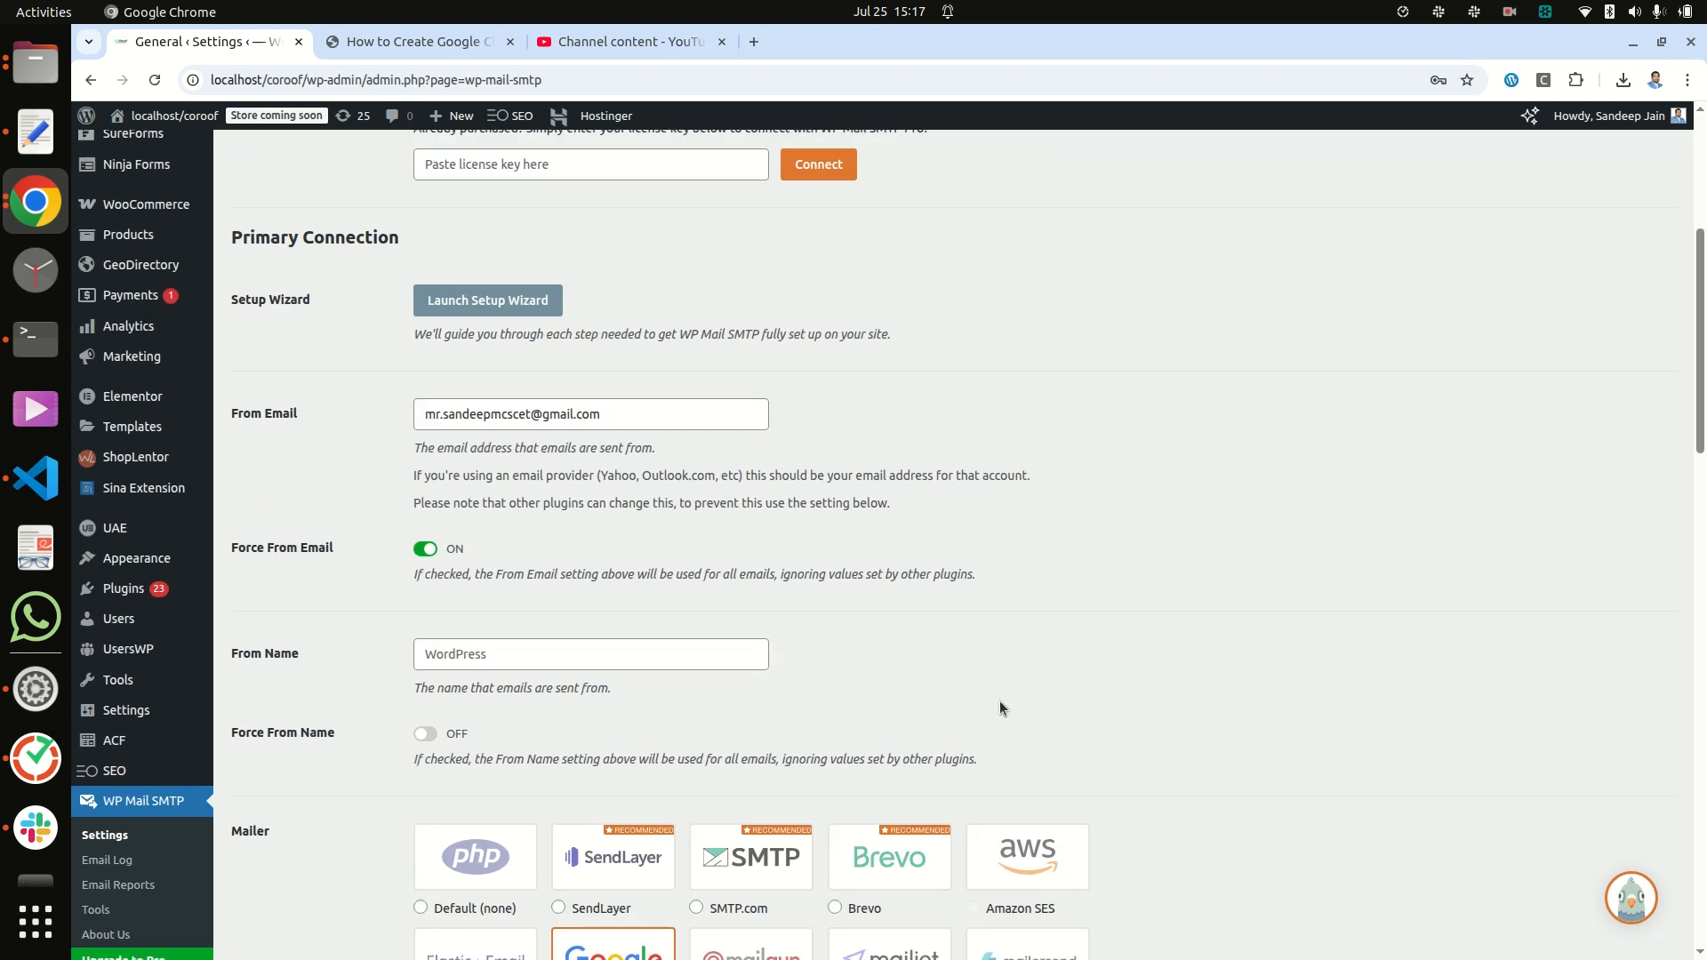
{"action": "scroll", "coordinate": [1000, 703], "scroll_direction": "down", "scroll_amount": 4}
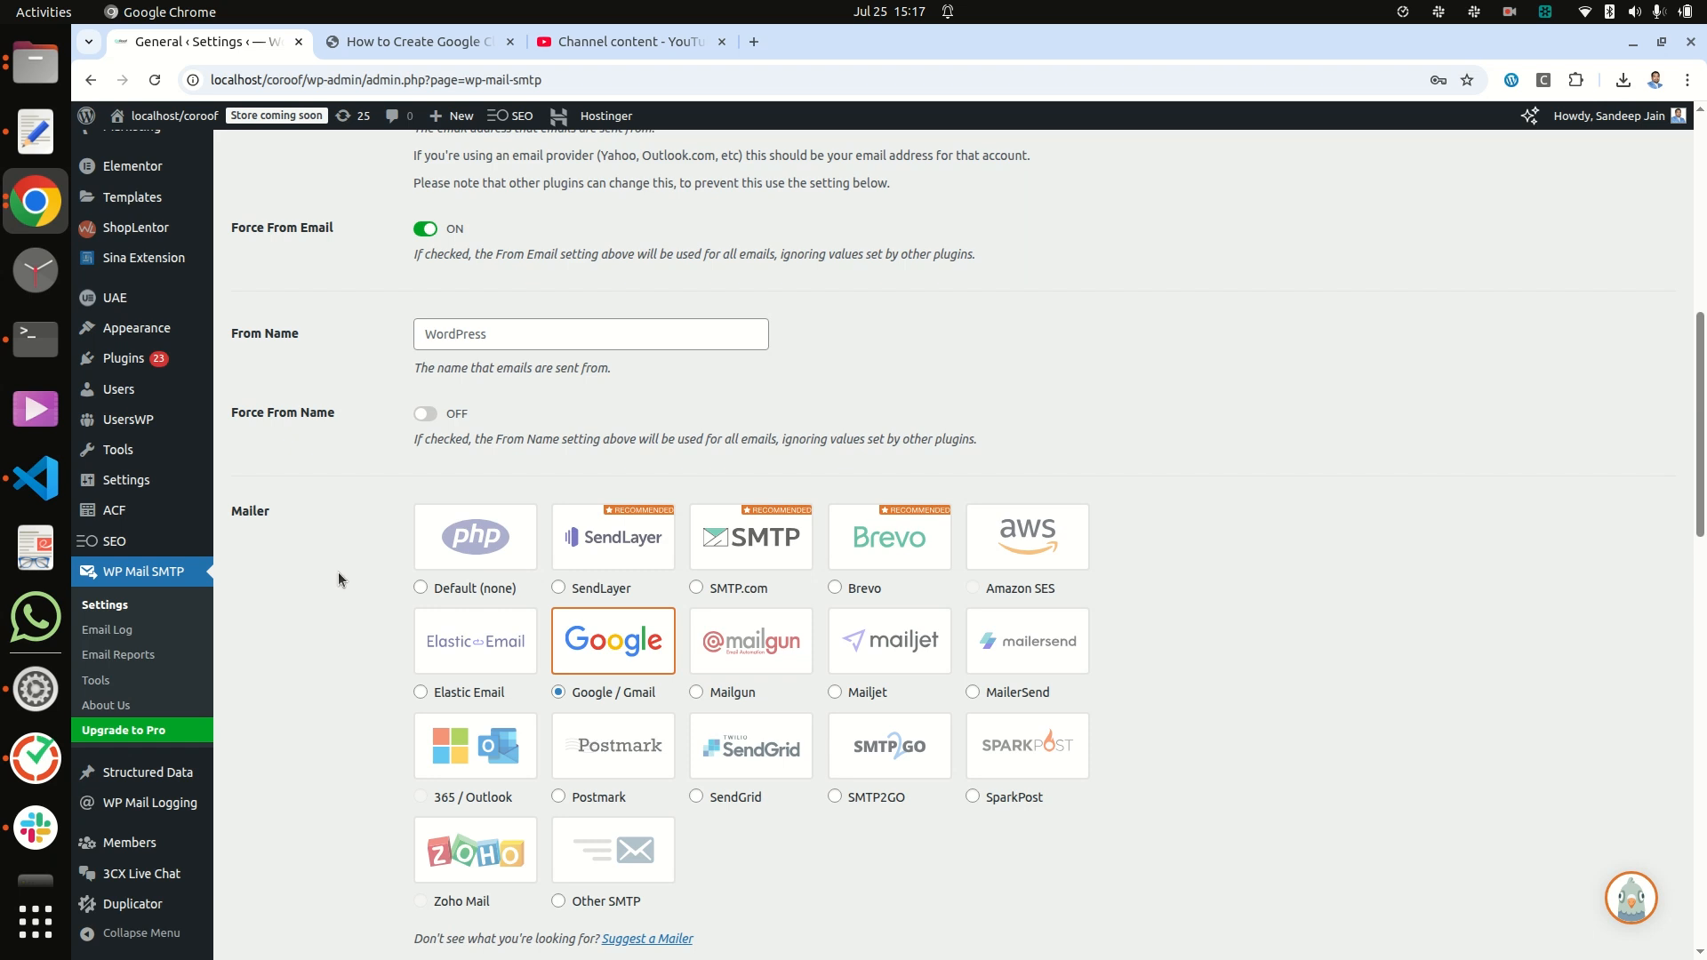
{"action": "scroll", "coordinate": [337, 572], "scroll_direction": "down", "scroll_amount": 3}
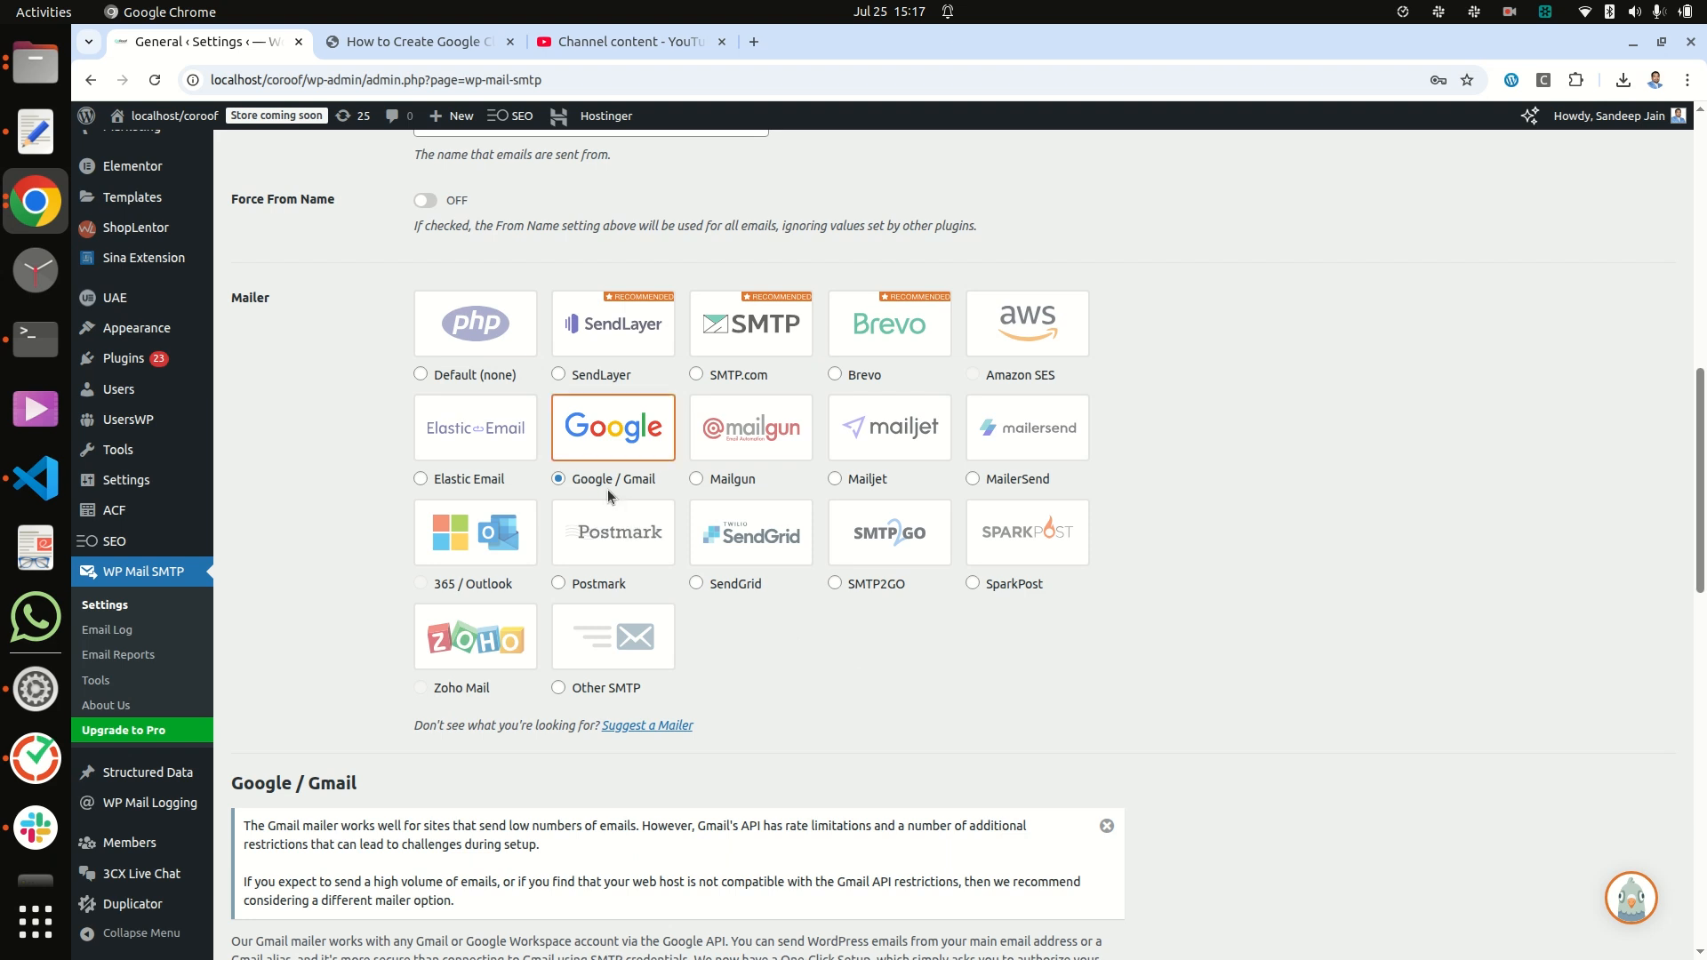
{"action": "scroll", "coordinate": [842, 720], "scroll_direction": "down", "scroll_amount": 5}
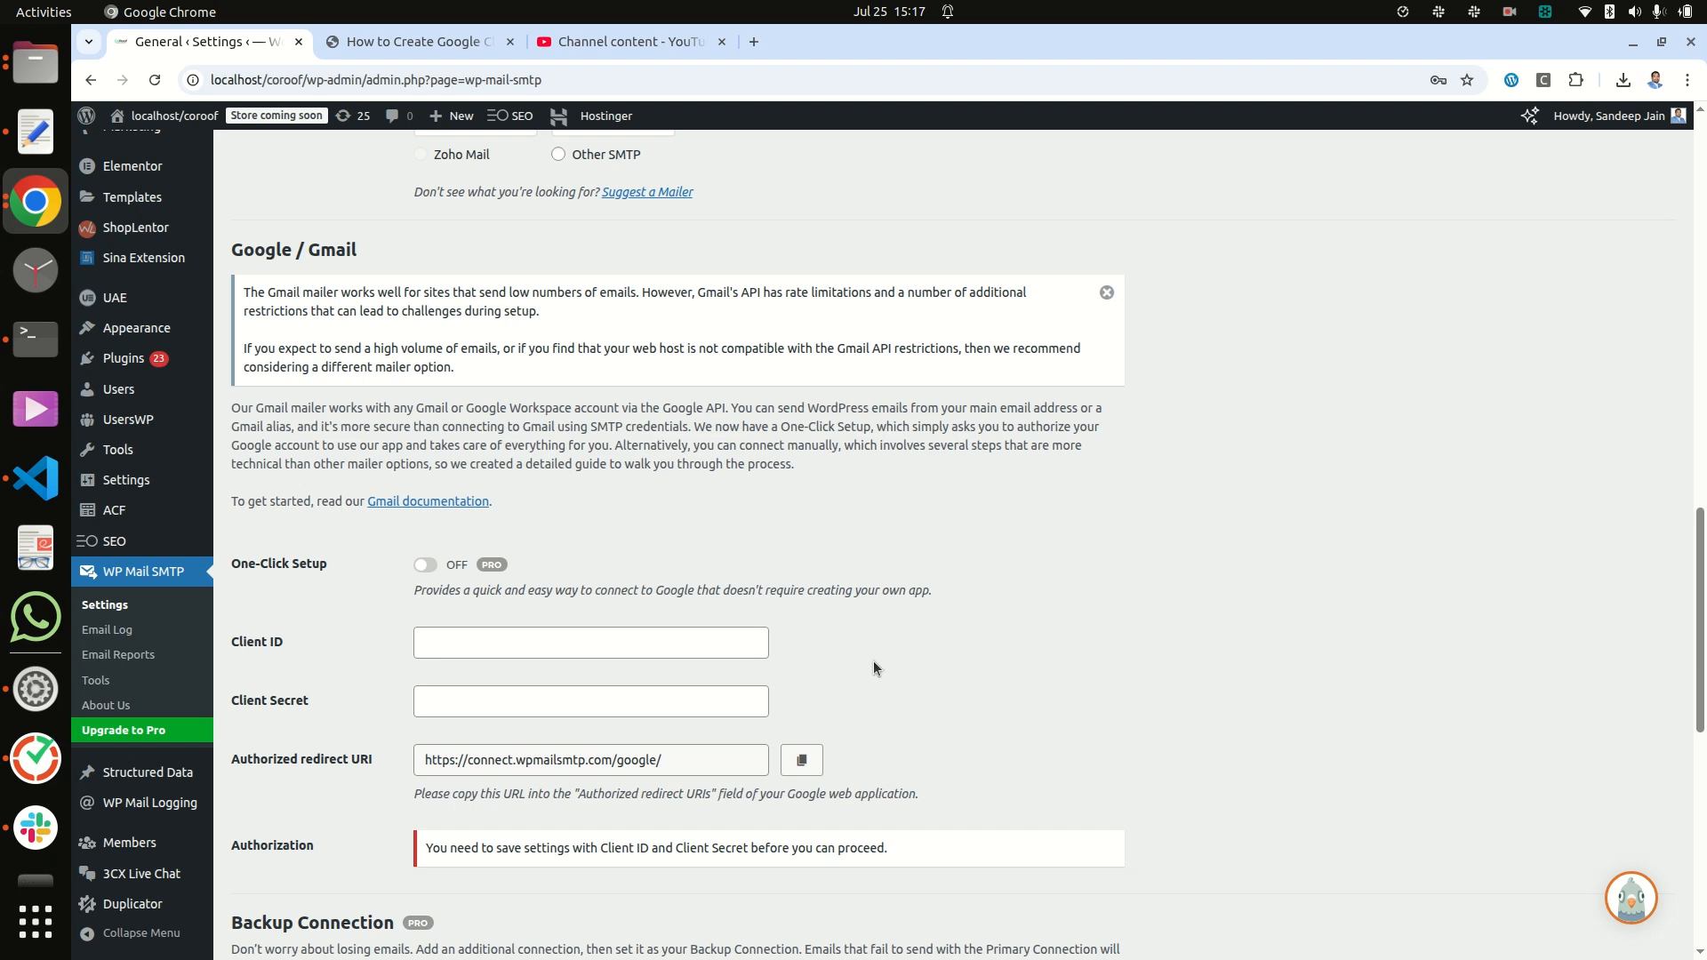
{"action": "scroll", "coordinate": [873, 660], "scroll_direction": "down", "scroll_amount": 3}
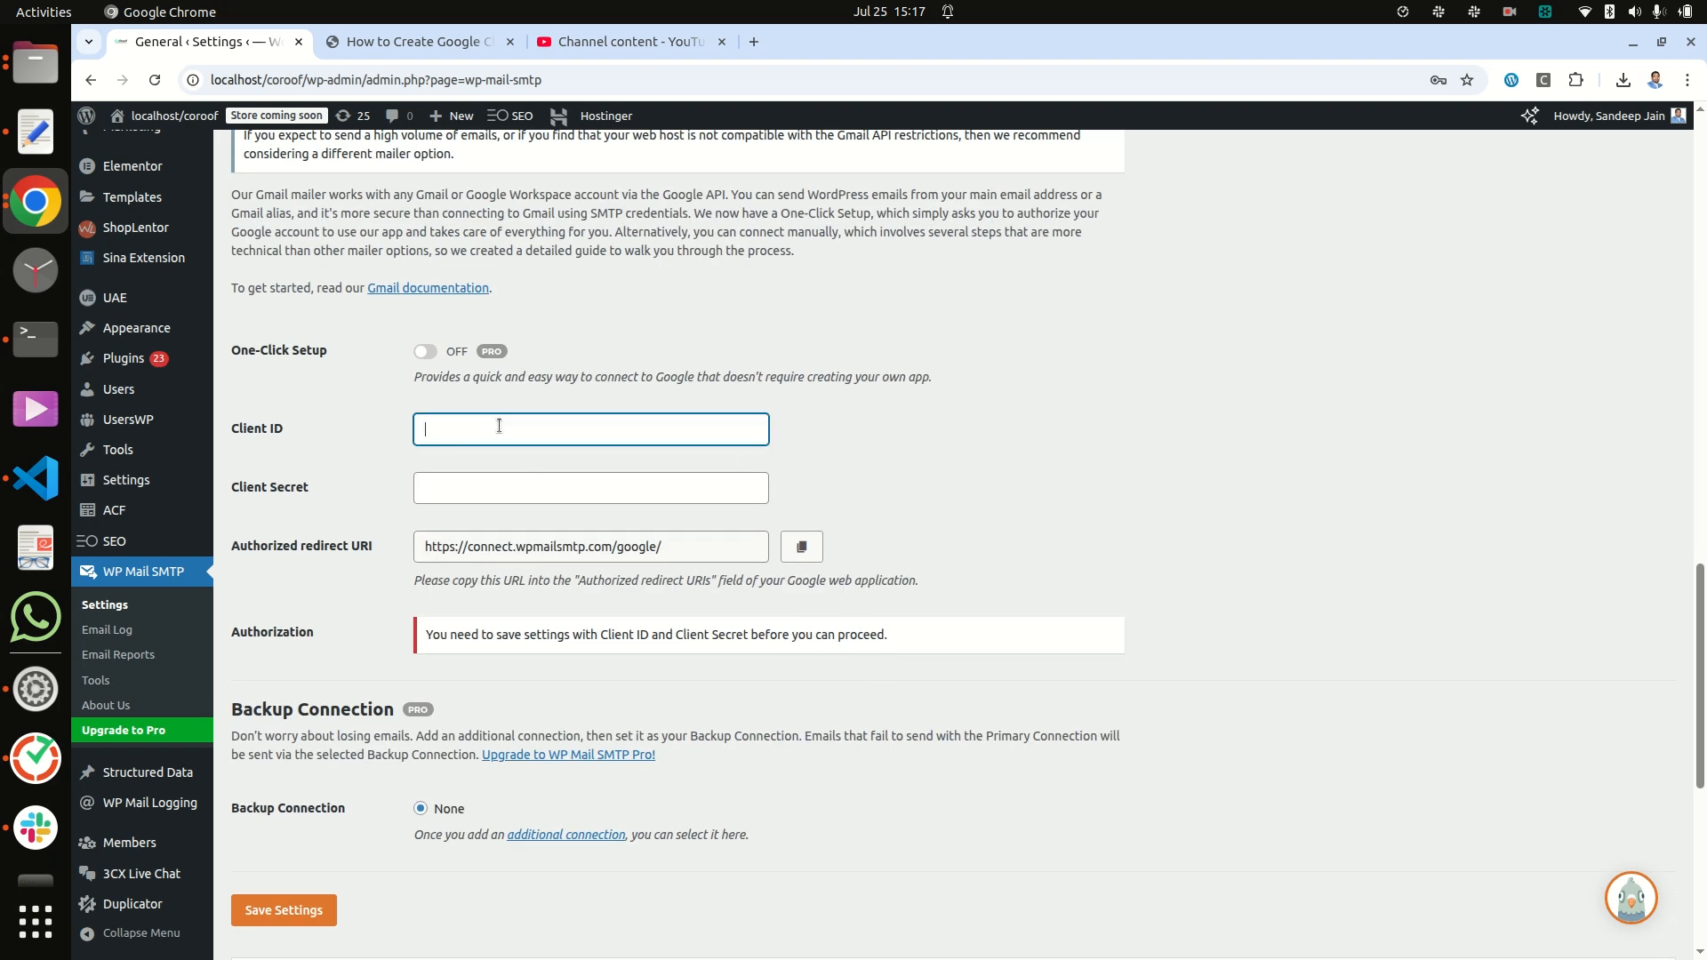
{"action": "left_click", "coordinate": [490, 487]}
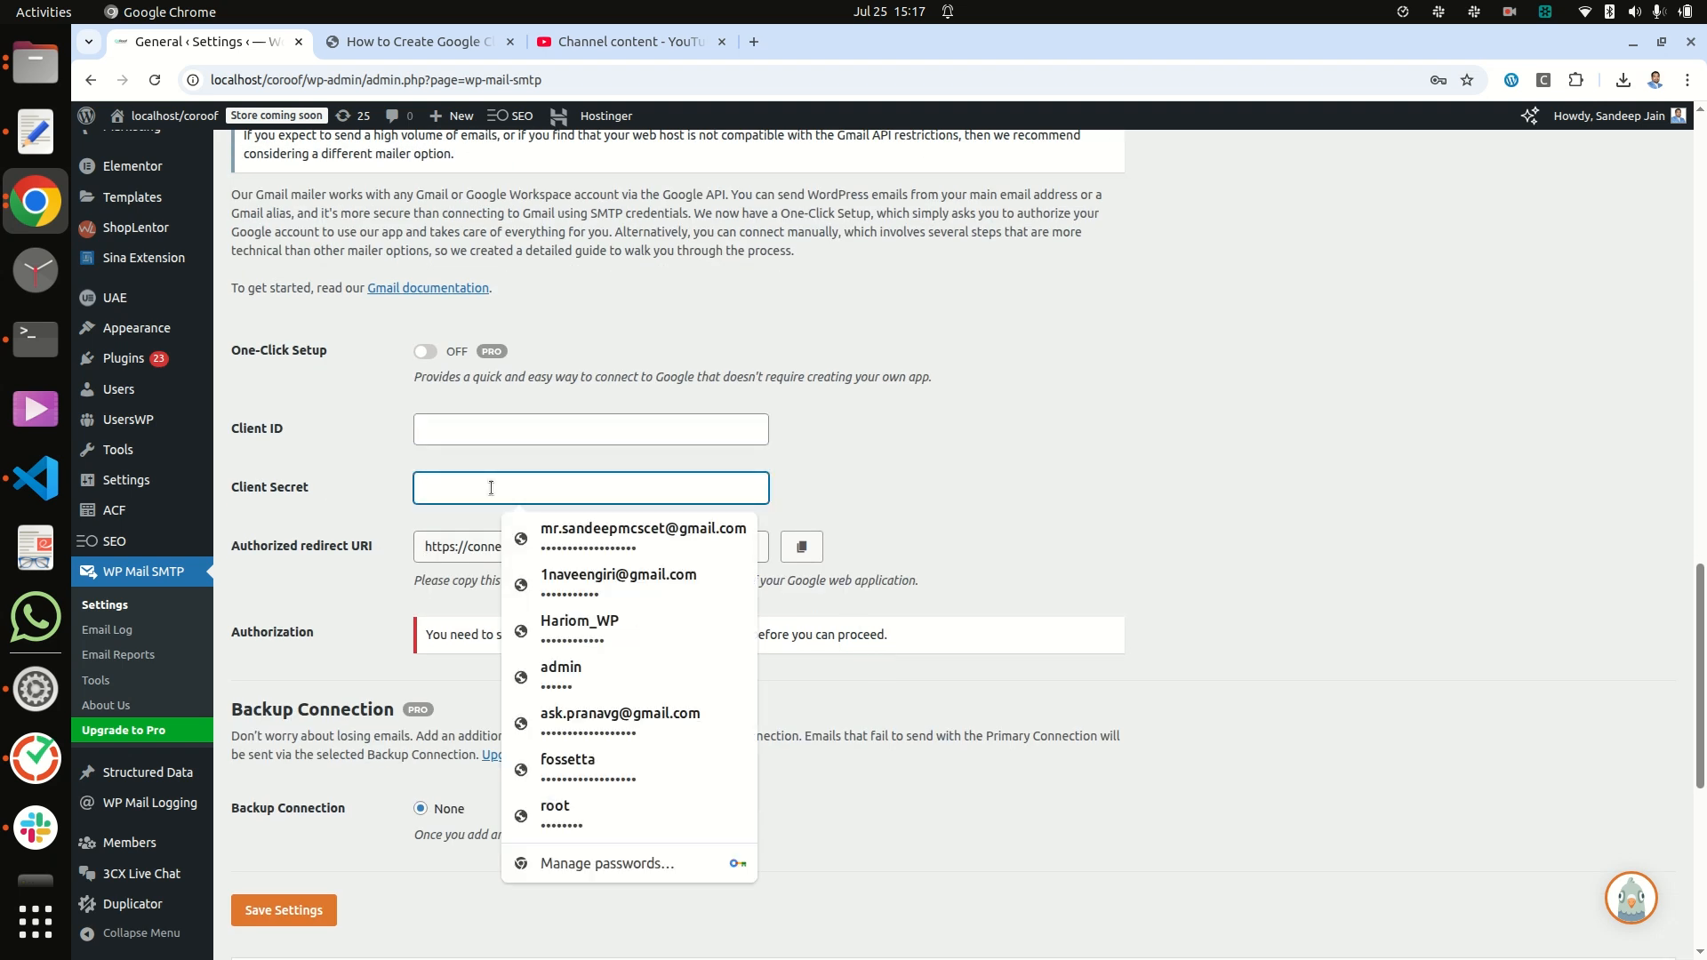
{"action": "left_click", "coordinate": [976, 456]}
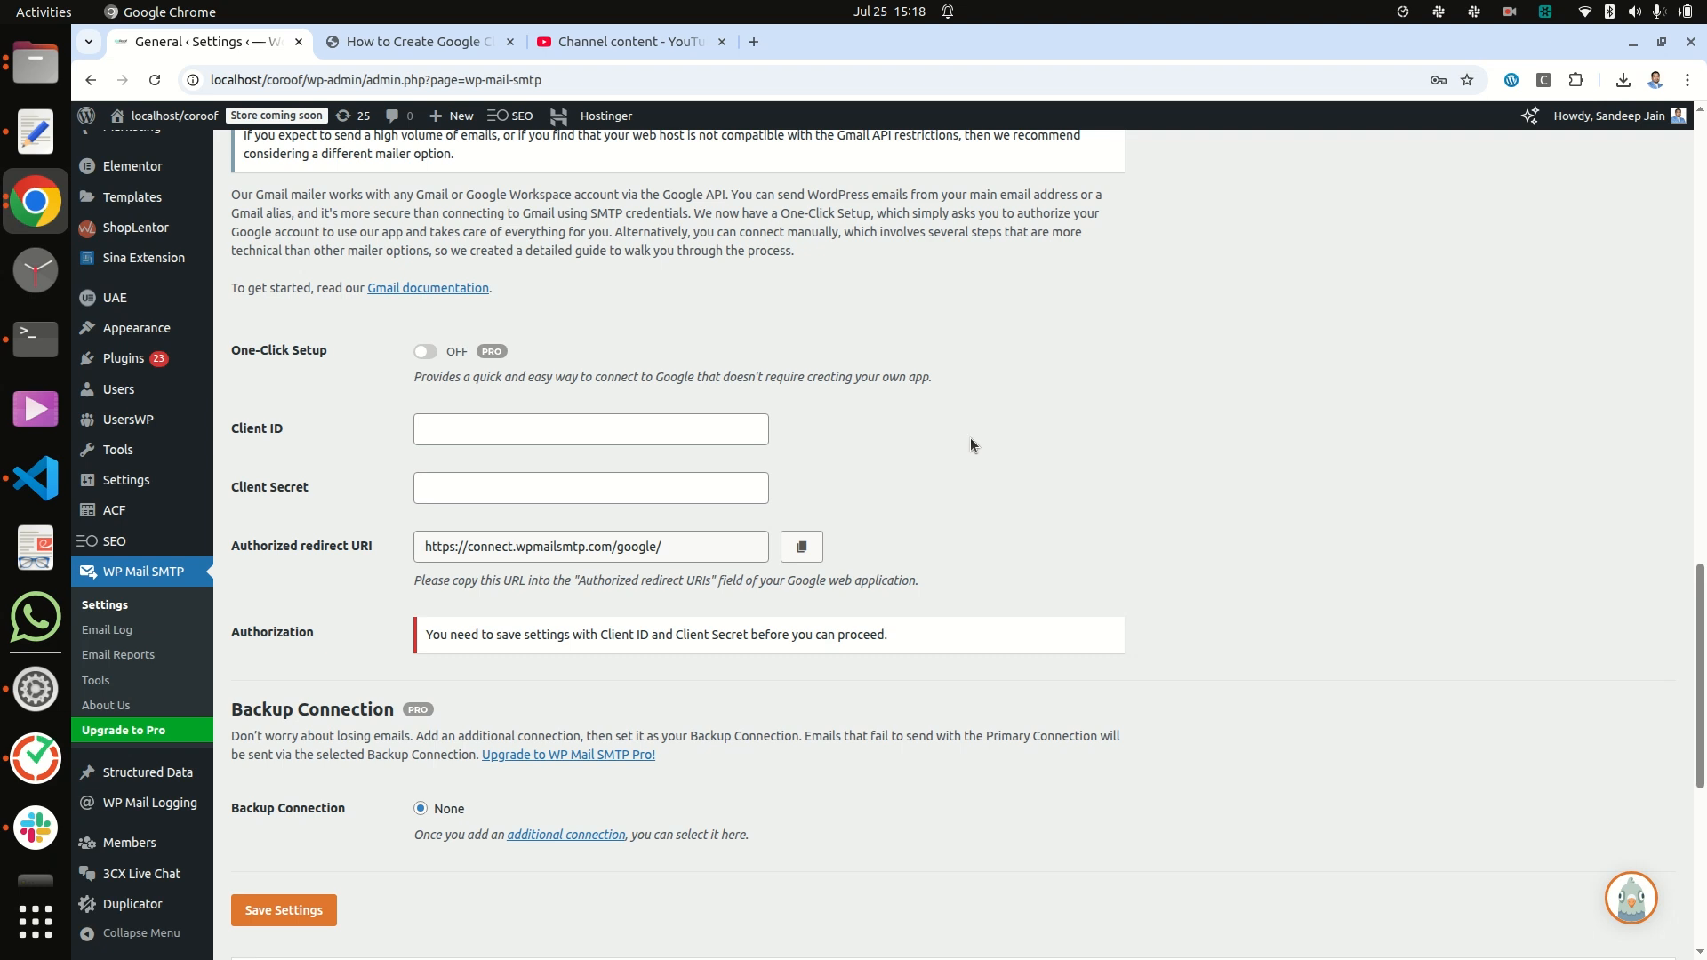
Open Google Cloud Console in a new tab from the guide's Step 1 link and dismiss the Cloud Hub tip.
{"action": "left_click", "coordinate": [414, 44]}
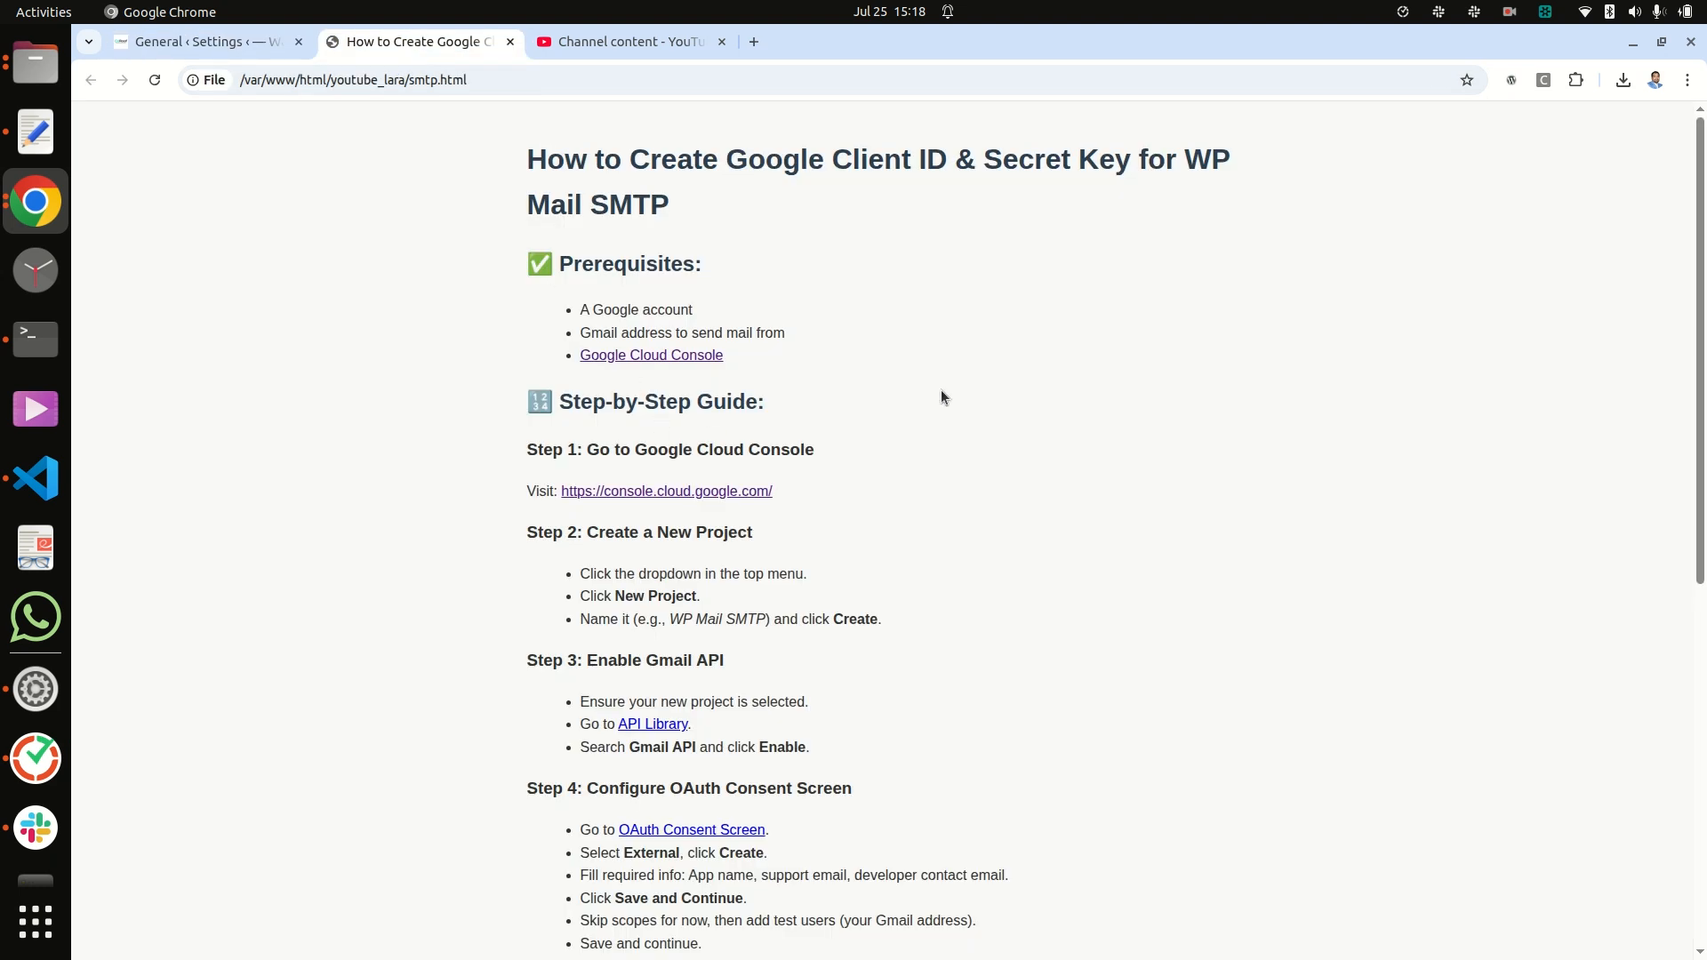
{"action": "right_click", "coordinate": [727, 498]}
{"action": "left_click", "coordinate": [781, 515]}
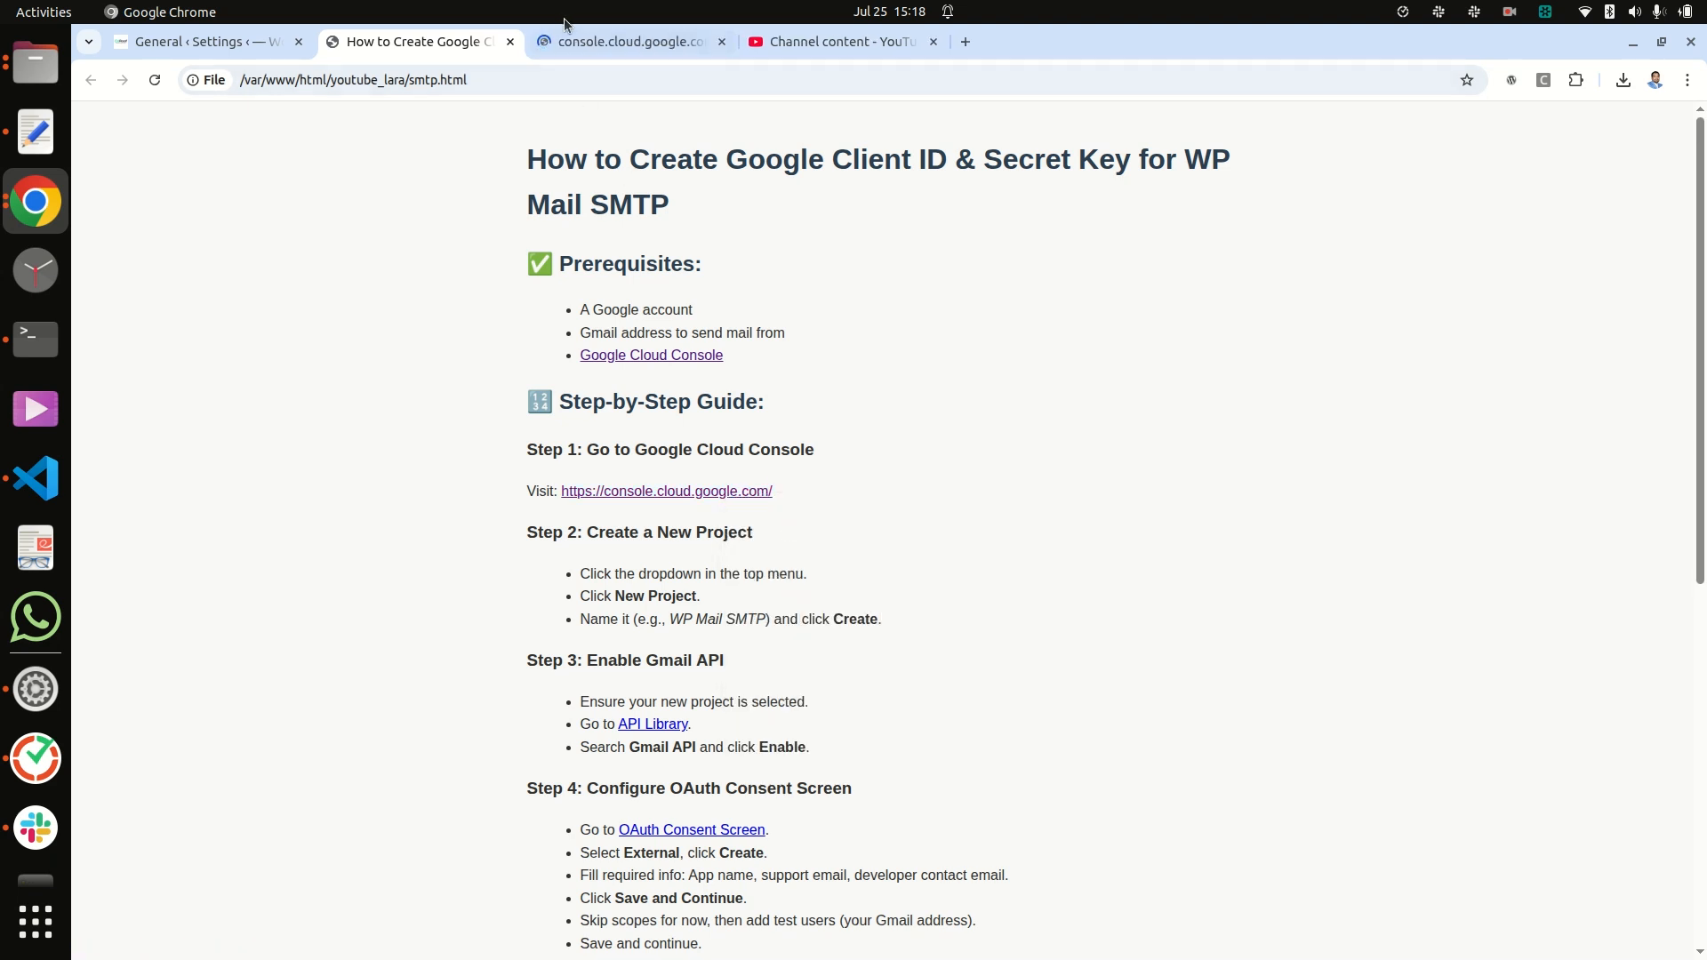
{"action": "left_click", "coordinate": [588, 42]}
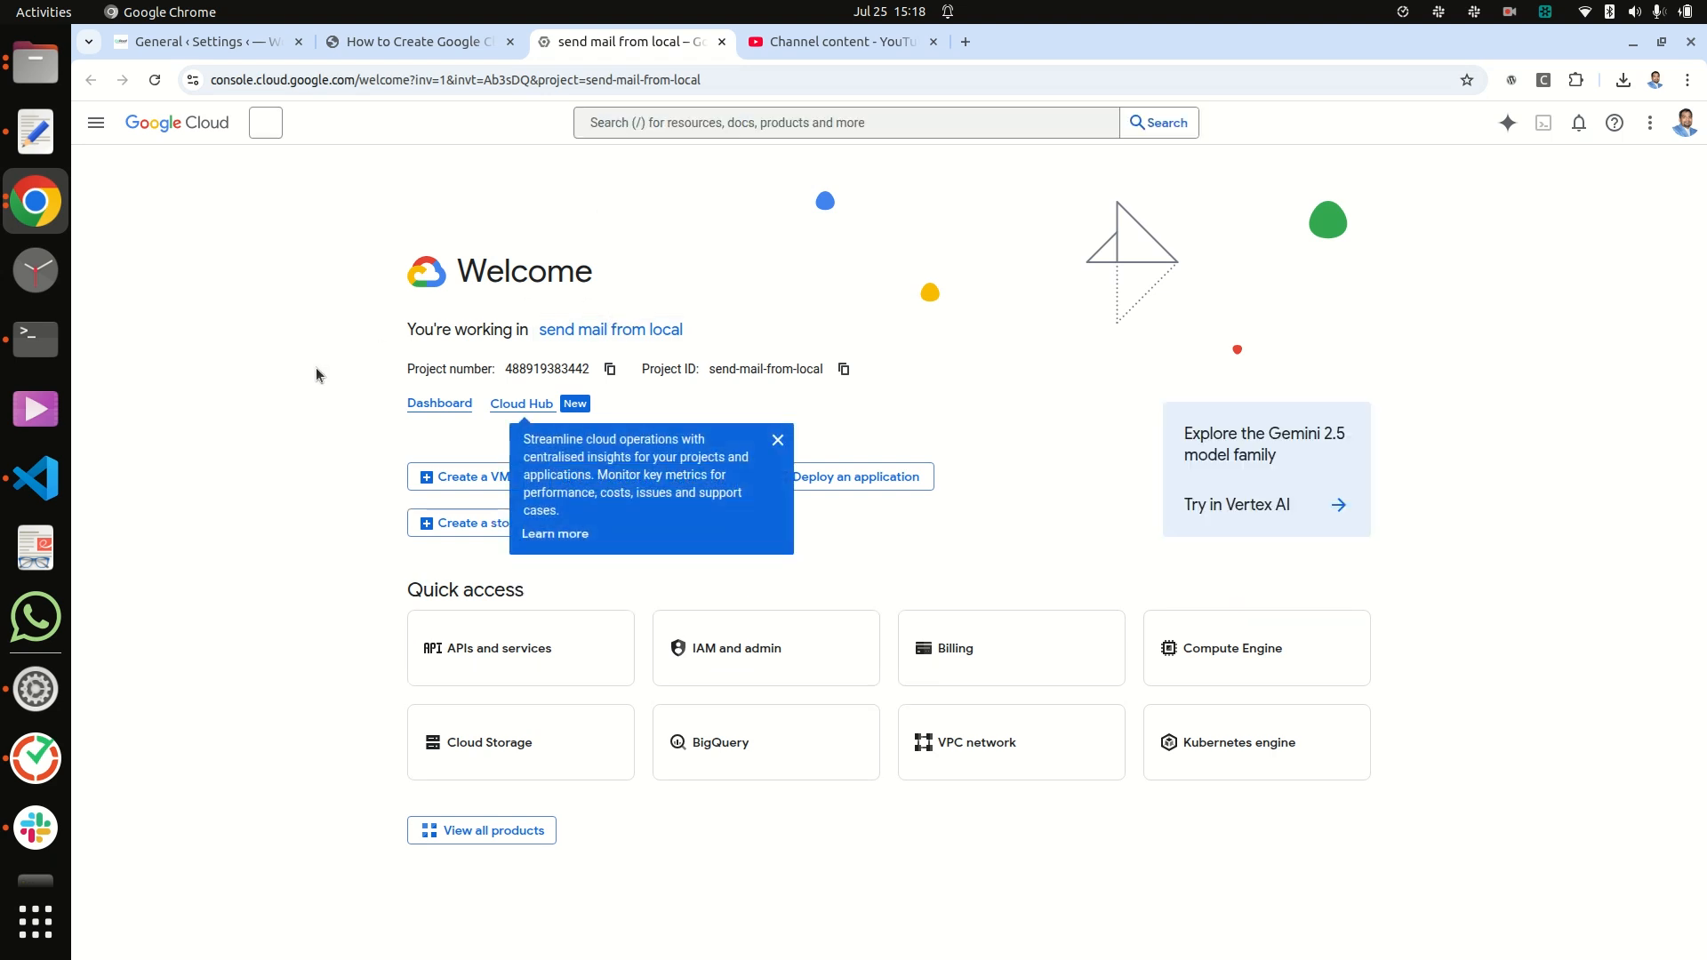
{"action": "left_click", "coordinate": [778, 440]}
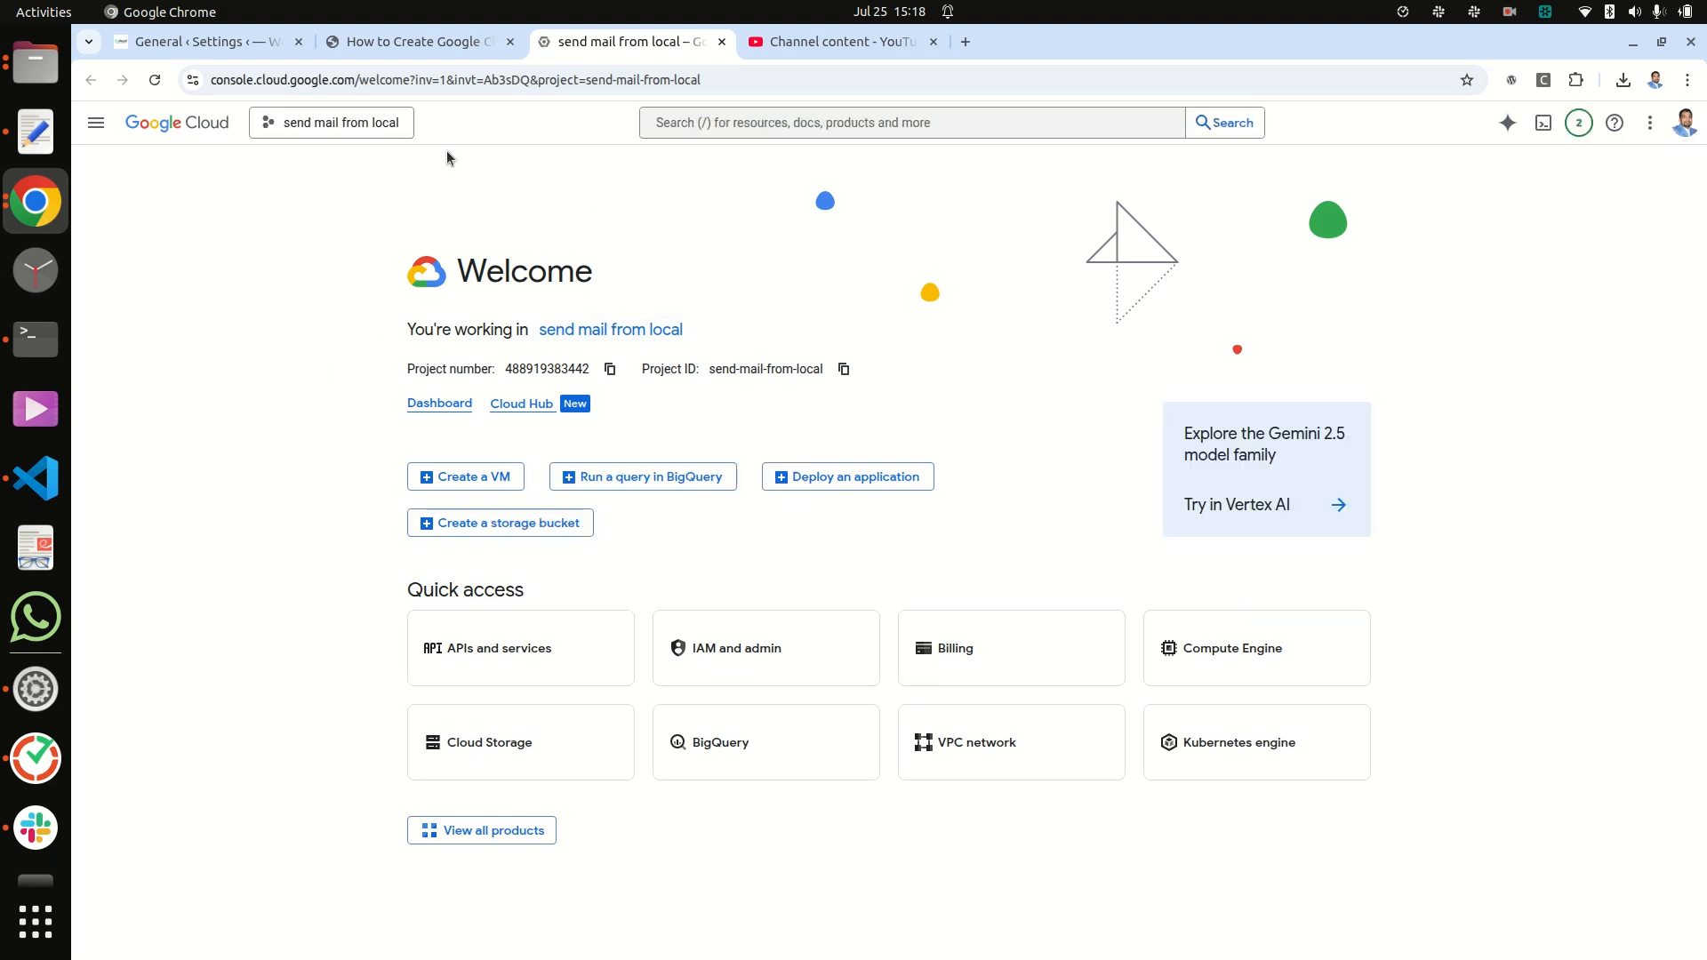
Create a new Google Cloud project named "youtube demo" with no organisation.
{"action": "left_click", "coordinate": [383, 122]}
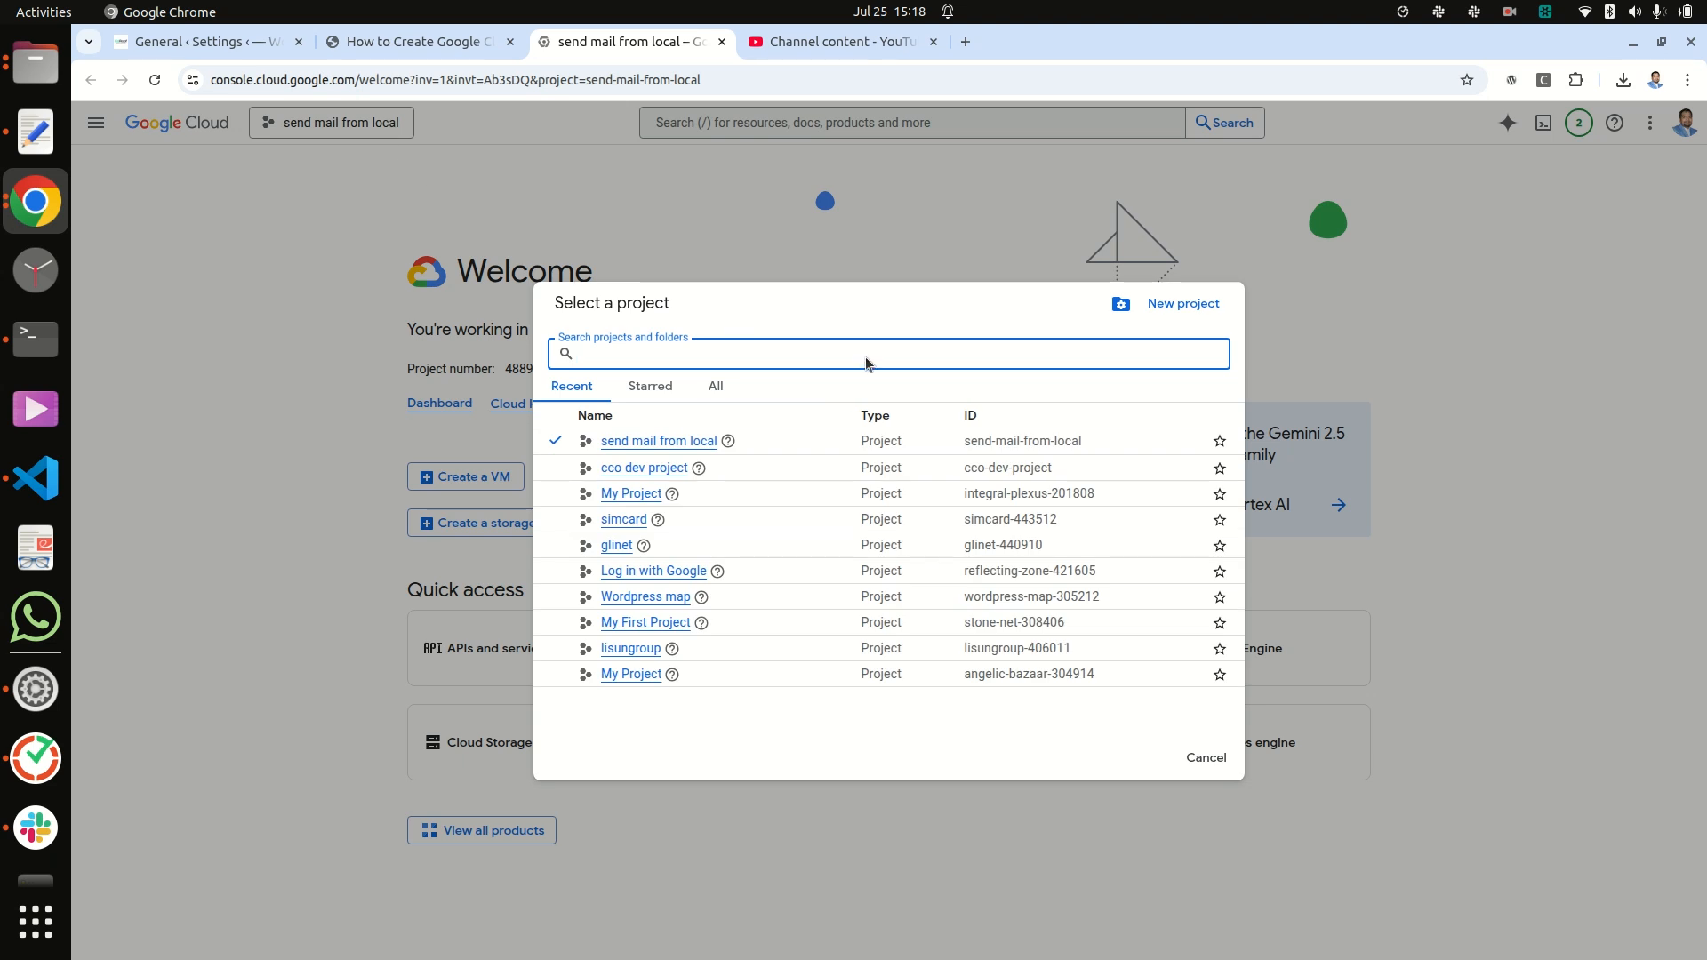
{"action": "left_click", "coordinate": [1179, 305]}
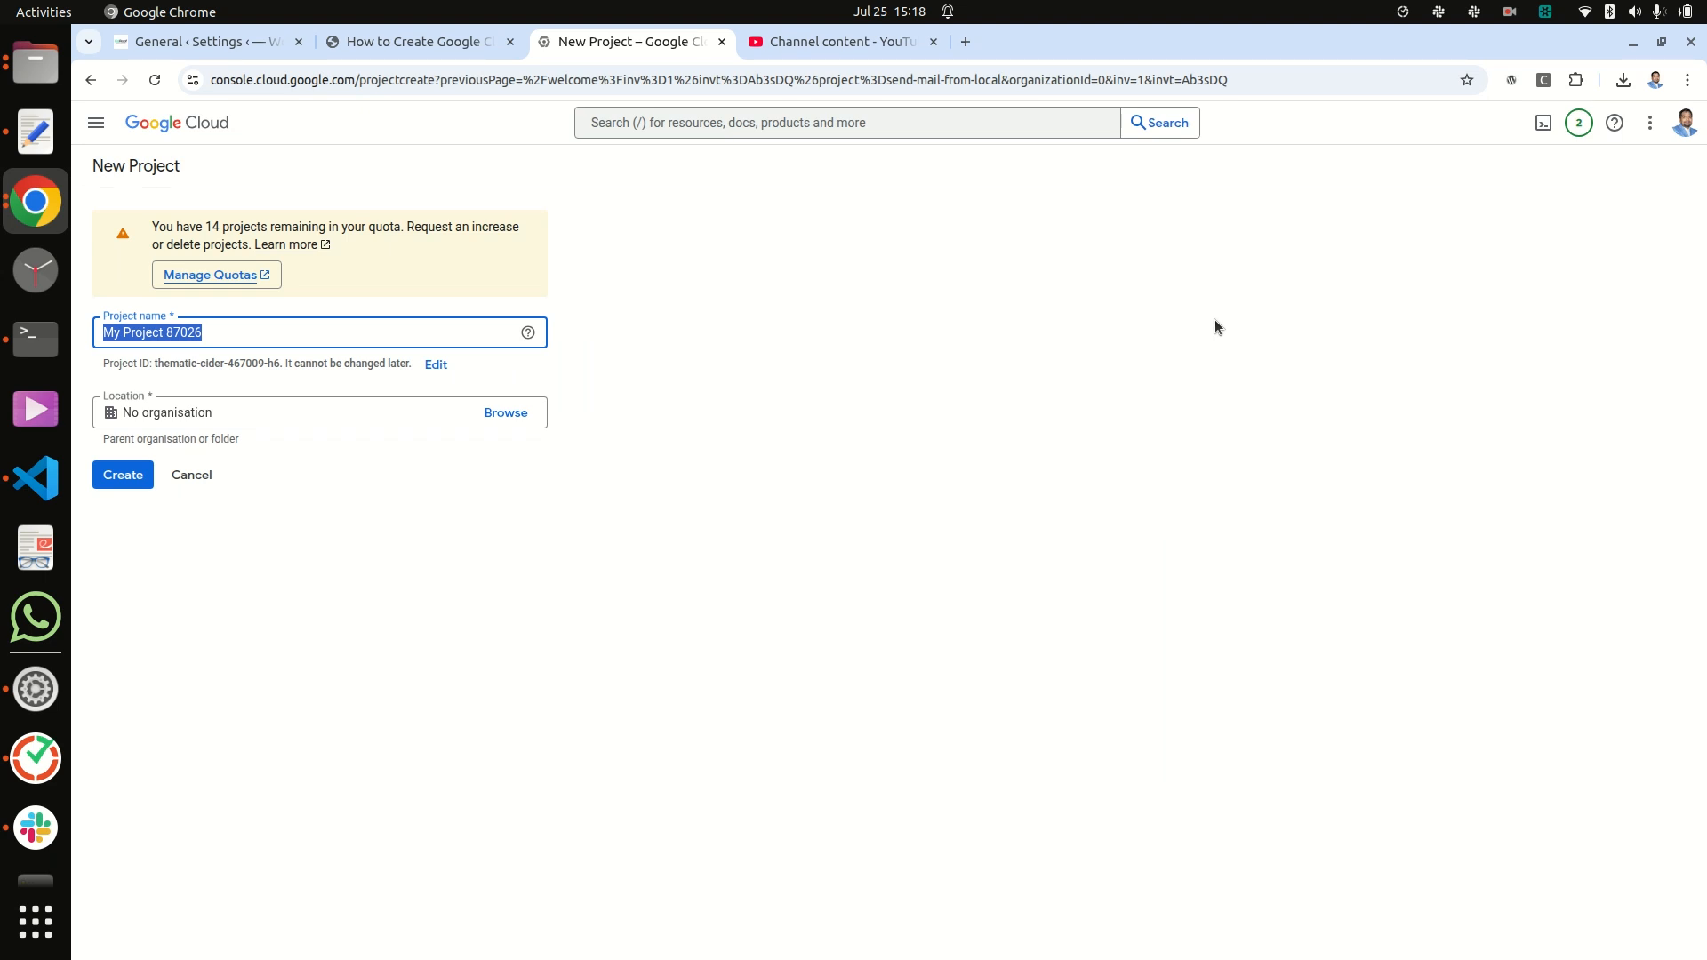
{"action": "type", "text": "youtube de"}
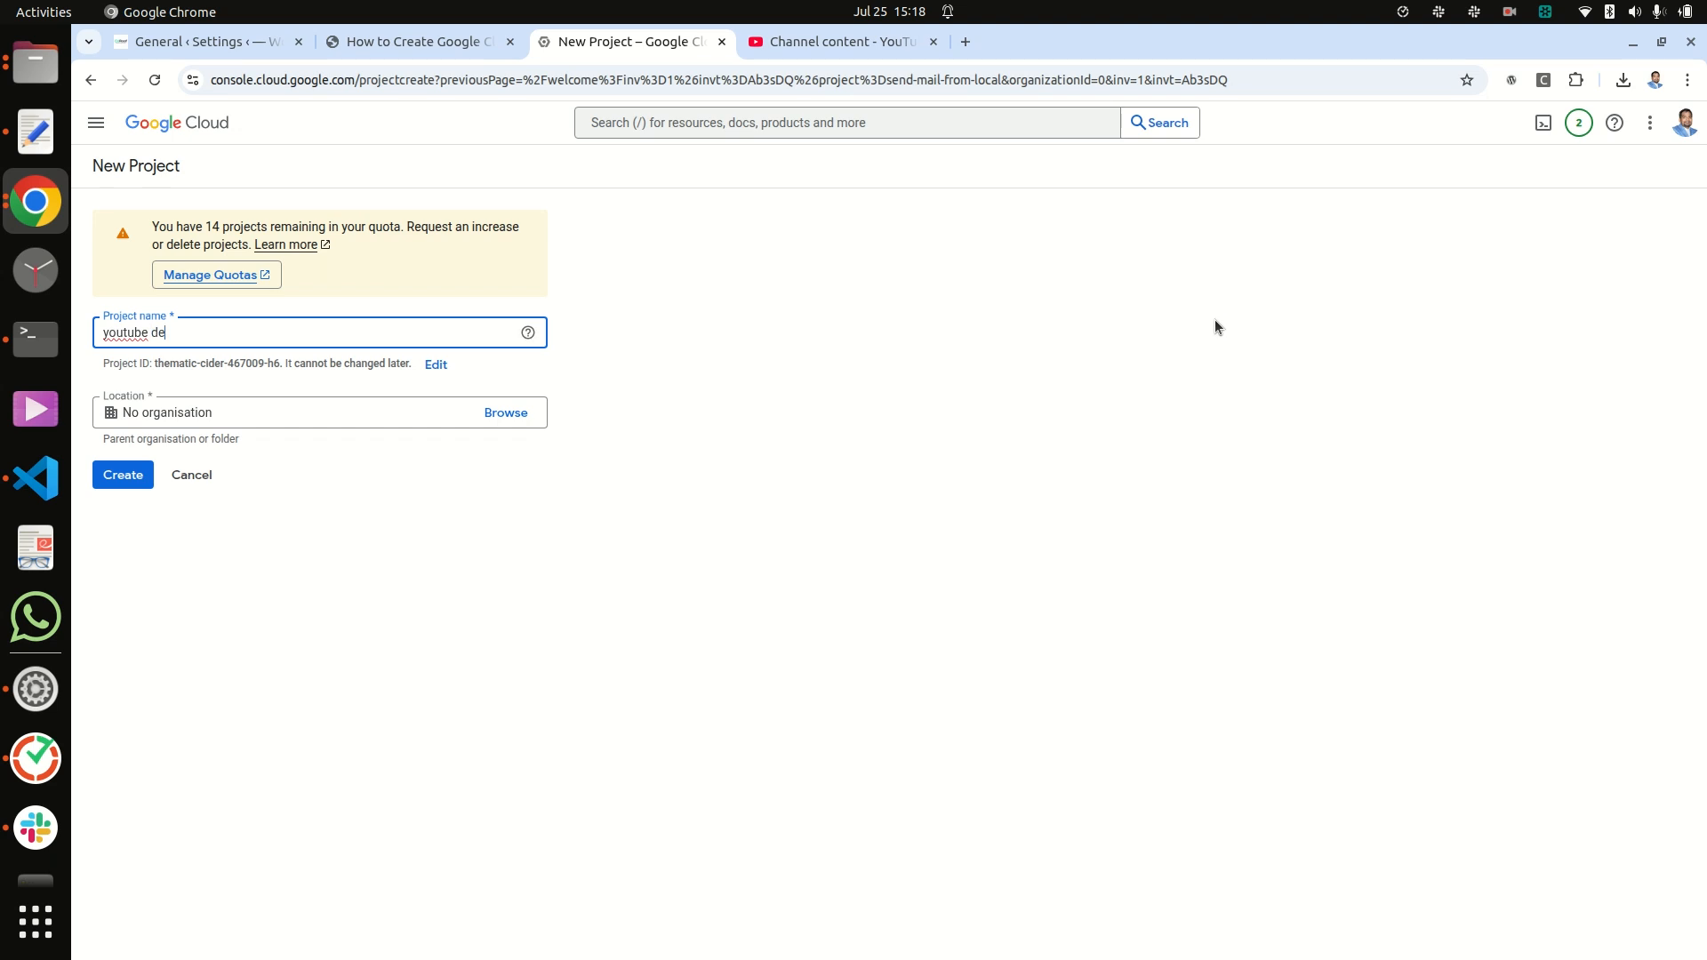
{"action": "type", "text": "mo"}
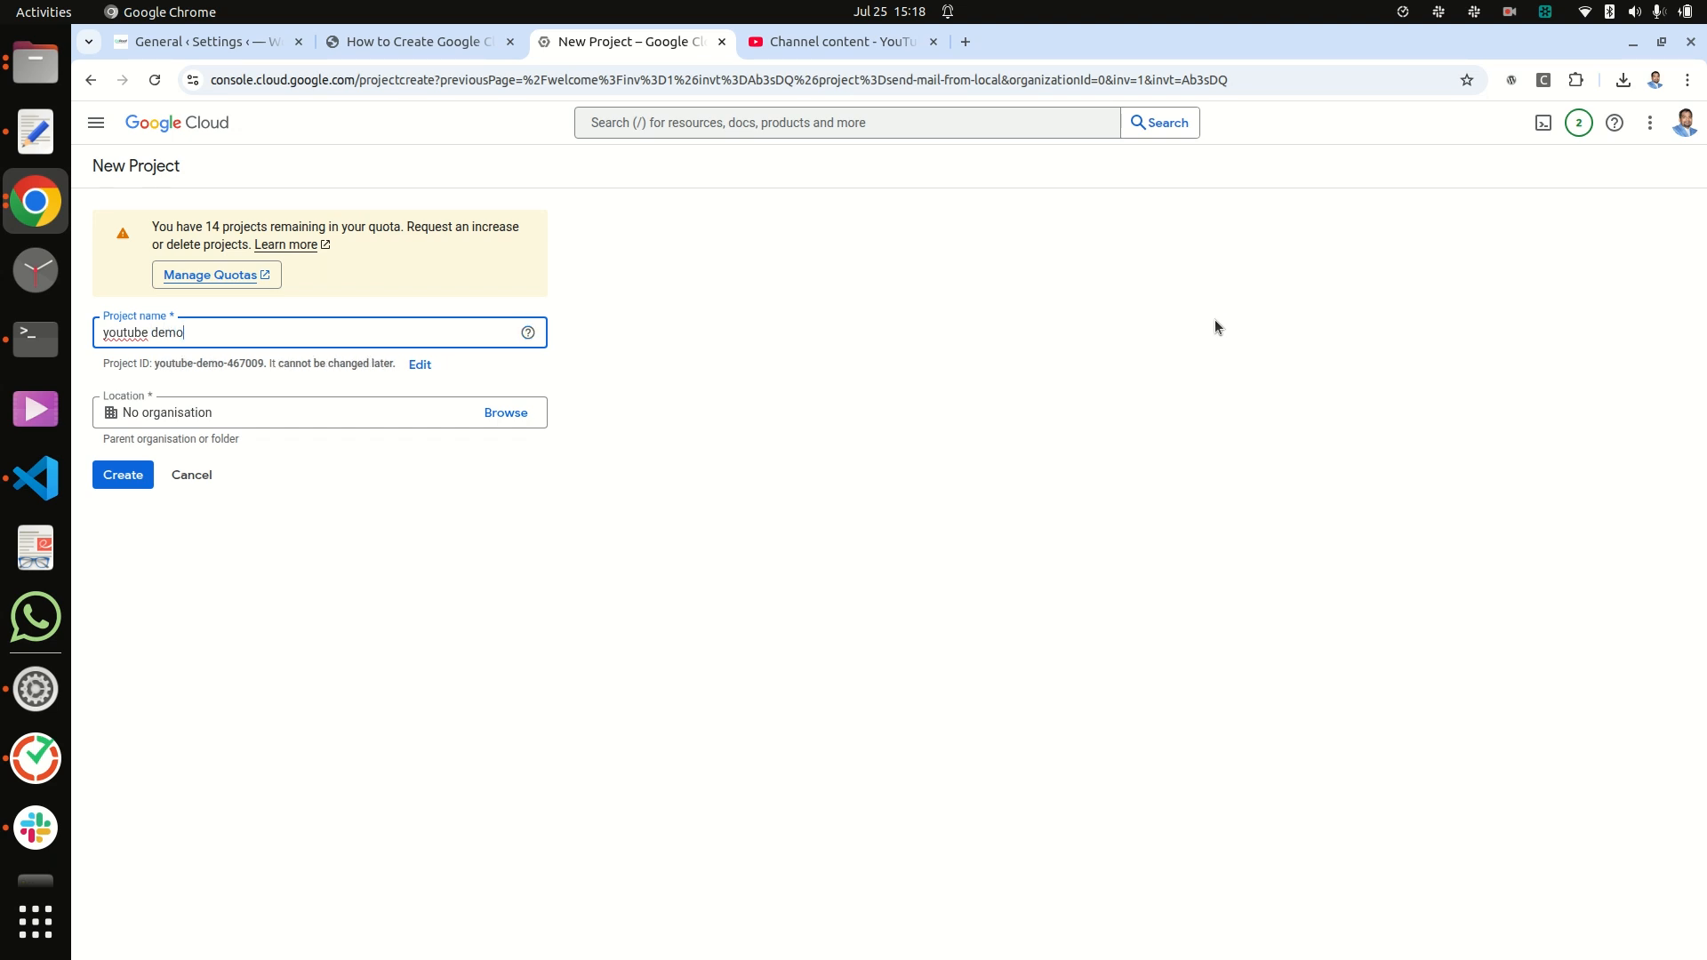
{"action": "left_click", "coordinate": [122, 475]}
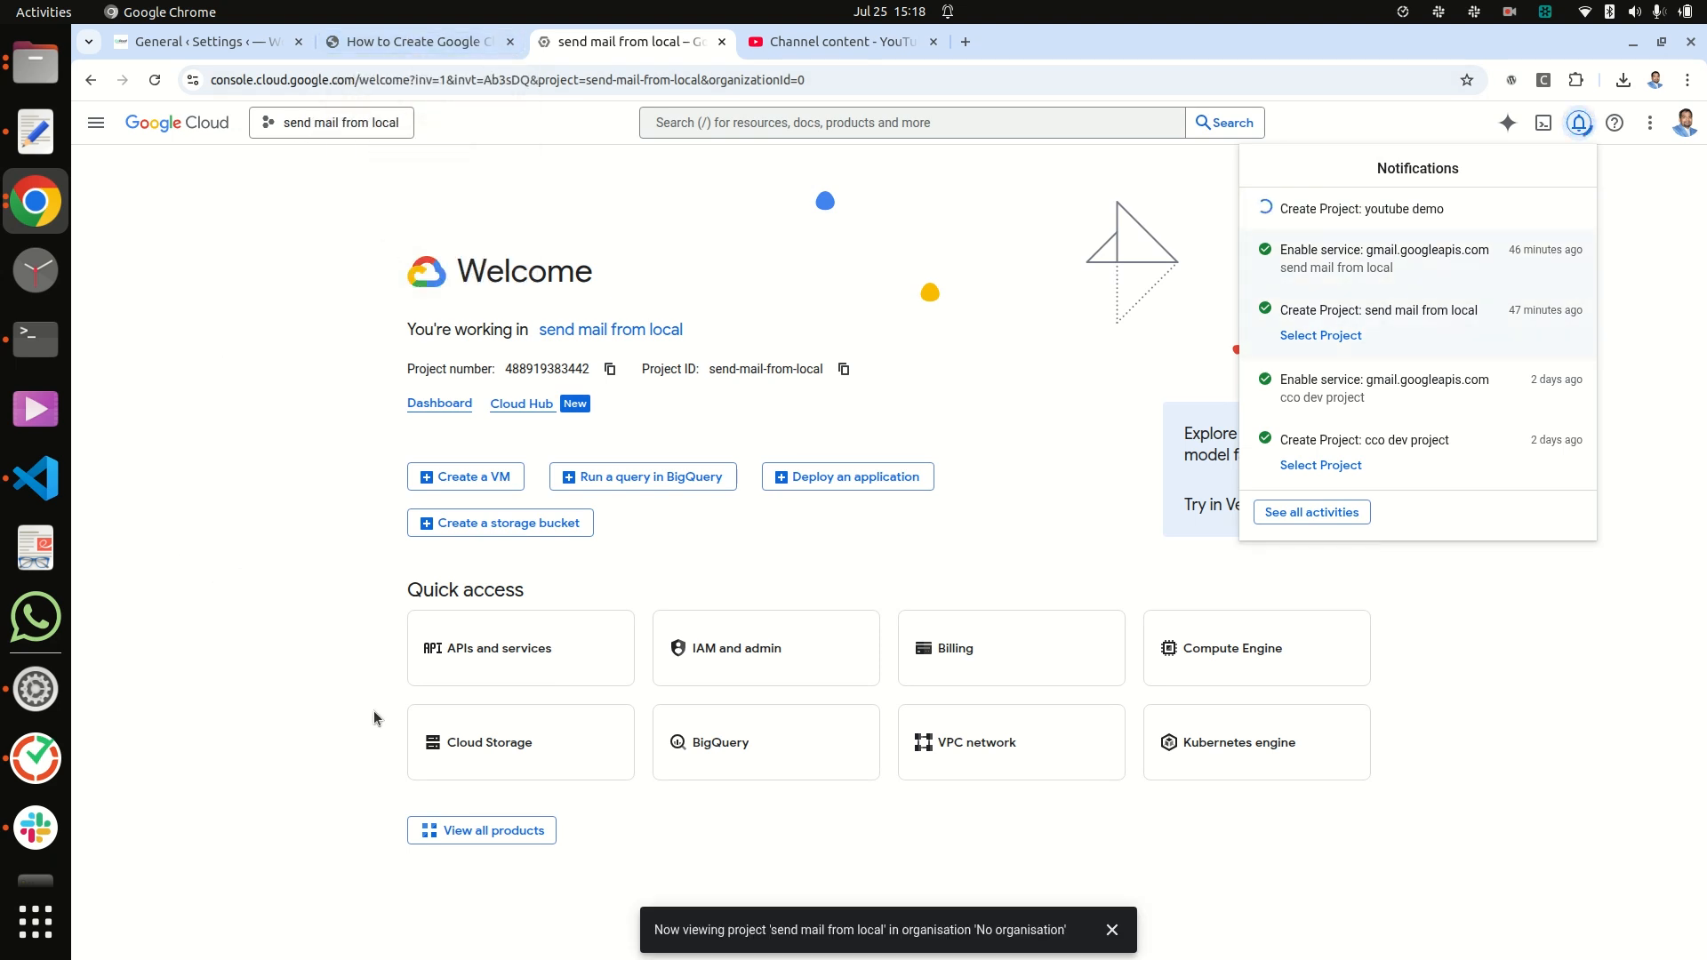
Open APIs and services, check the guide's Gmail API instructions, and switch the active project to "youtube demo".
{"action": "left_click", "coordinate": [497, 655]}
{"action": "left_click", "coordinate": [496, 654]}
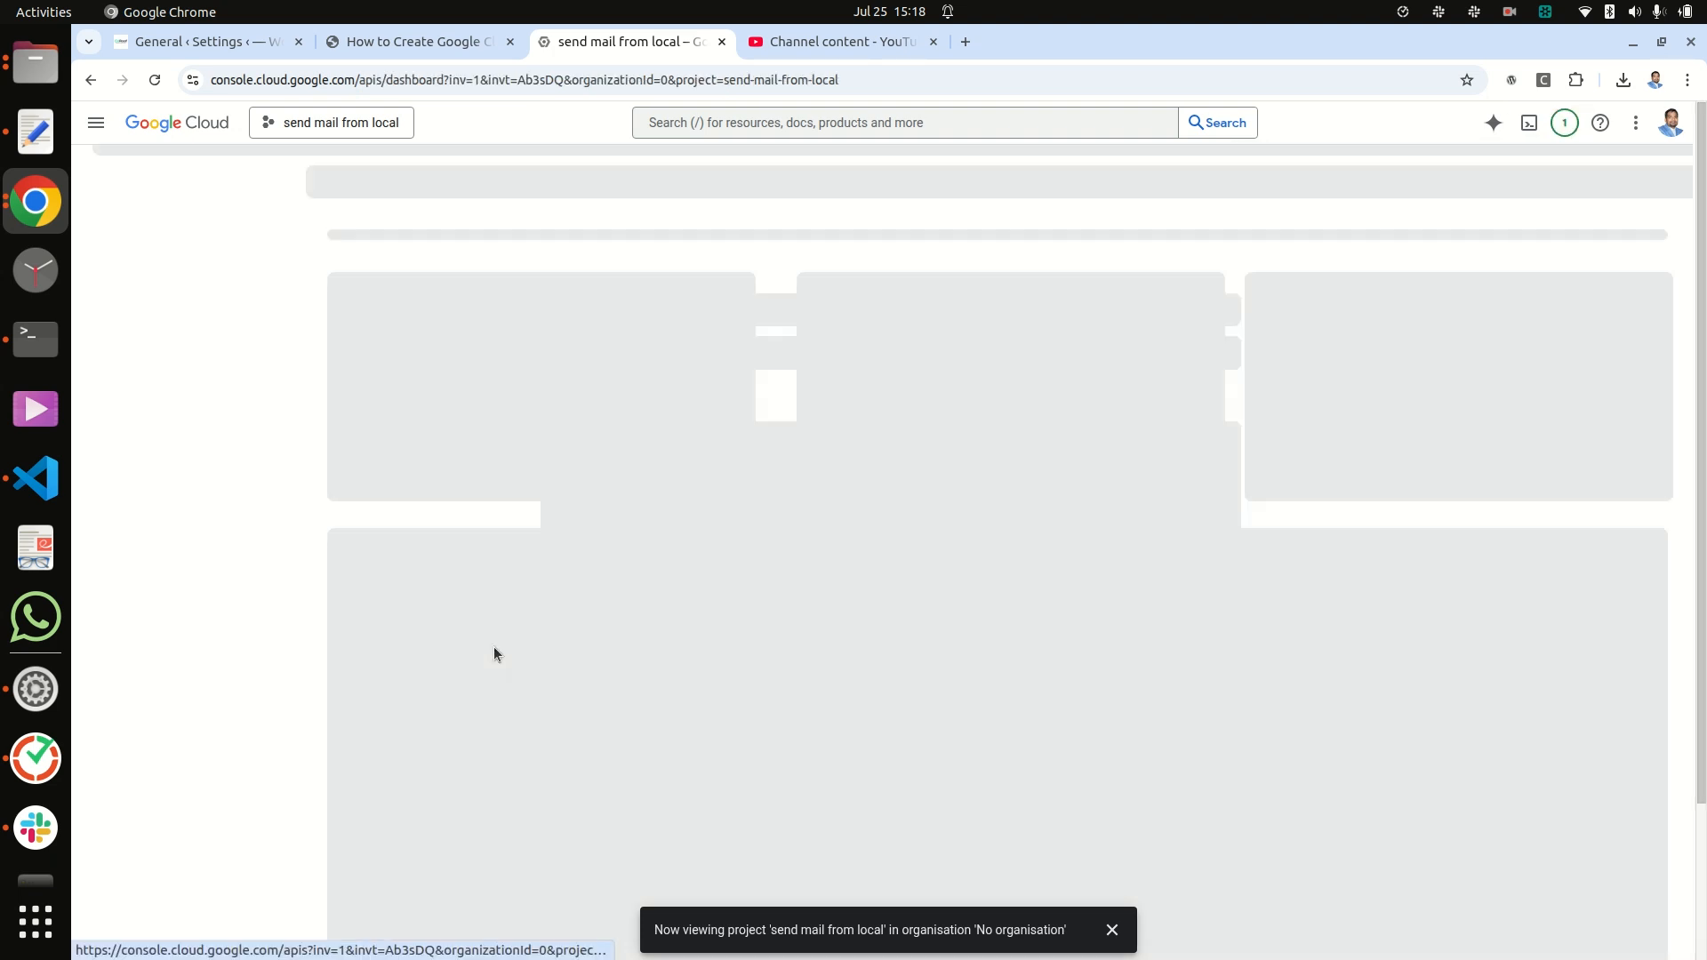
{"action": "left_click", "coordinate": [416, 45]}
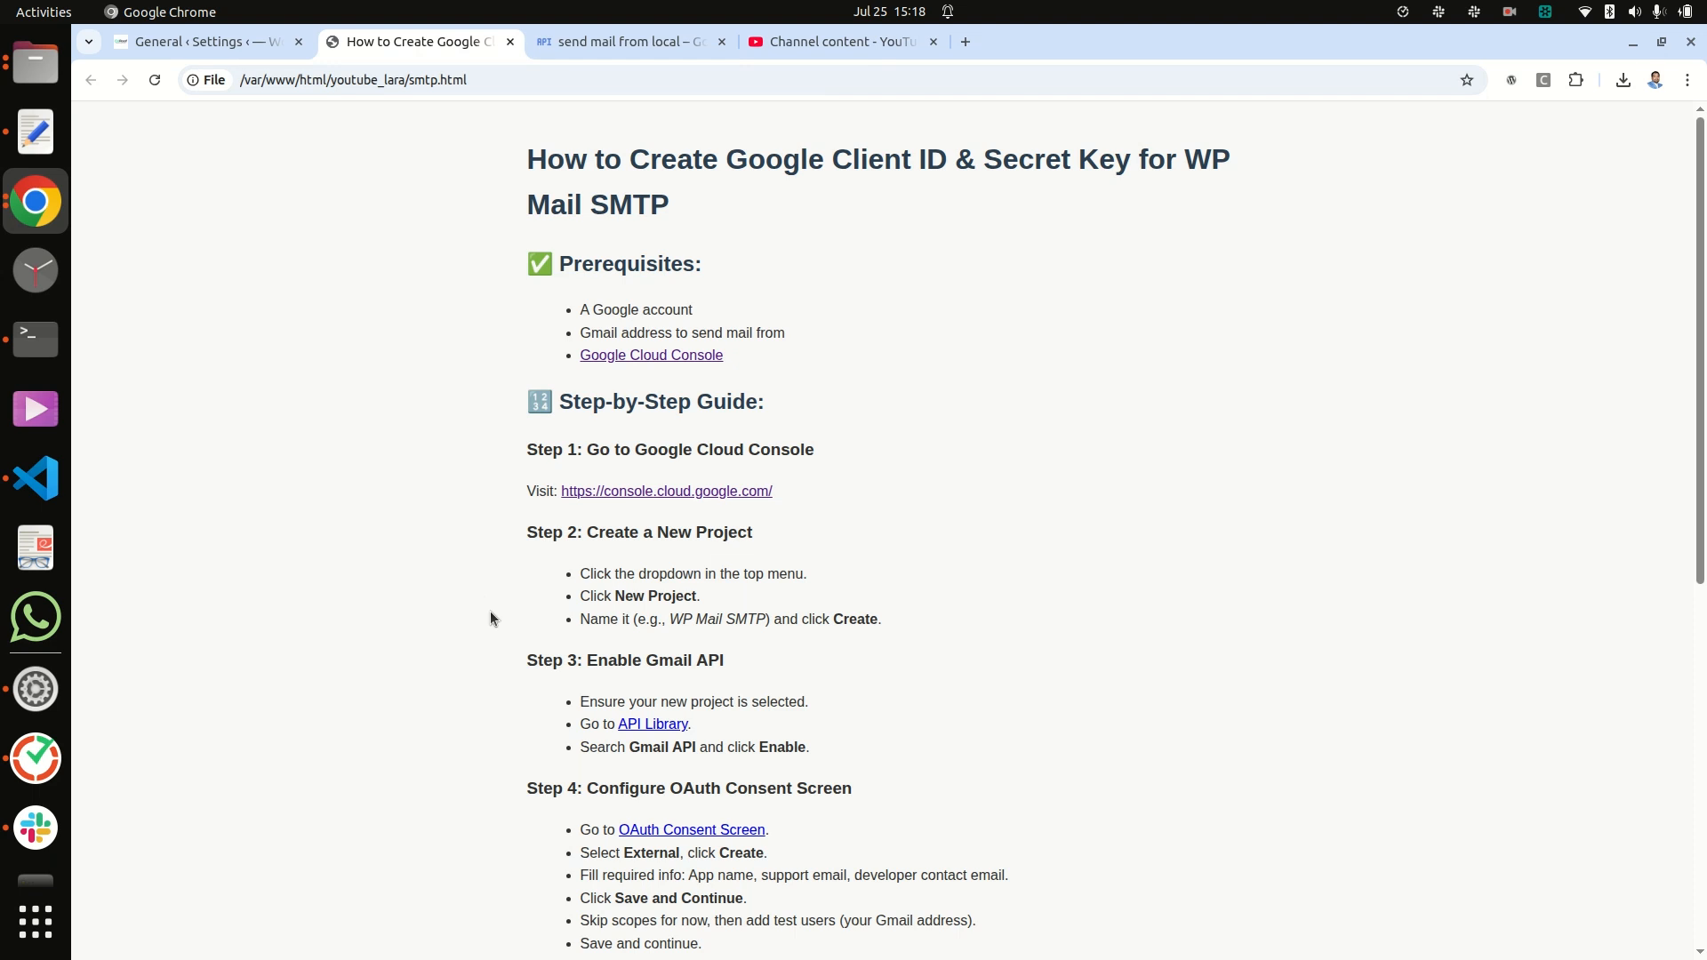
{"action": "scroll", "coordinate": [491, 612], "scroll_direction": "down", "scroll_amount": 2}
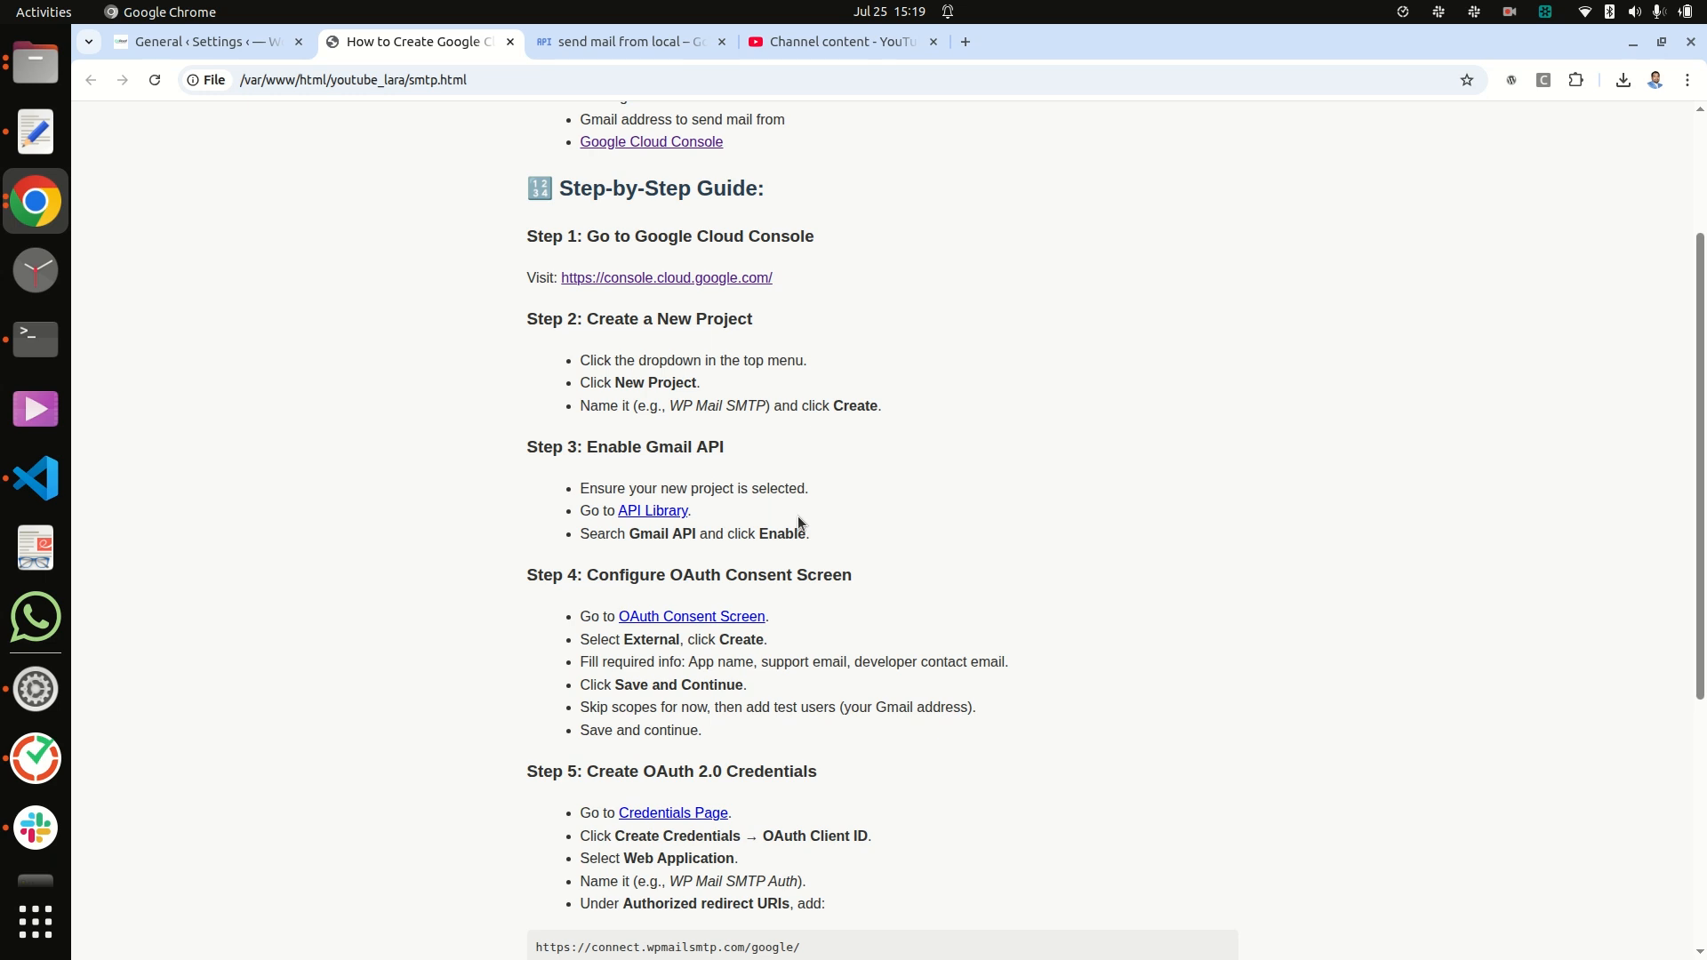
{"action": "key", "text": "ctrl+Tab"}
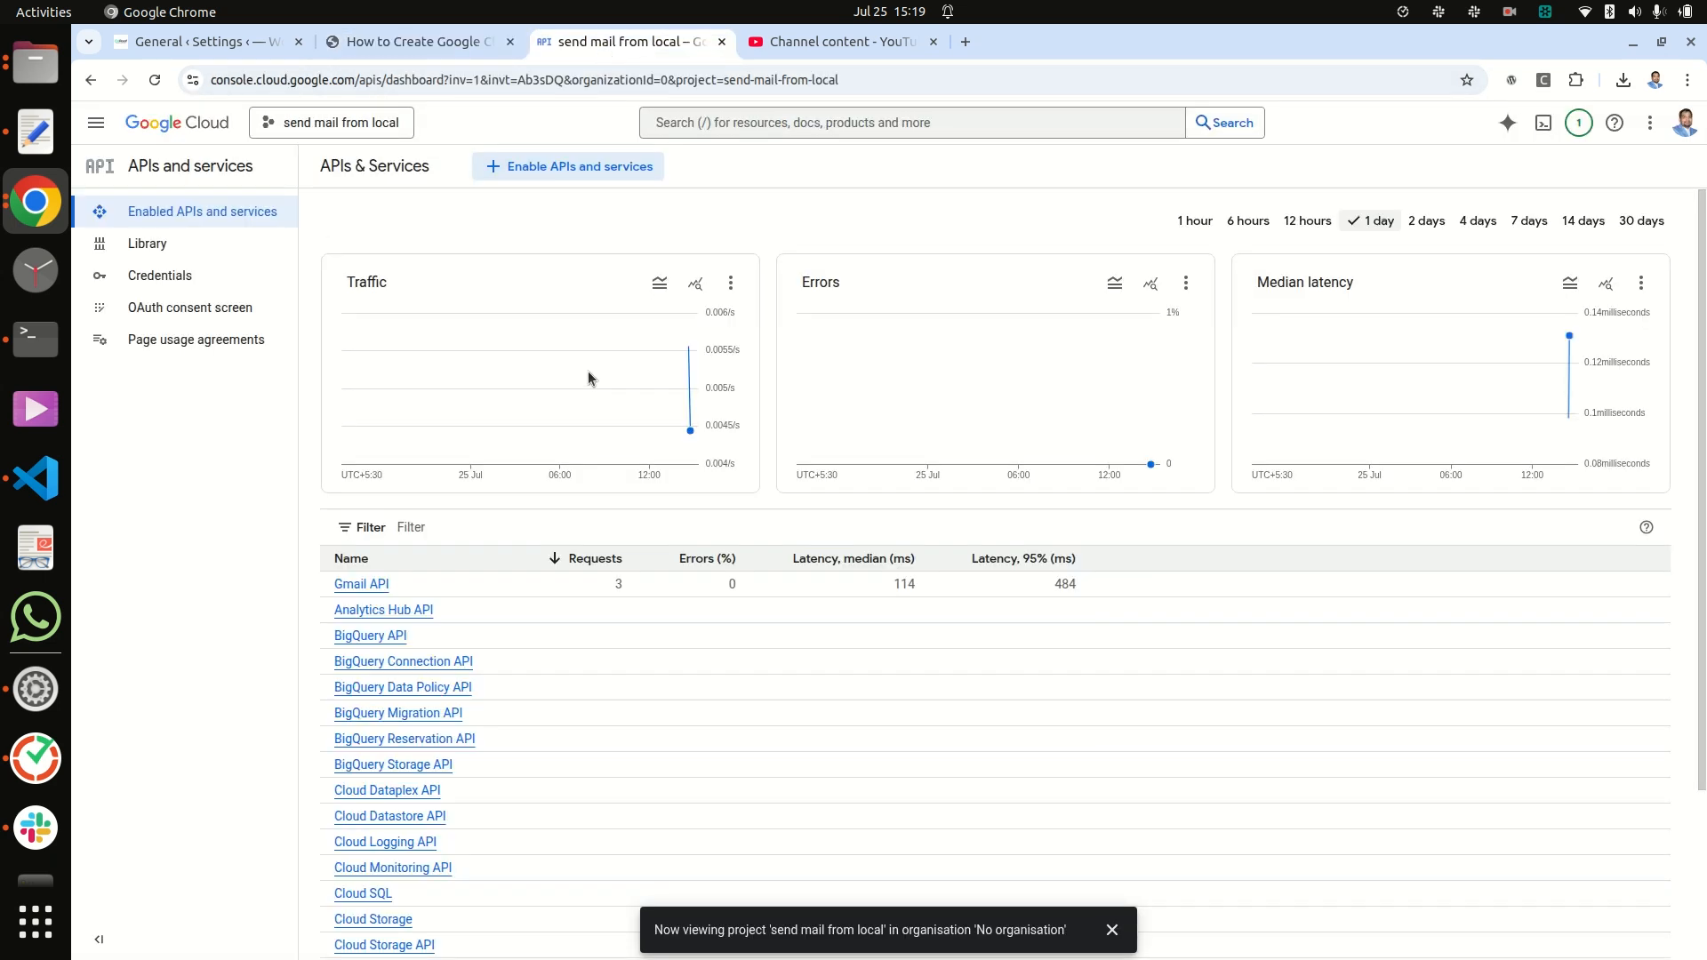
{"action": "left_click", "coordinate": [355, 130]}
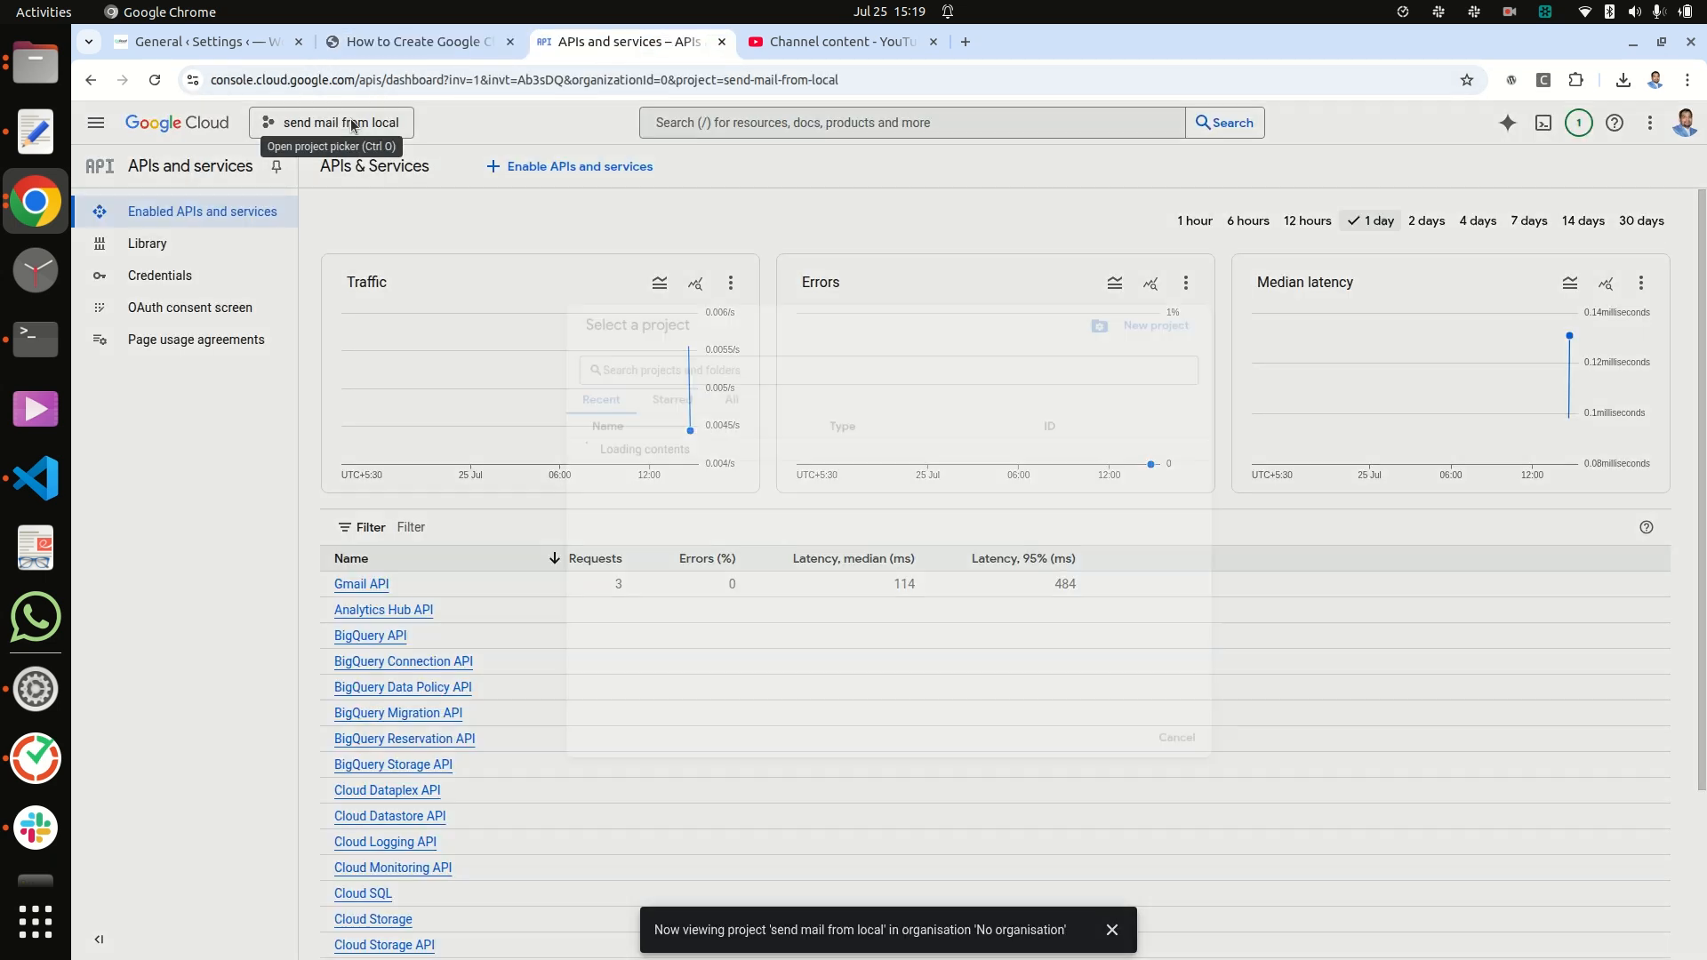
{"action": "left_click", "coordinate": [640, 442]}
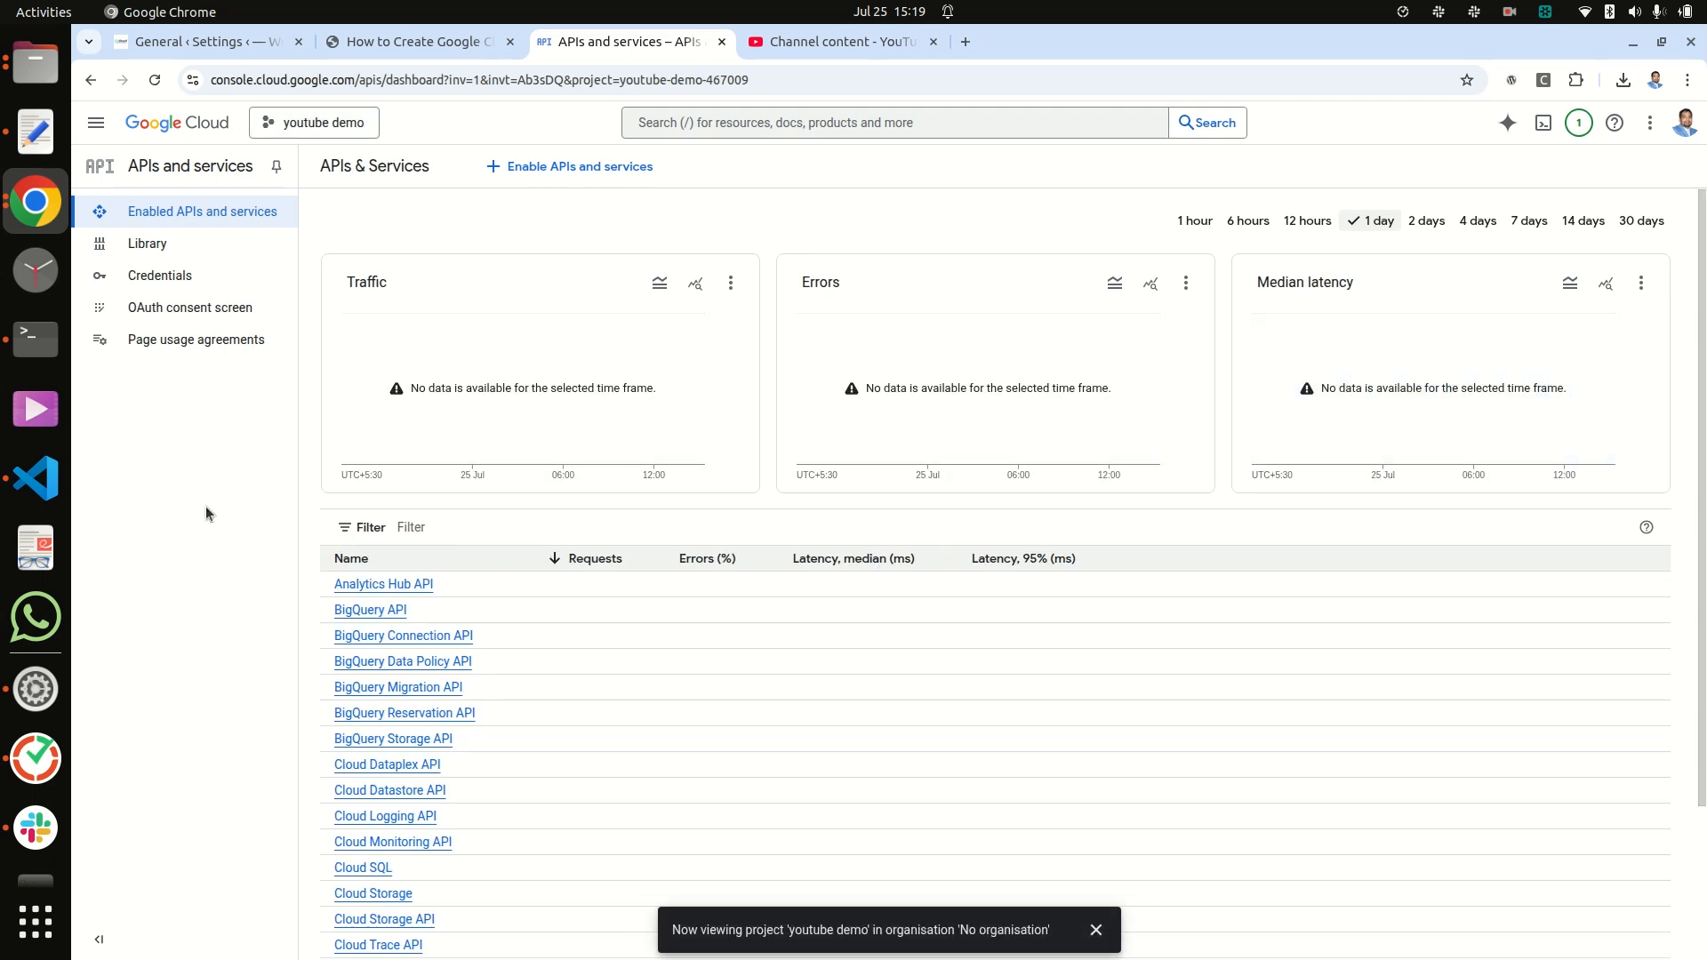
Return to the guide and open its API Library link from Step 3 in a new tab.
{"action": "key", "text": "ctrl+Page_Up"}
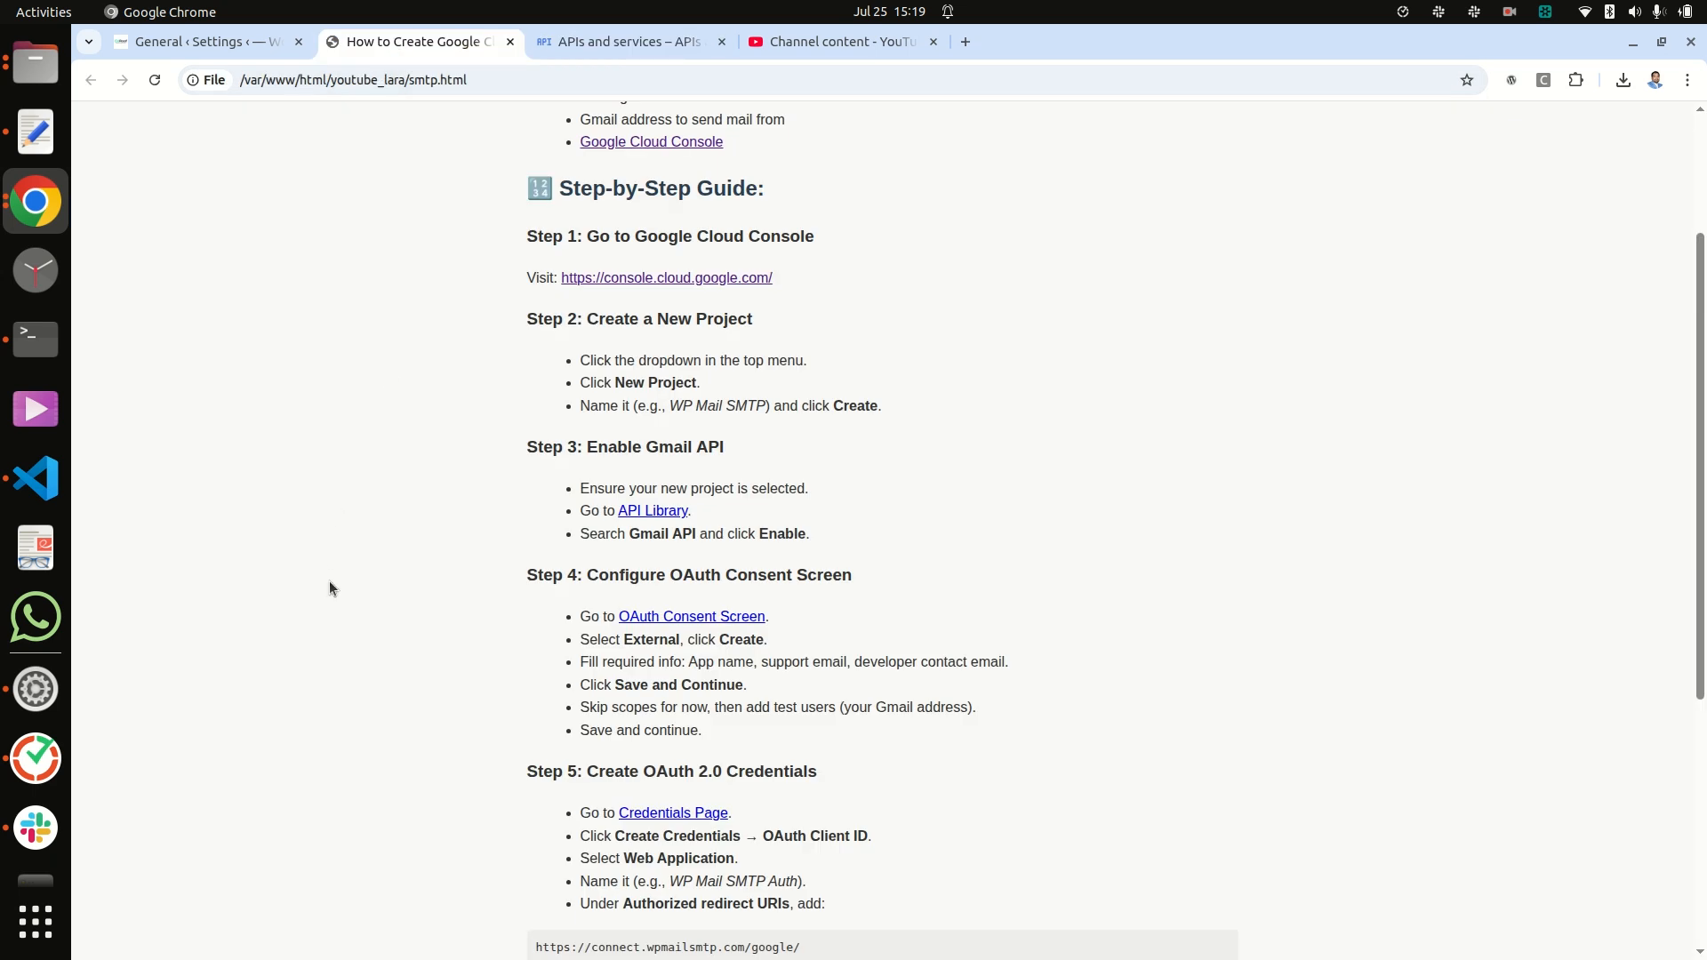
{"action": "right_click", "coordinate": [658, 516]}
{"action": "left_click", "coordinate": [712, 536]}
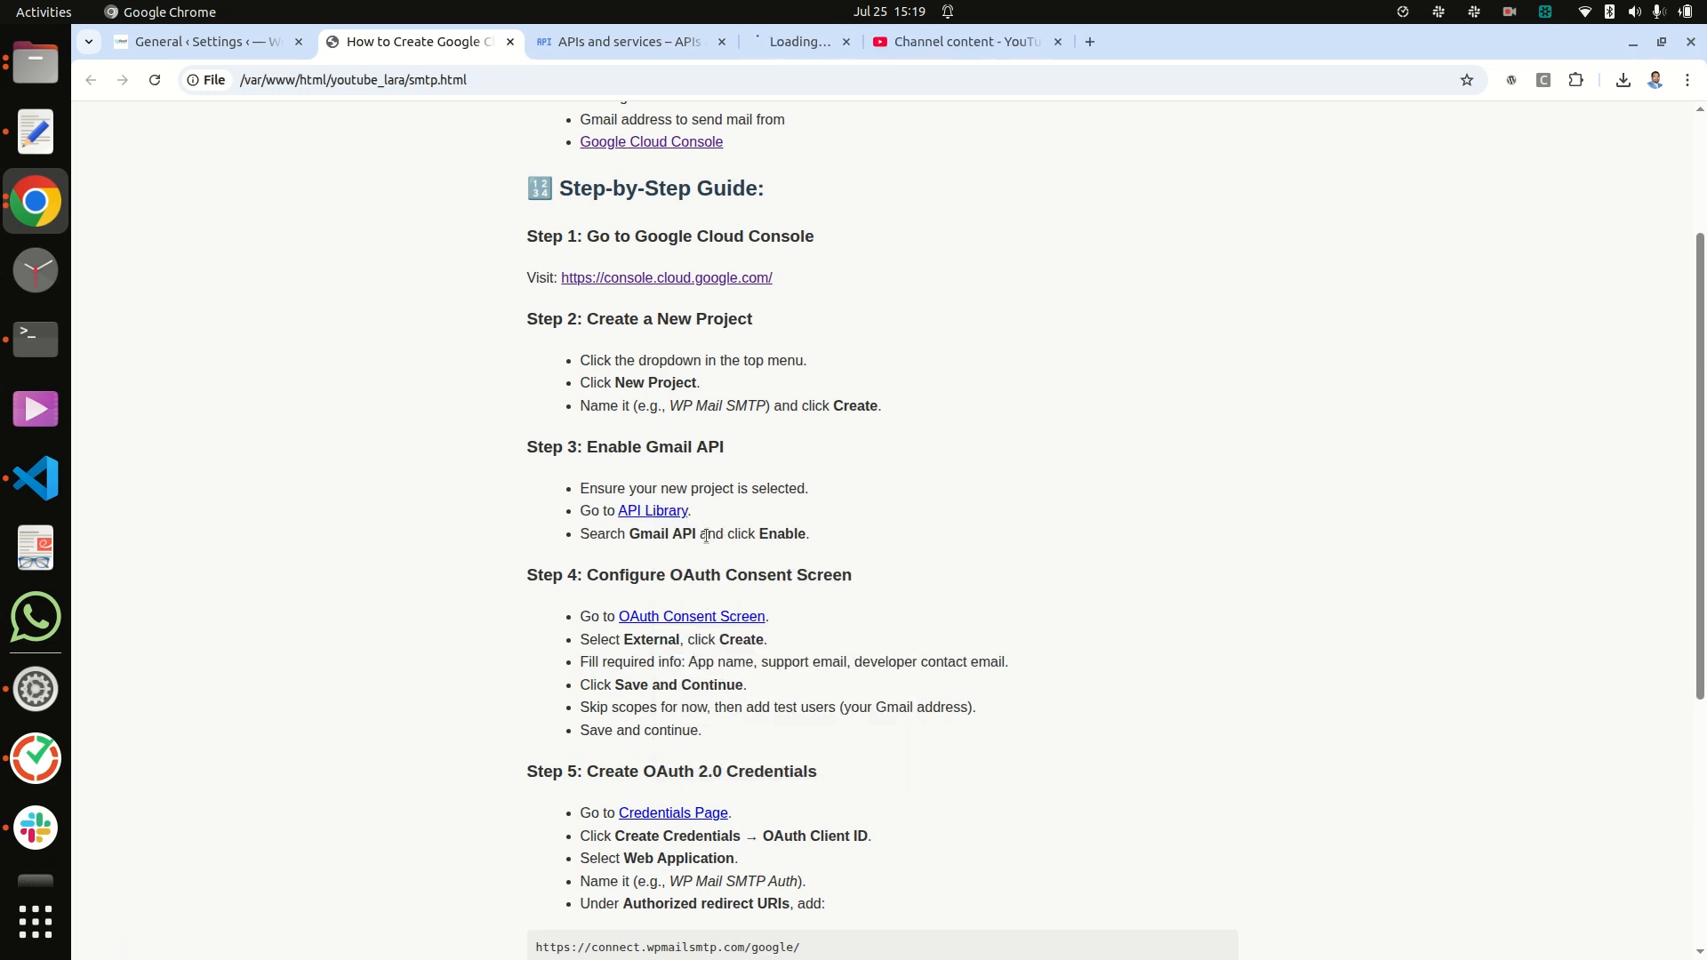
Find the Gmail API in the API Library of the "youtube demo" project and enable it.
{"action": "left_click", "coordinate": [803, 36]}
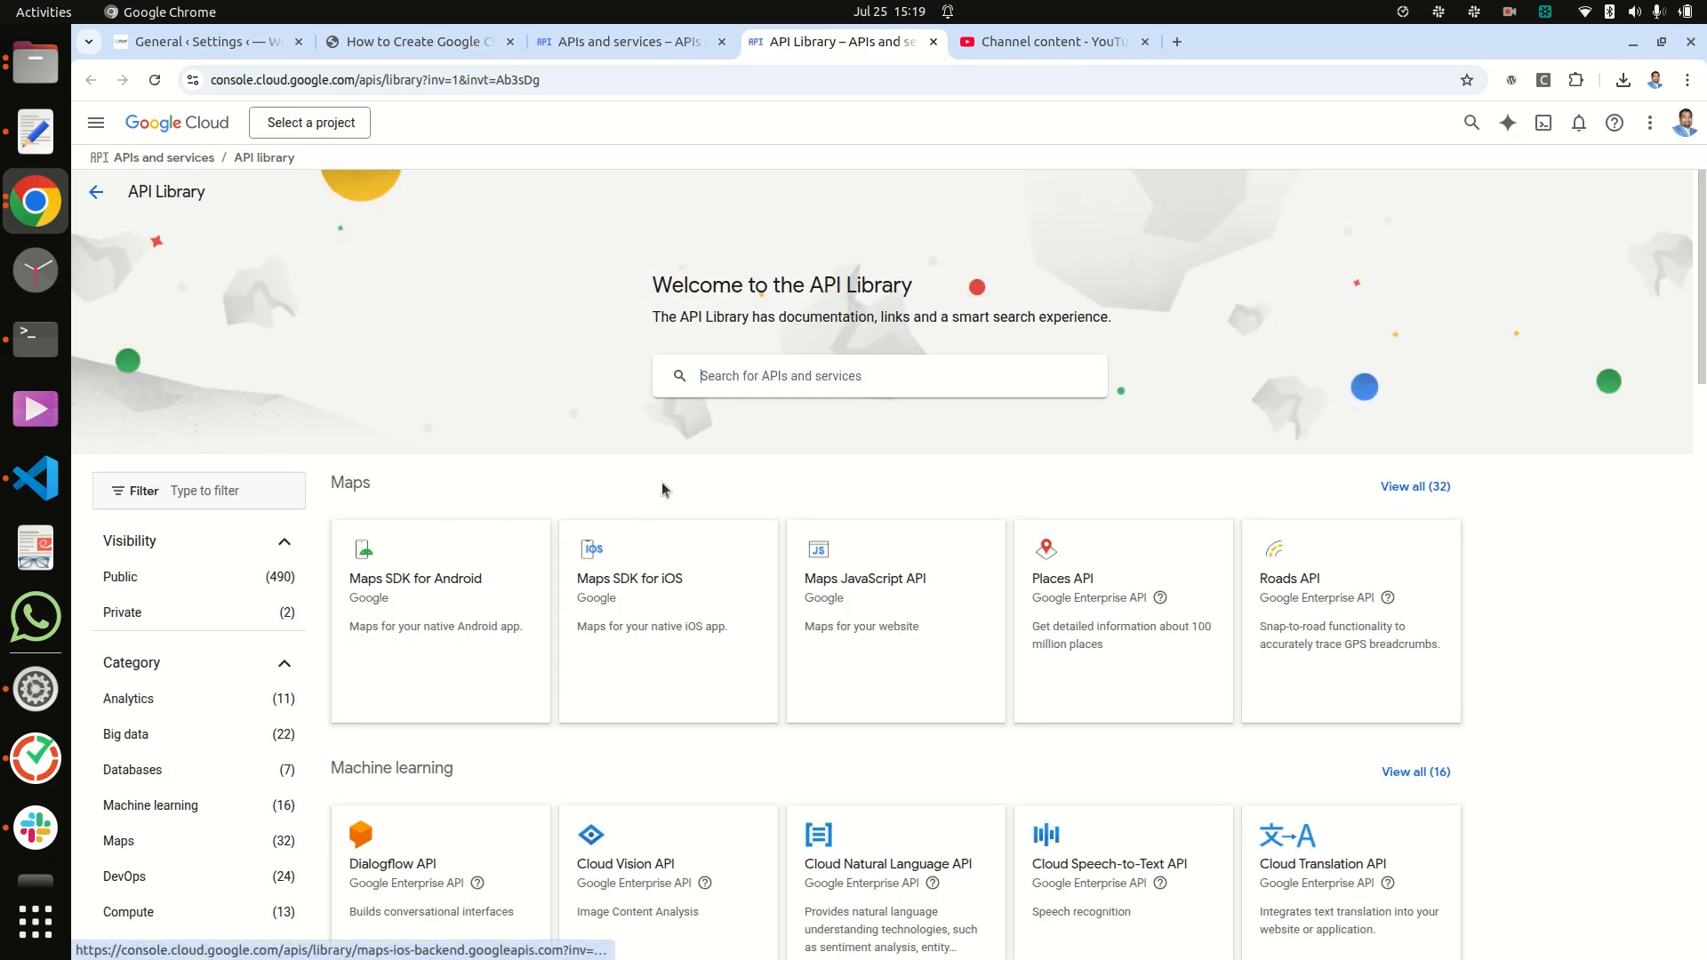
{"action": "left_click", "coordinate": [605, 45]}
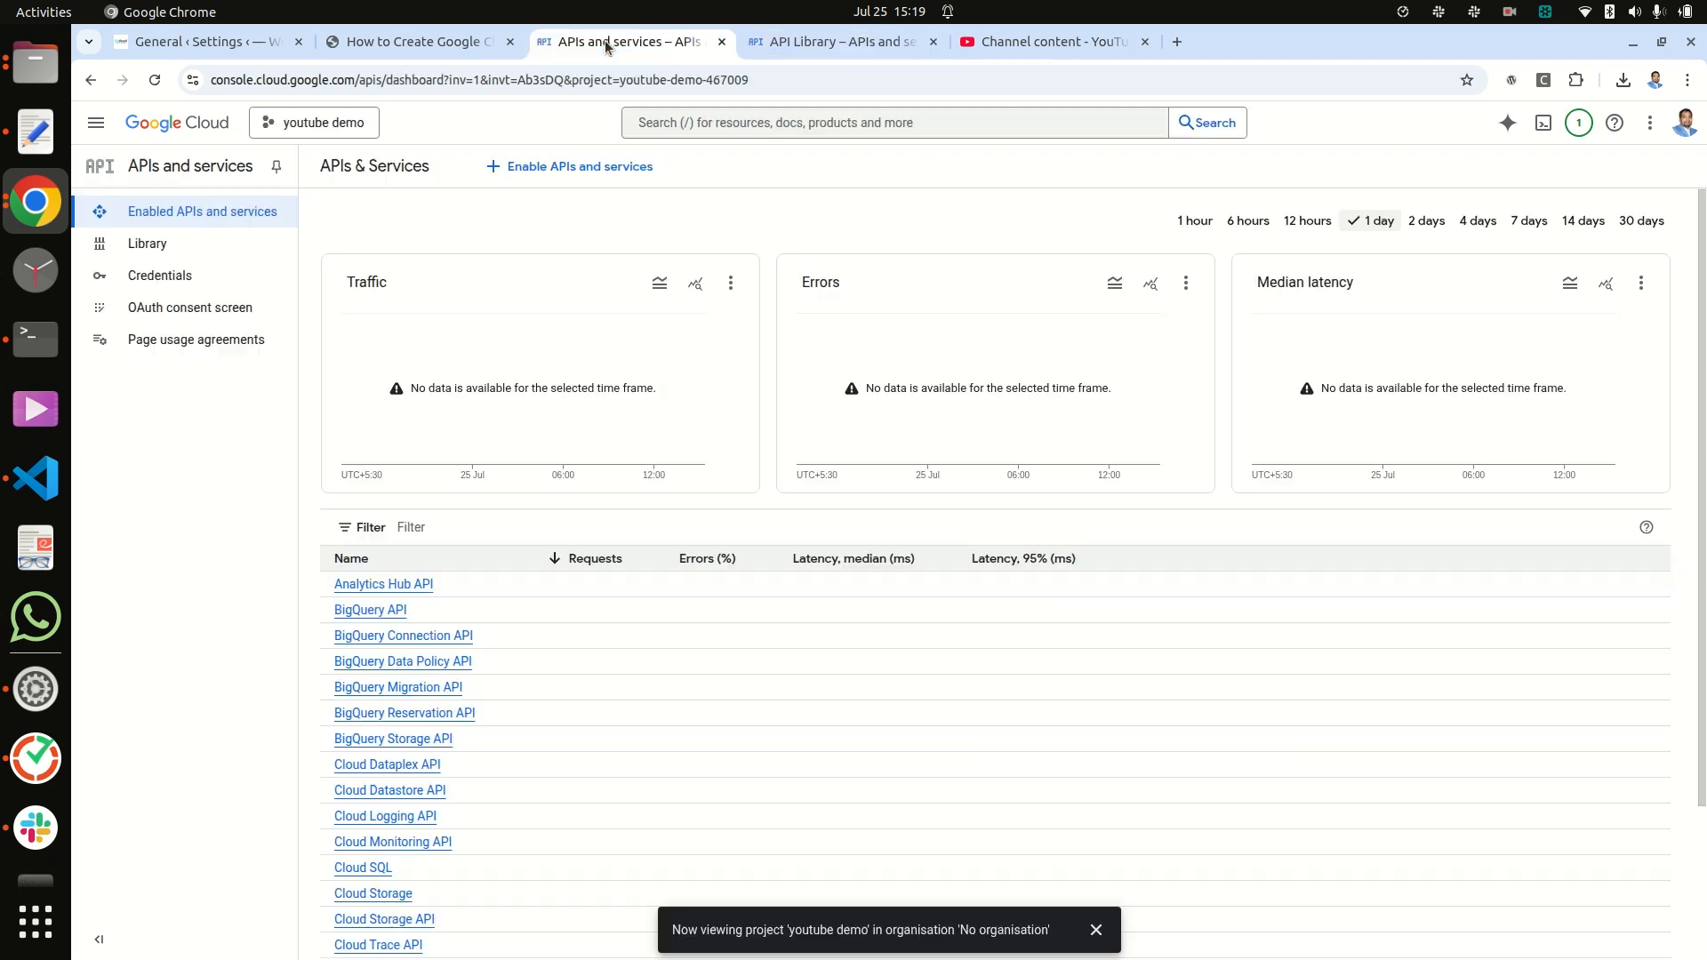
{"action": "left_click", "coordinate": [150, 246]}
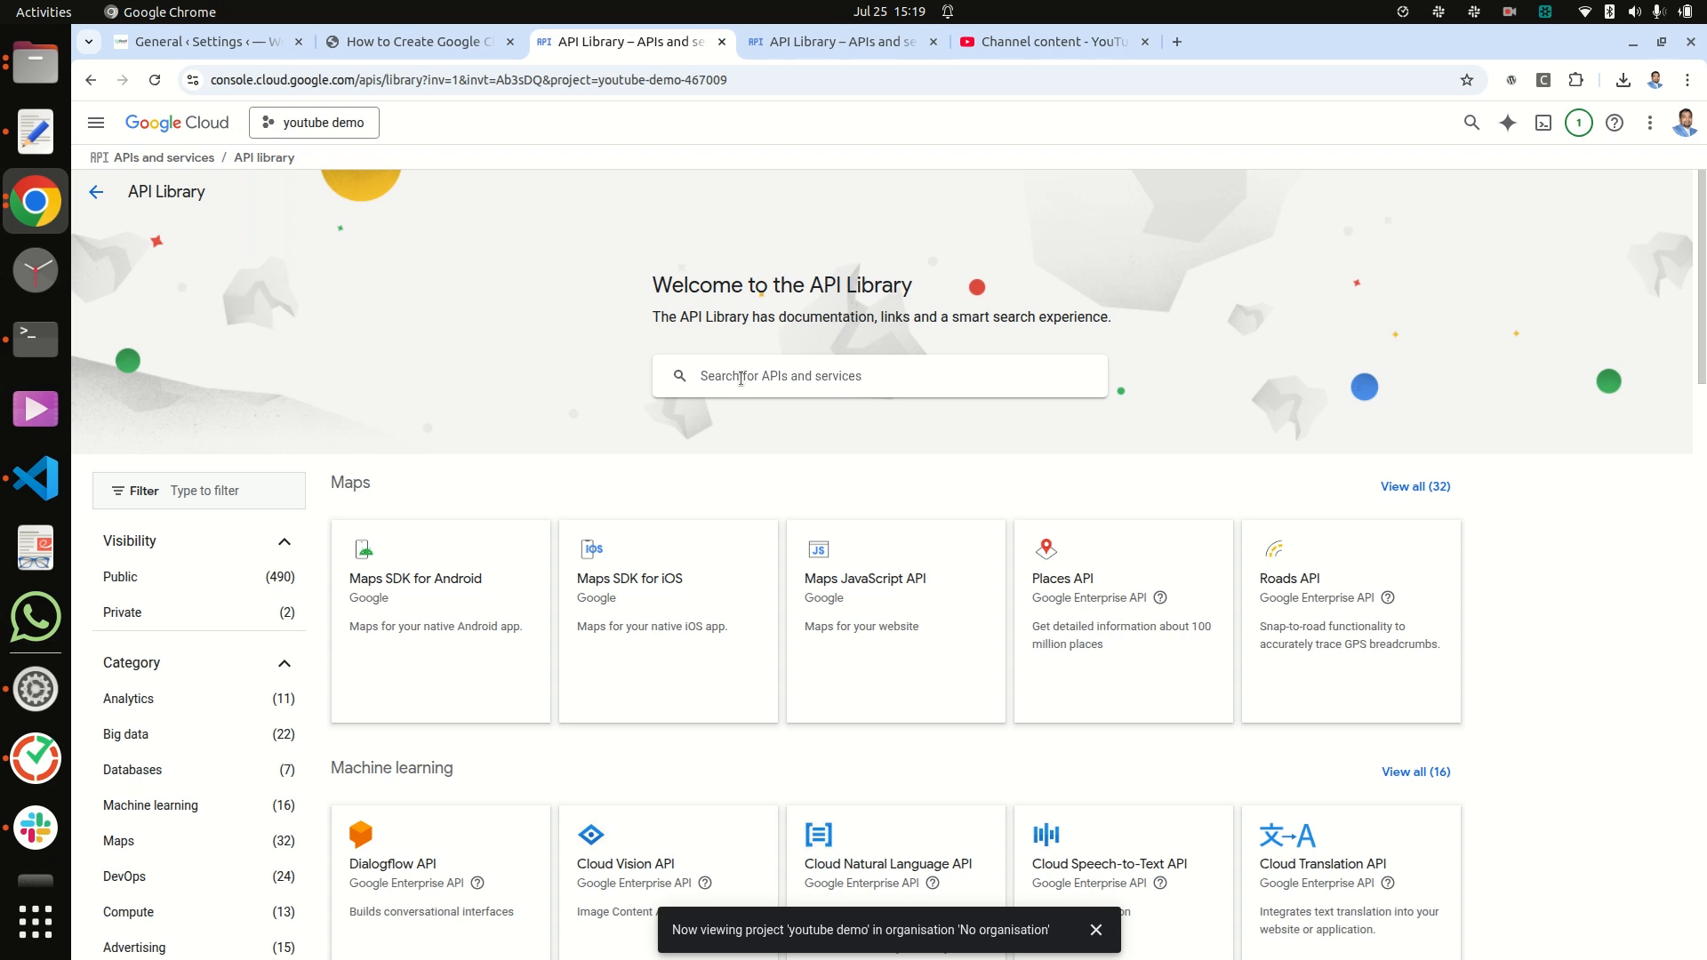
{"action": "left_click", "coordinate": [741, 378]}
{"action": "type", "text": "gmail"}
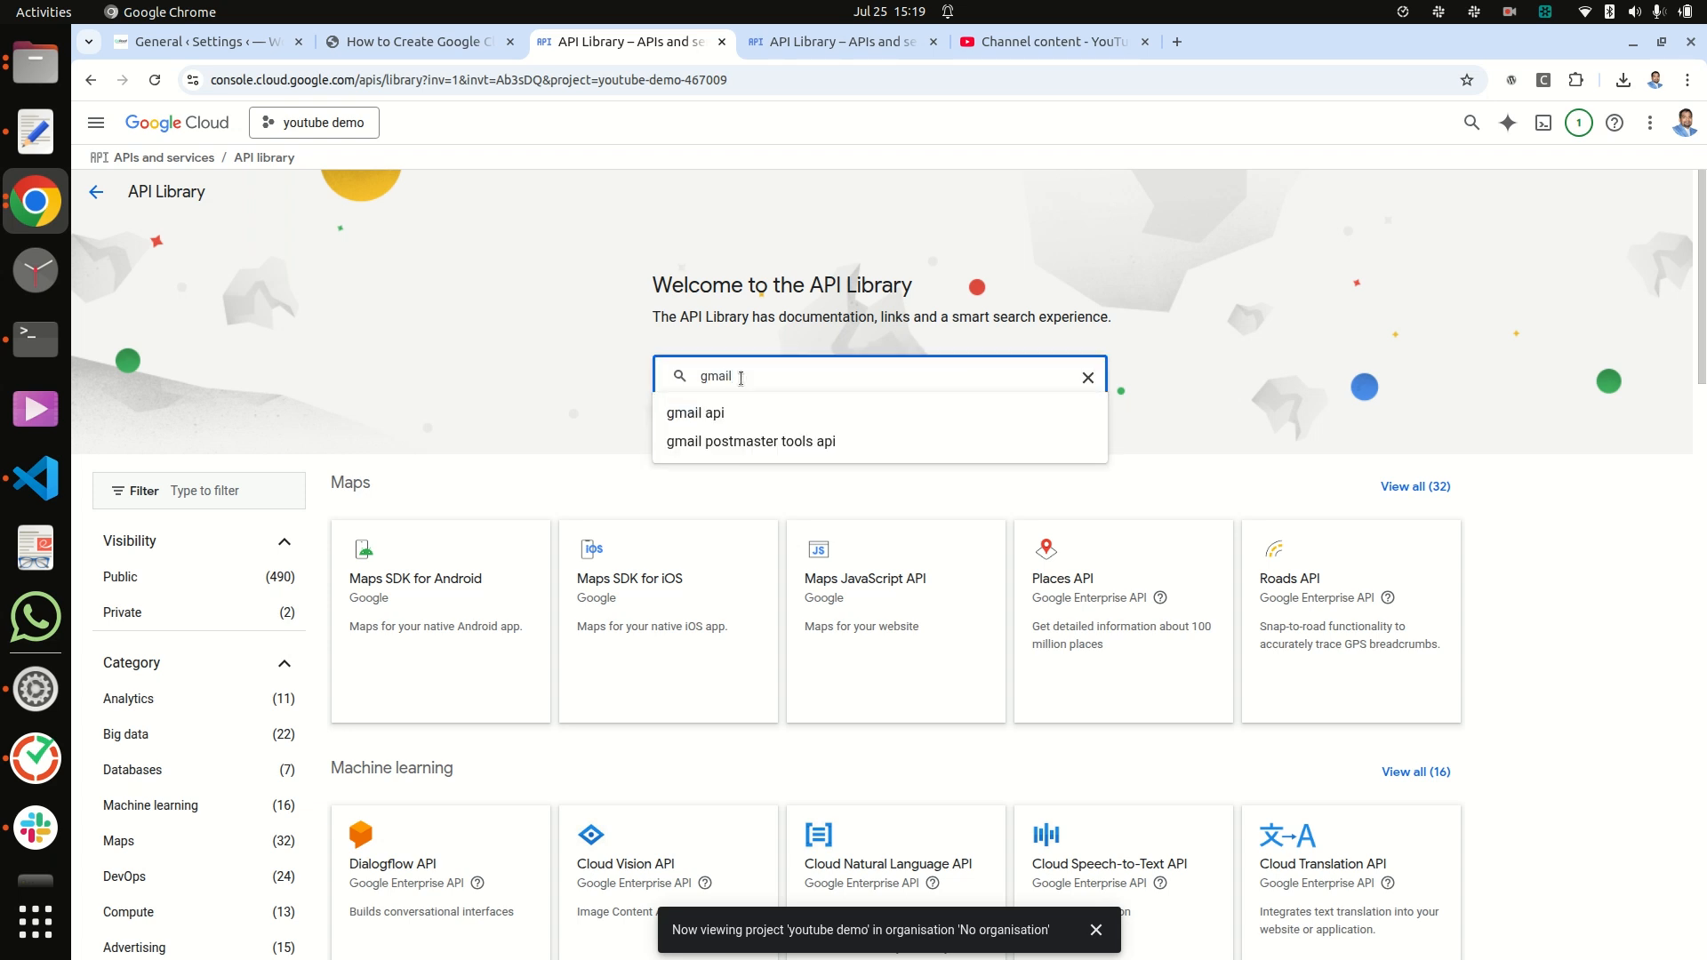
{"action": "left_click", "coordinate": [712, 414]}
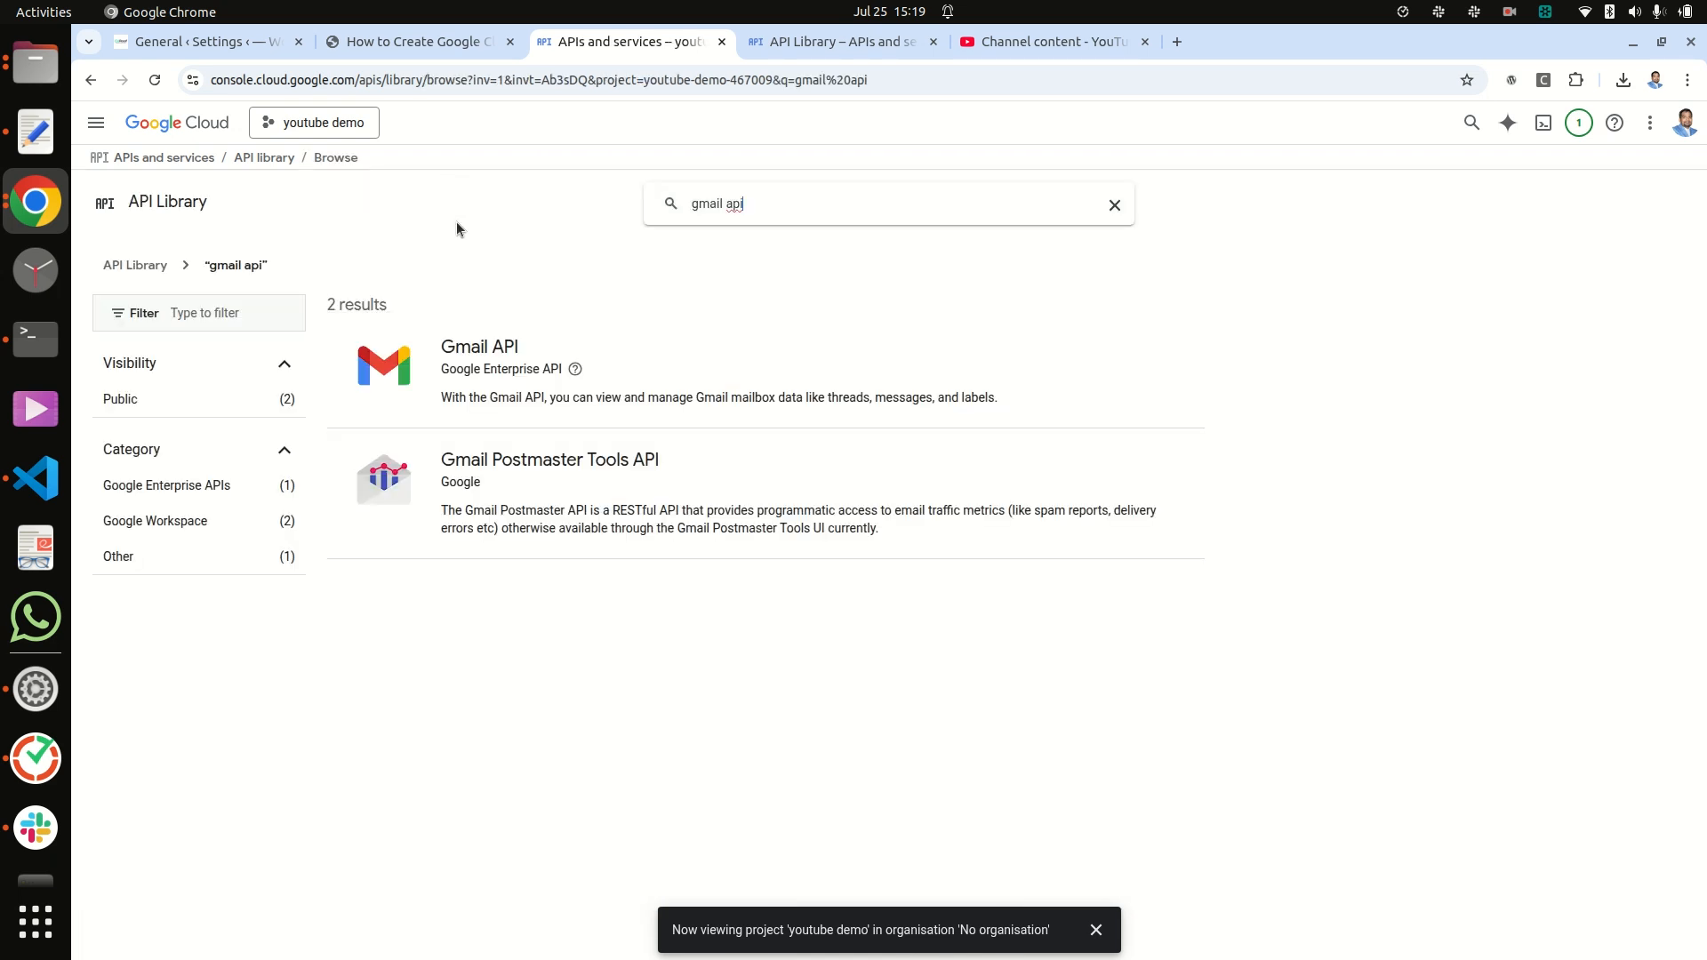
{"action": "left_click", "coordinate": [531, 391]}
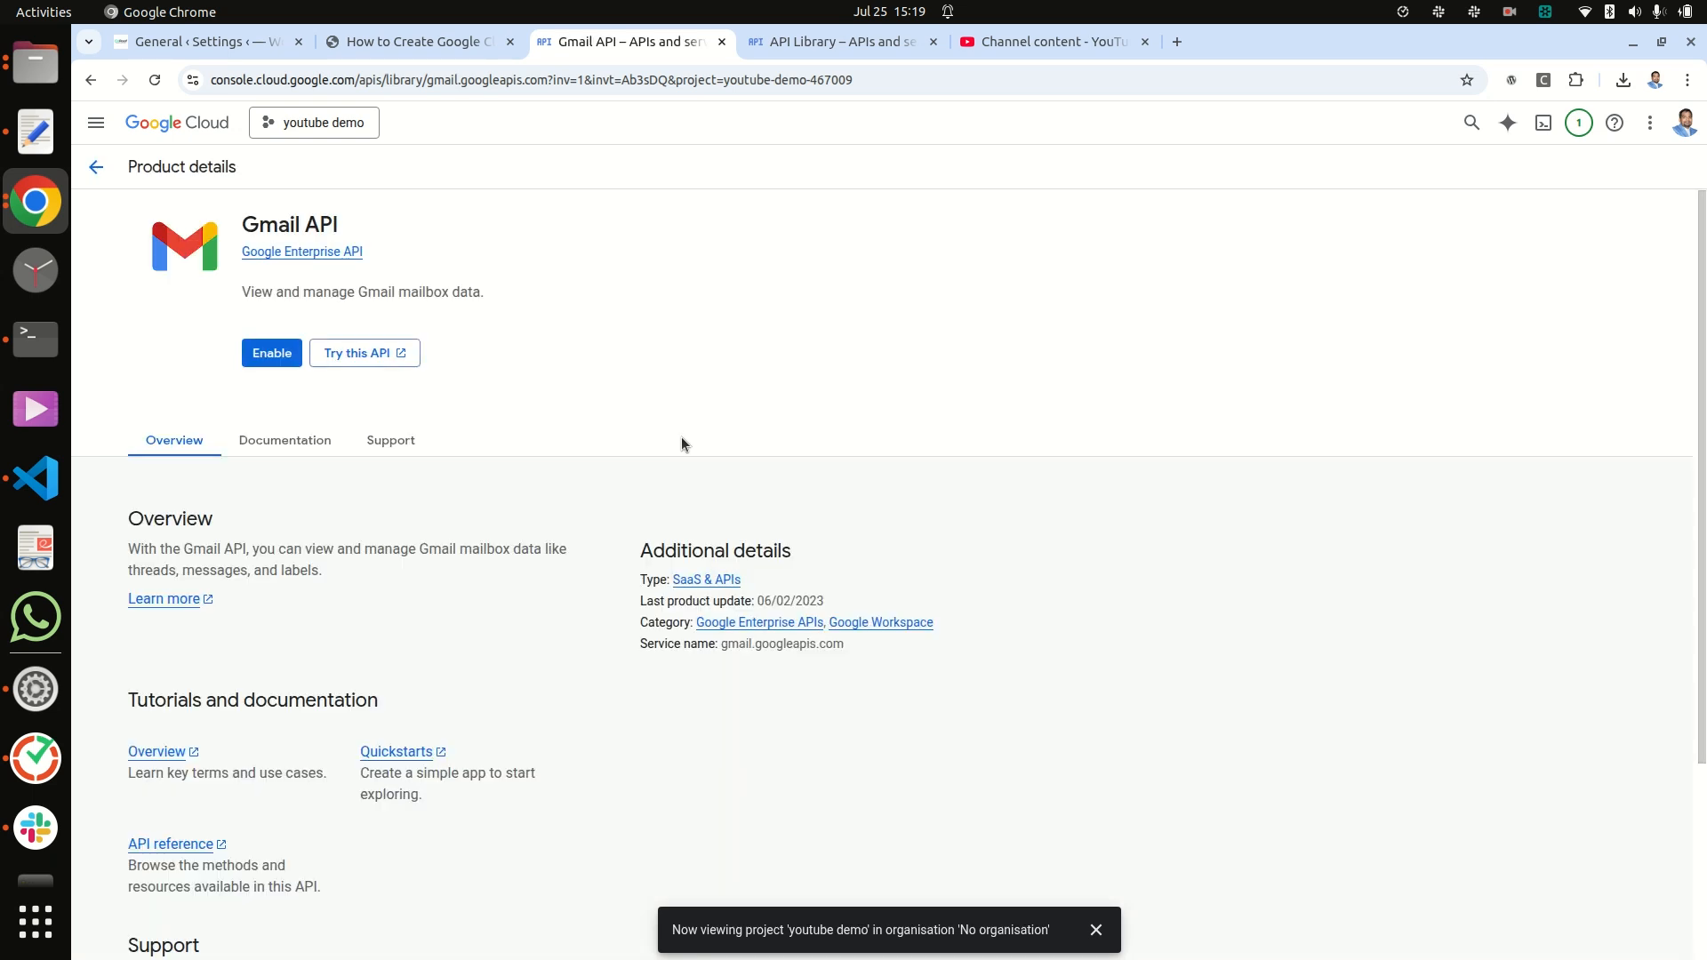
{"action": "left_click", "coordinate": [272, 354]}
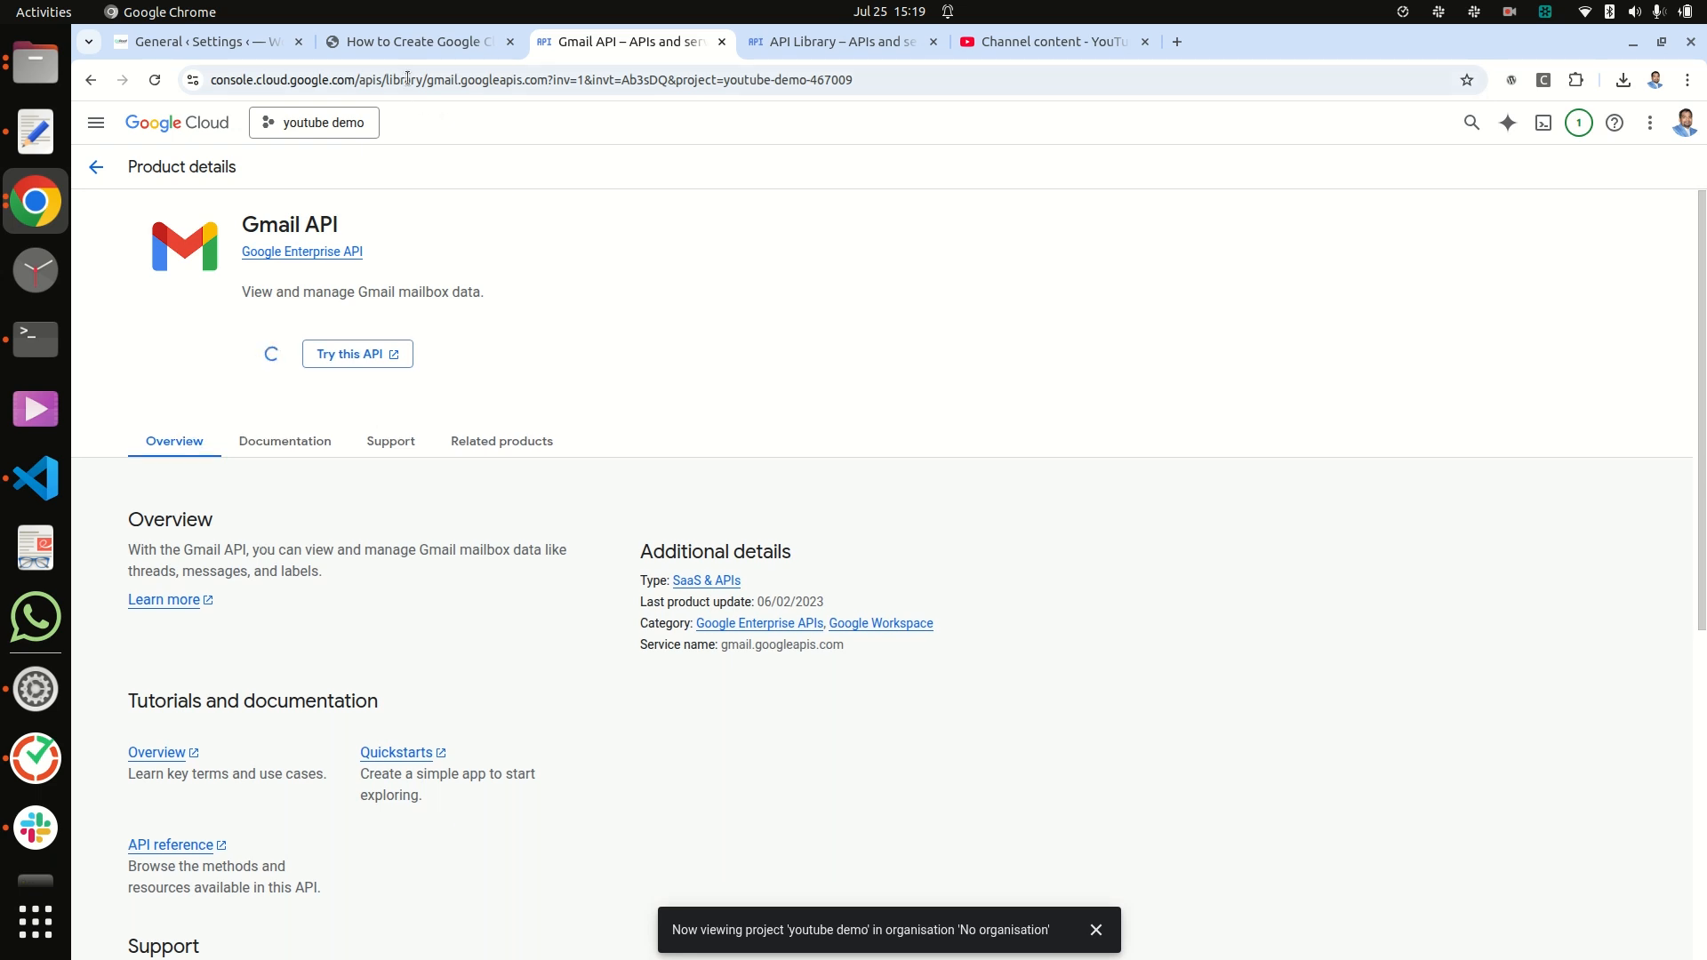
Check the guide's Step 4 and start configuring the OAuth consent screen for the "youtube demo" project.
{"action": "left_click", "coordinate": [413, 42]}
{"action": "scroll", "coordinate": [478, 551], "scroll_direction": "down", "scroll_amount": 3}
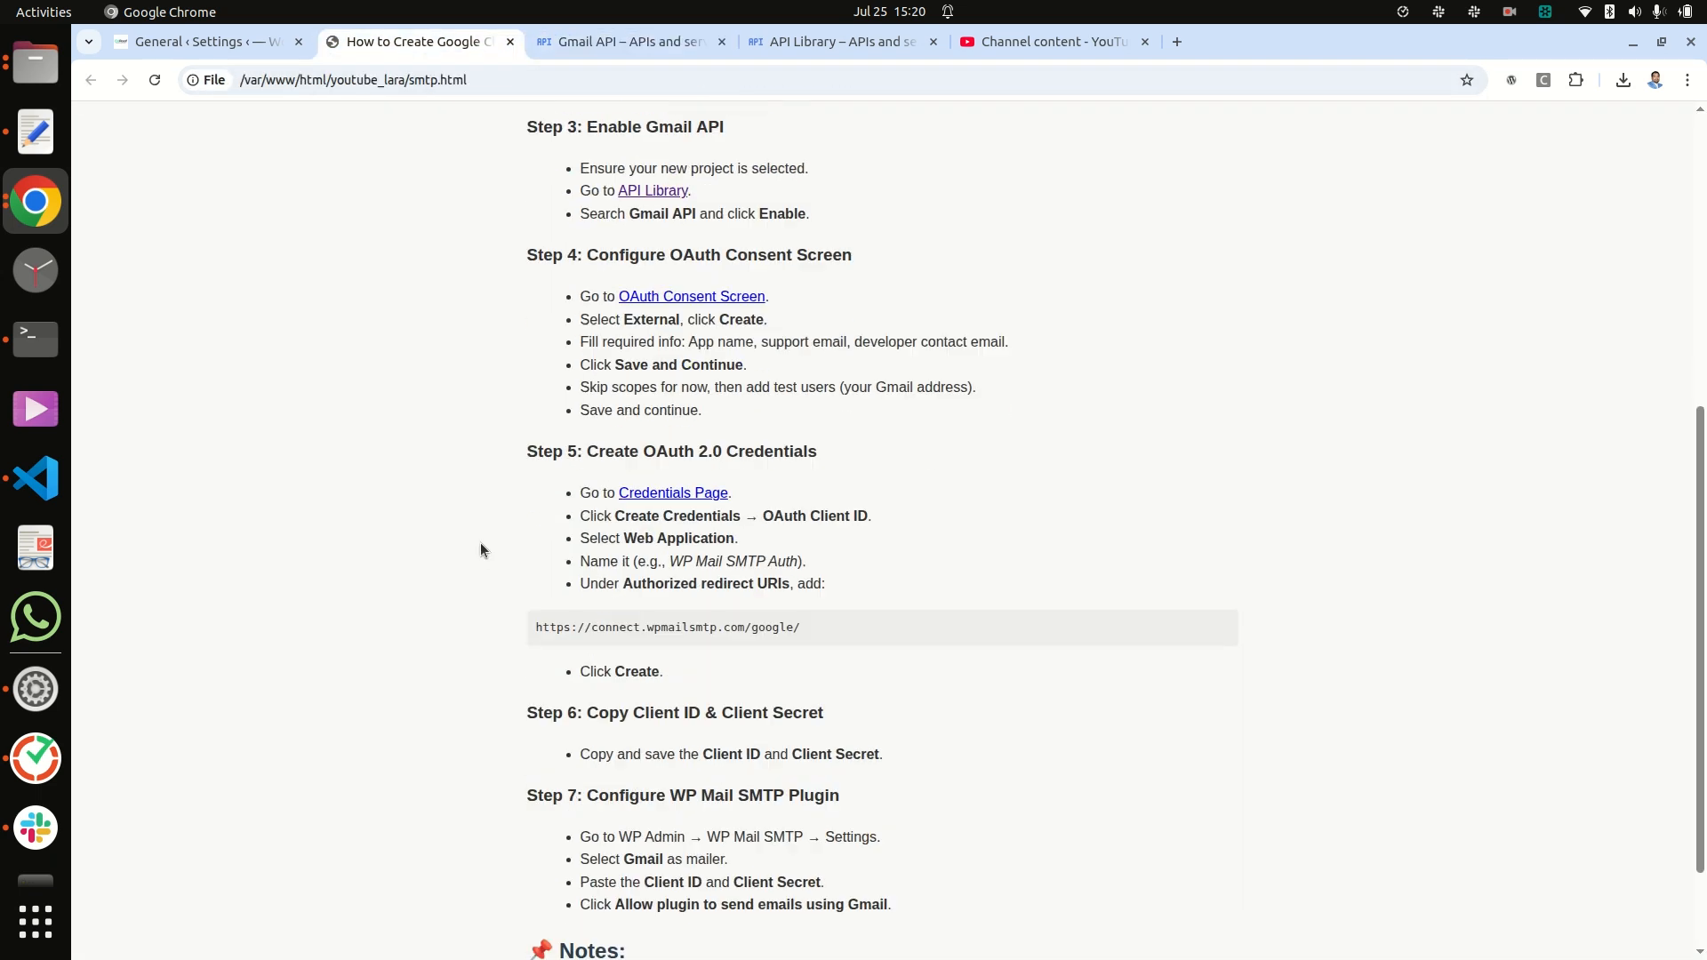
{"action": "scroll", "coordinate": [481, 544], "scroll_direction": "up", "scroll_amount": 1}
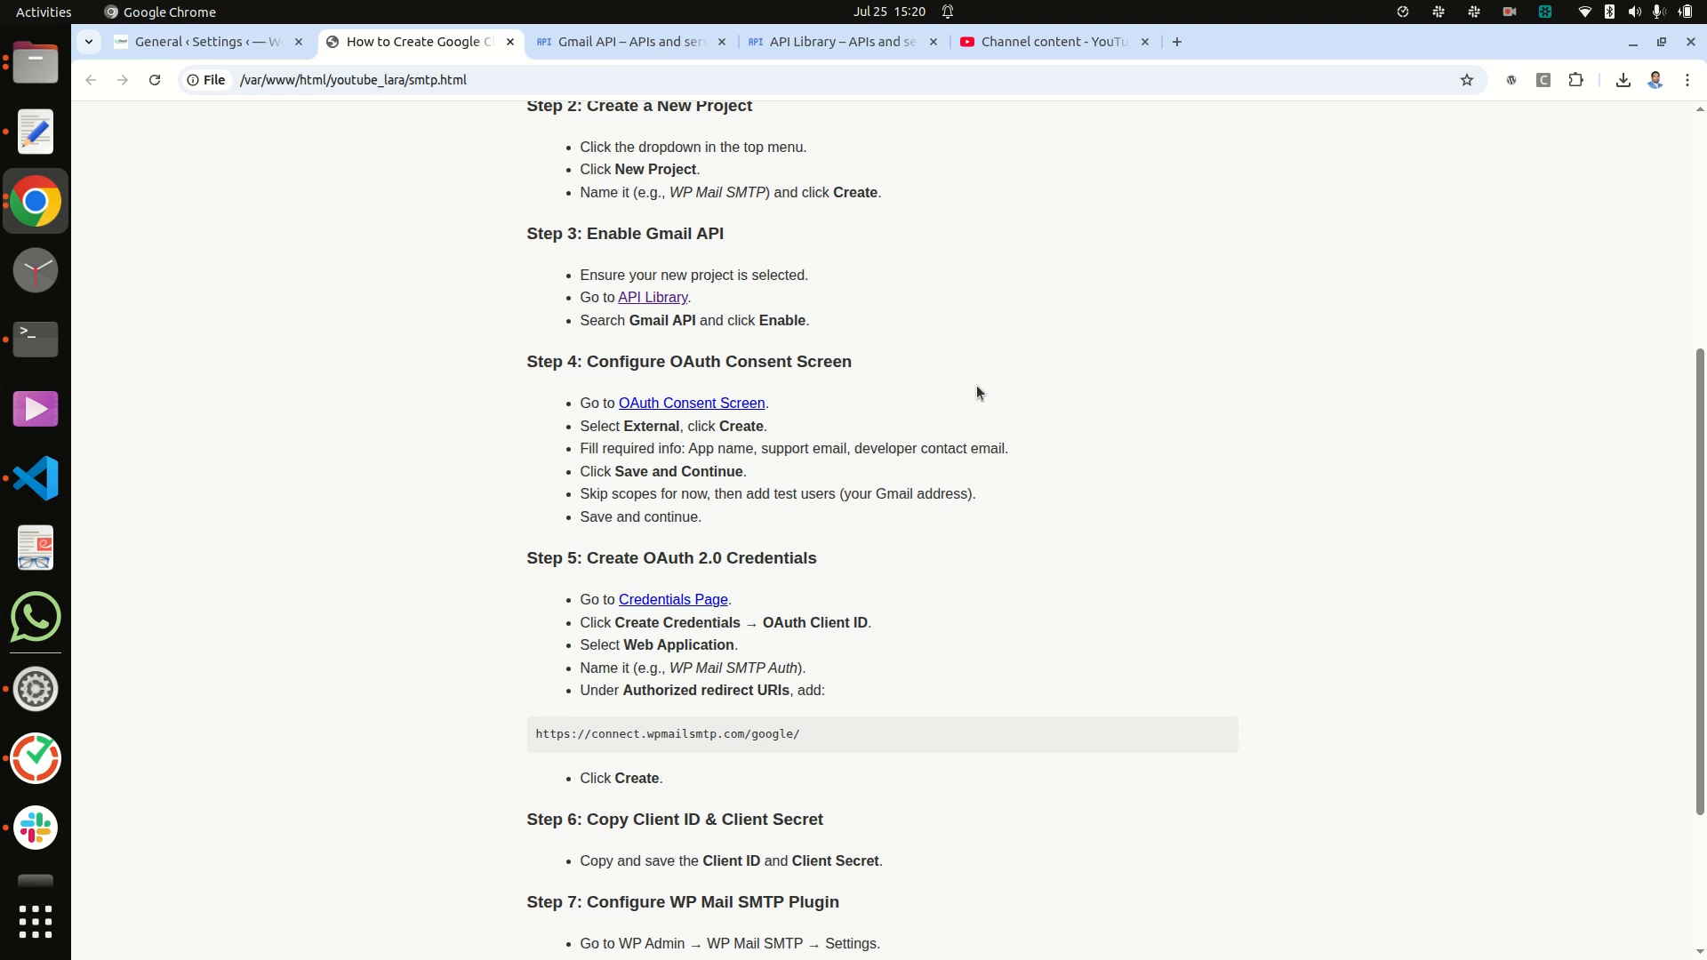
{"action": "left_click", "coordinate": [610, 34]}
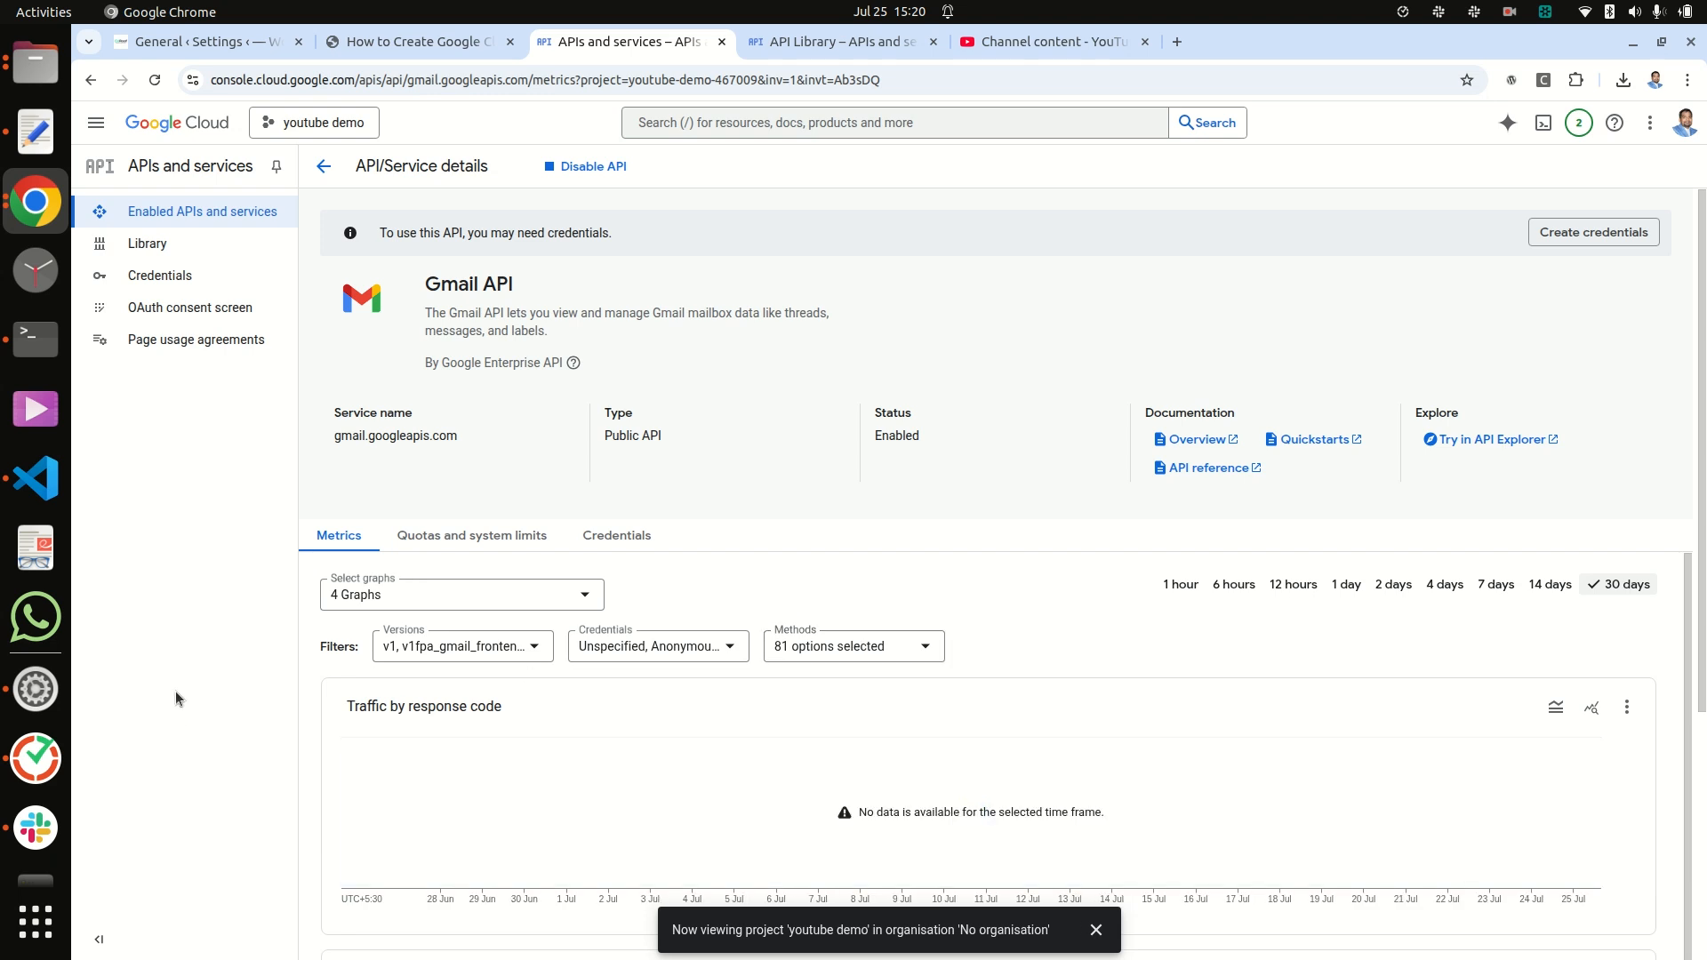
{"action": "left_click", "coordinate": [192, 309]}
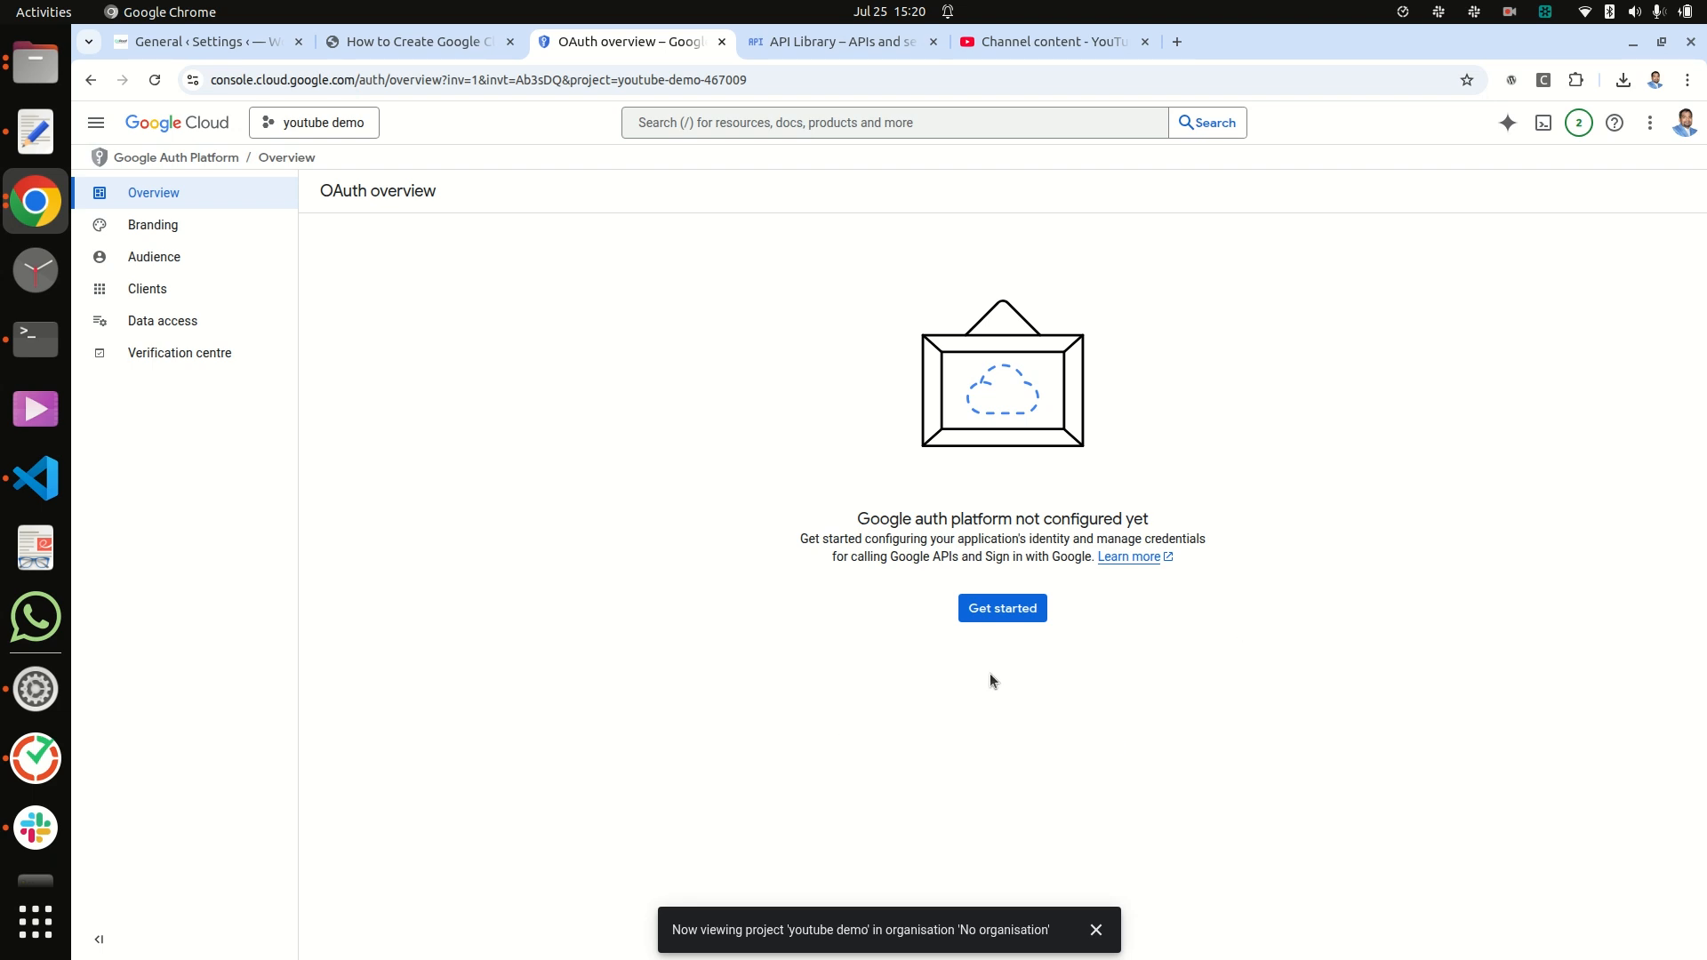
{"action": "left_click", "coordinate": [1003, 612]}
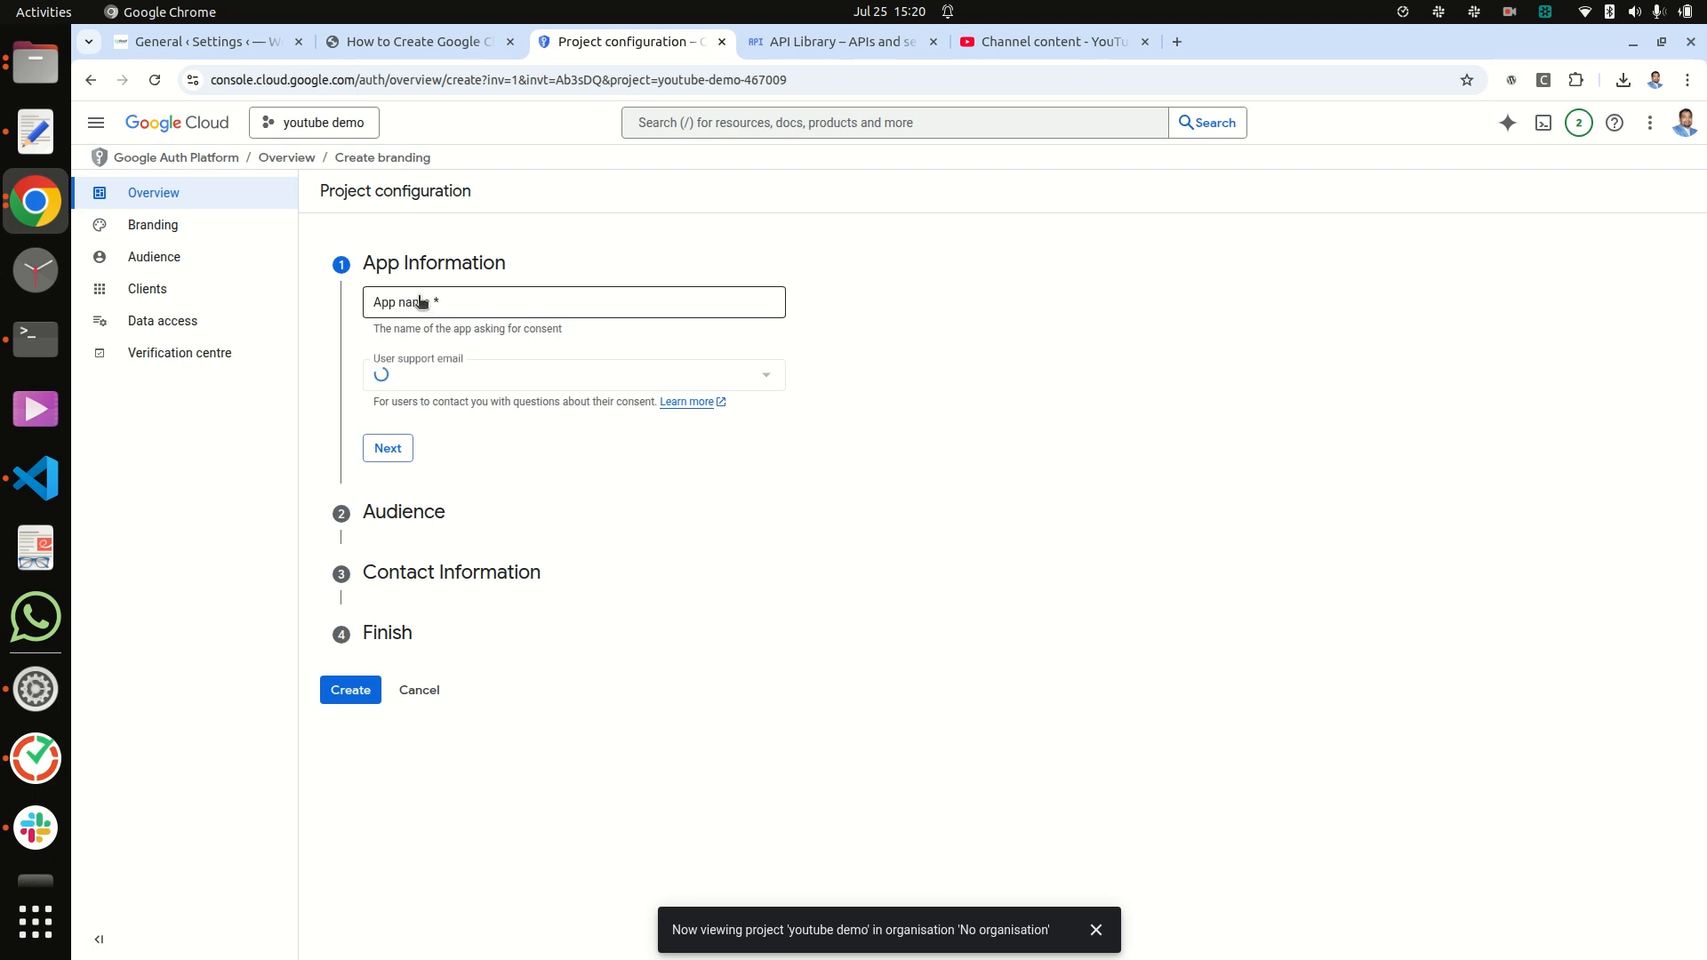
Fill in the app information with the app name "youtube demo" and the account's support email, and continue to the audience section.
{"action": "left_click", "coordinate": [407, 42]}
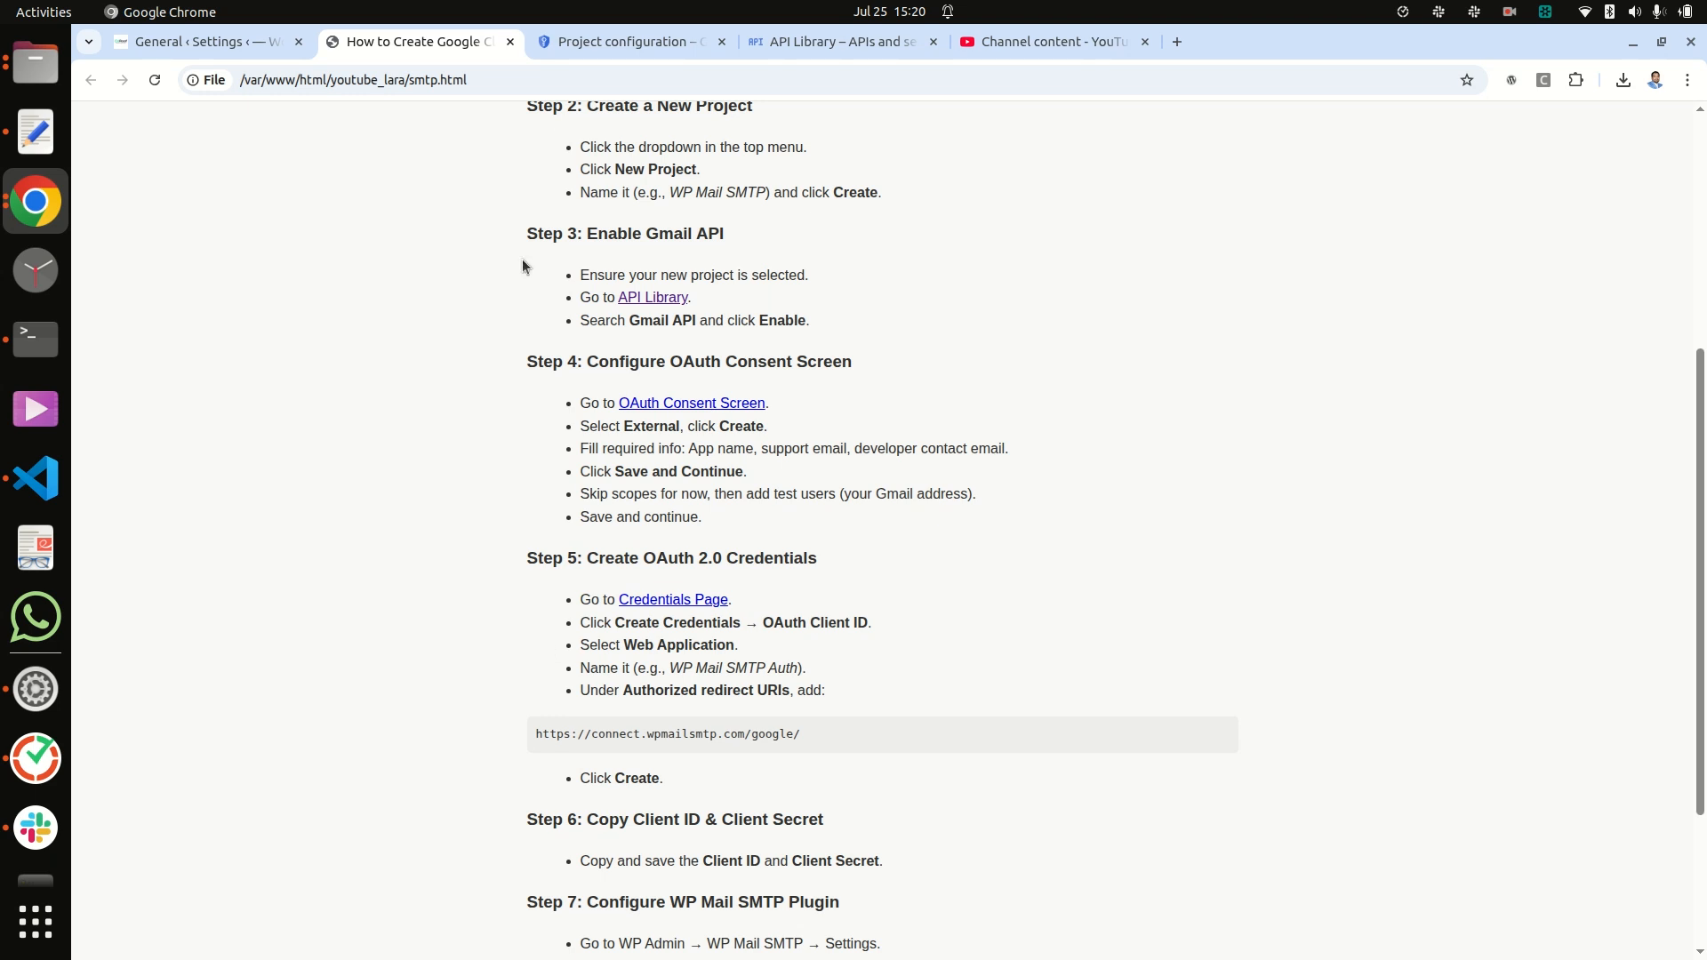
{"action": "left_click", "coordinate": [591, 40]}
{"action": "left_click", "coordinate": [447, 293]}
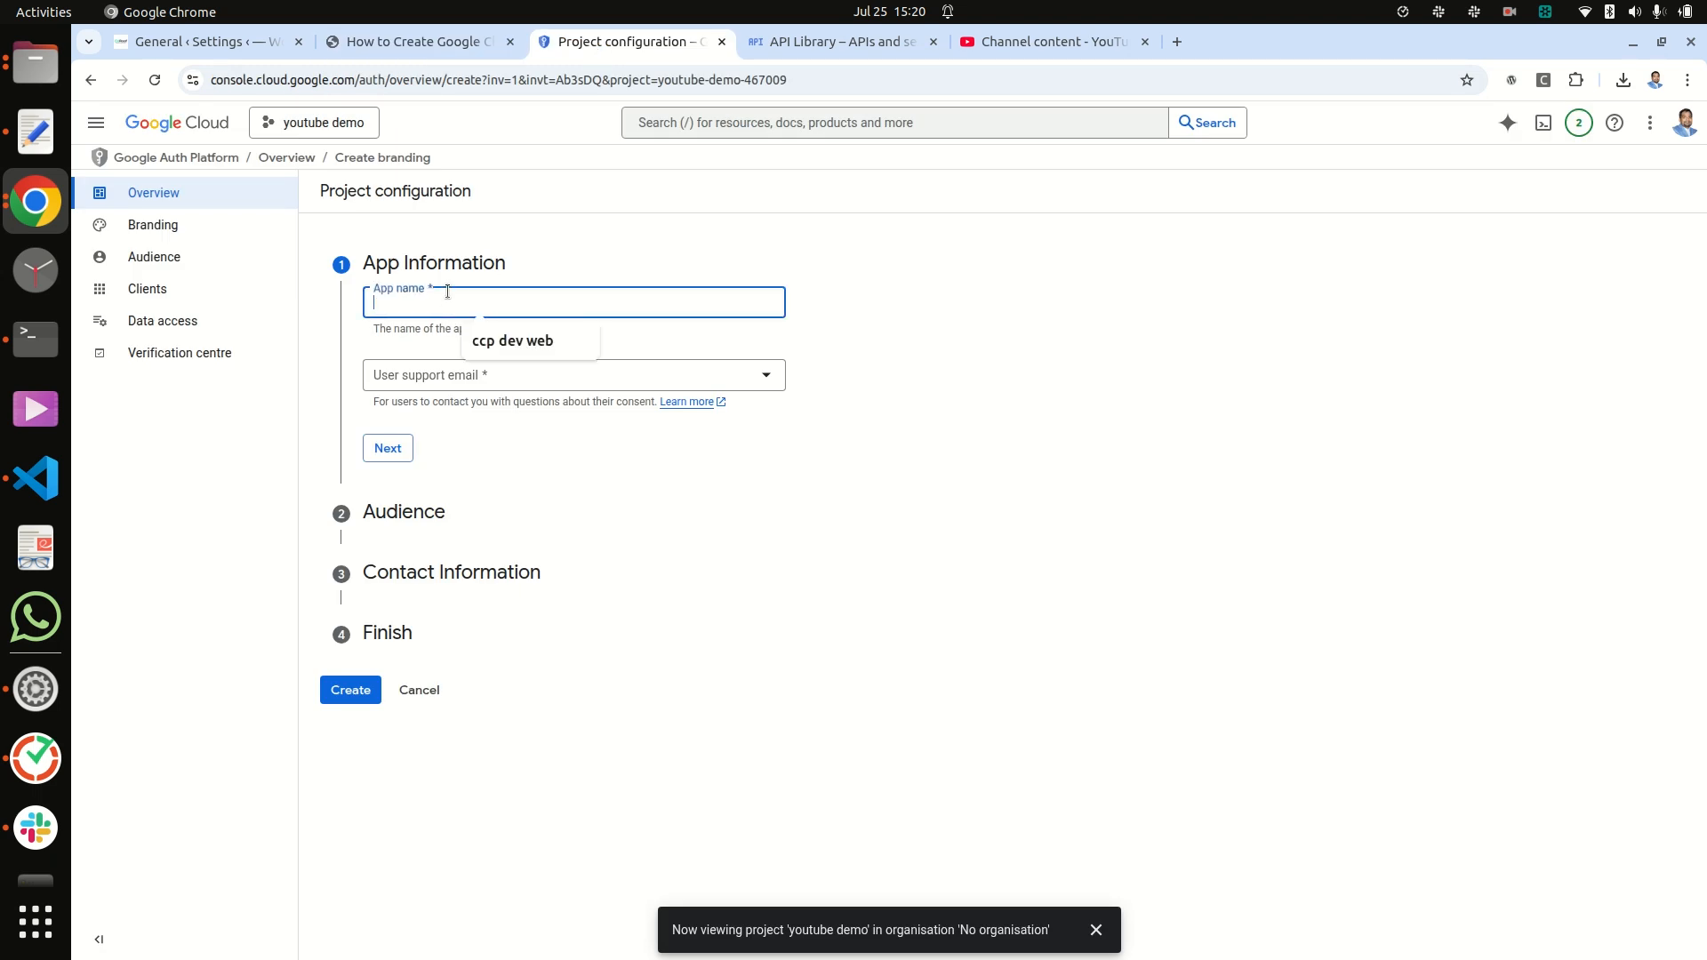
{"action": "type", "text": "yo"}
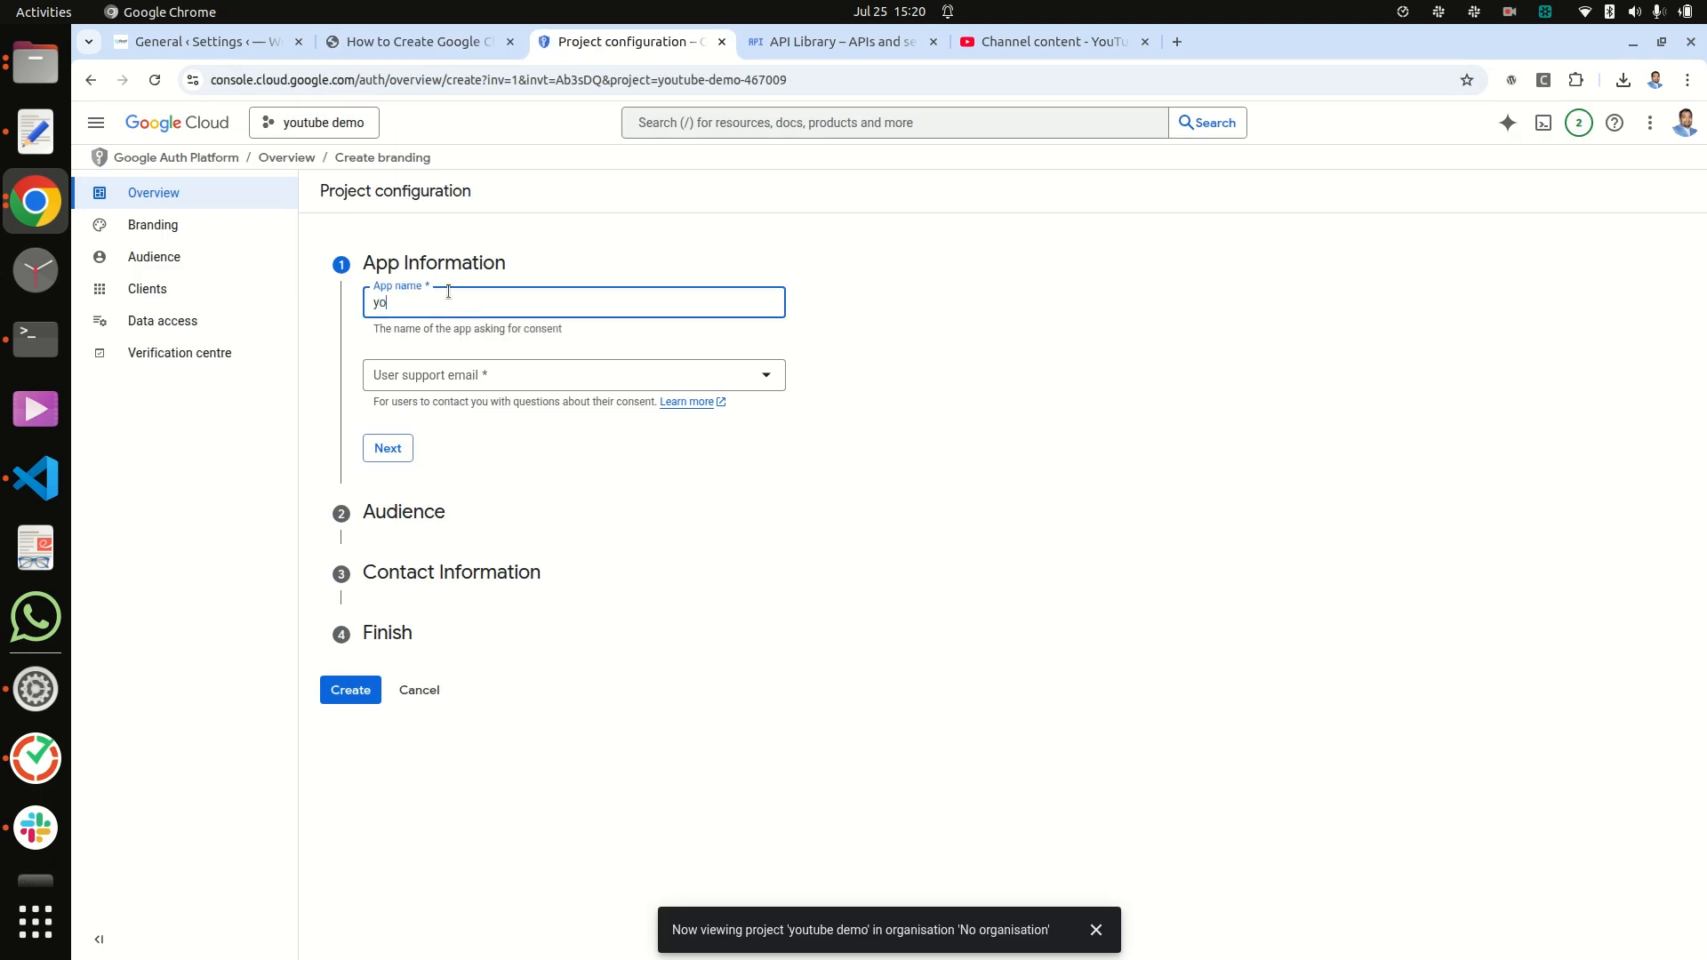
{"action": "type", "text": "utube demo"}
{"action": "left_click", "coordinate": [494, 373]}
{"action": "left_click", "coordinate": [498, 385]}
{"action": "left_click", "coordinate": [384, 449]}
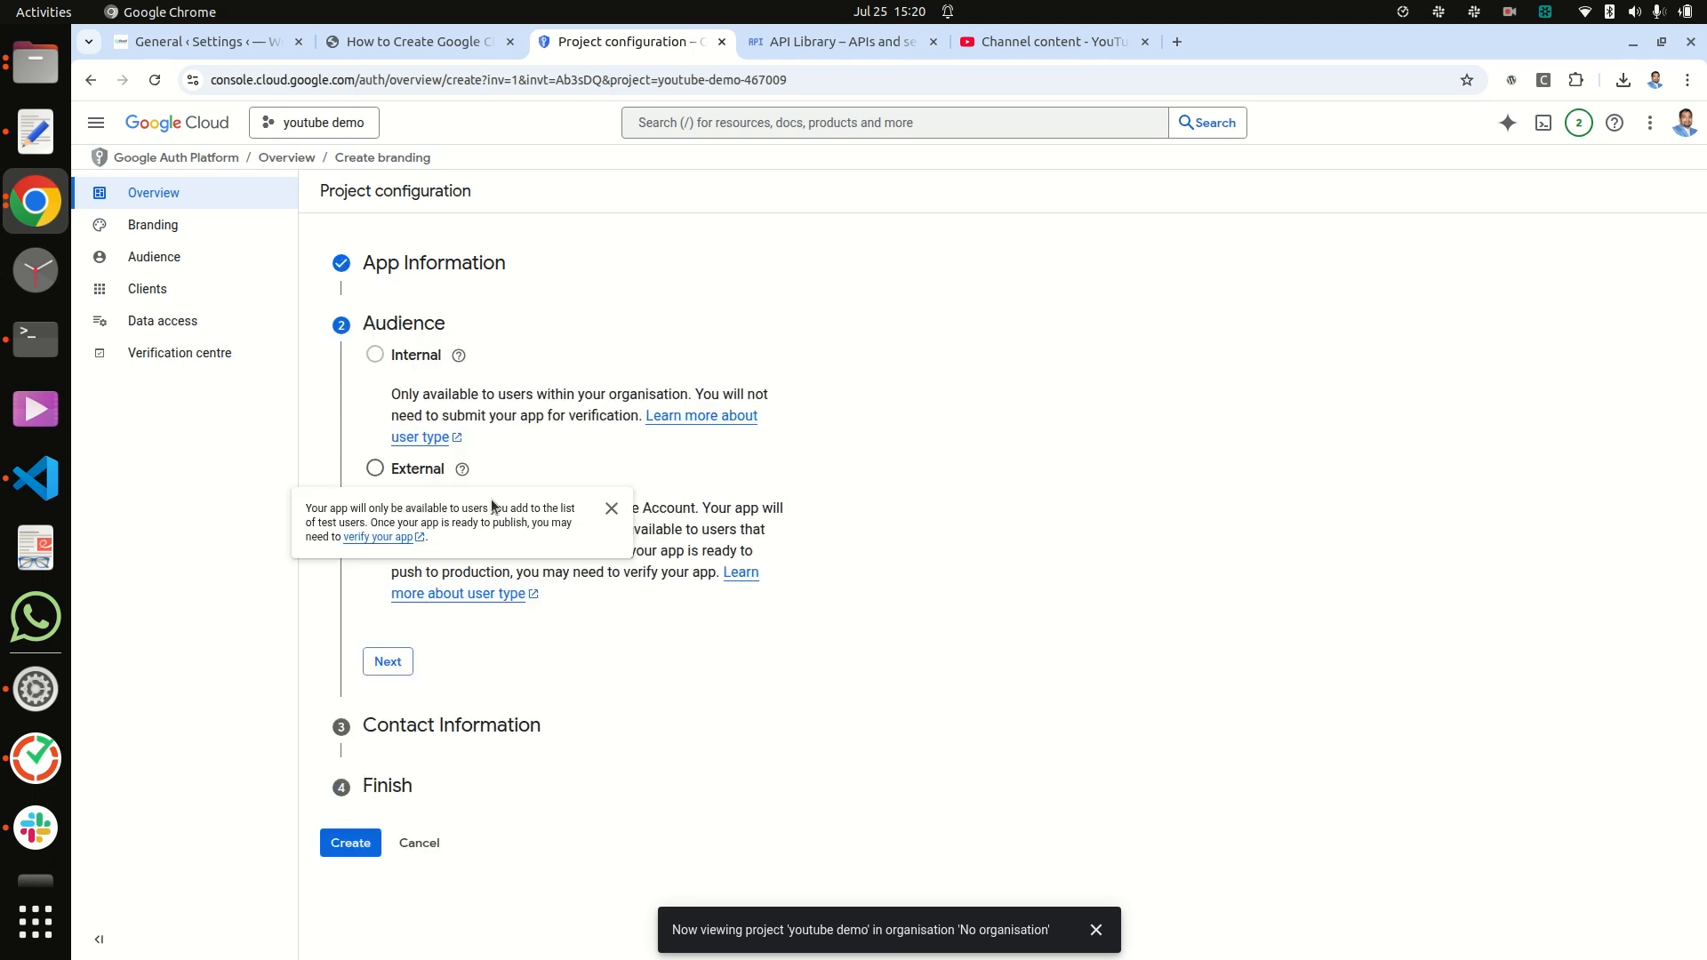
Set the audience to External and enter the developer's contact email address.
{"action": "left_click", "coordinate": [374, 470]}
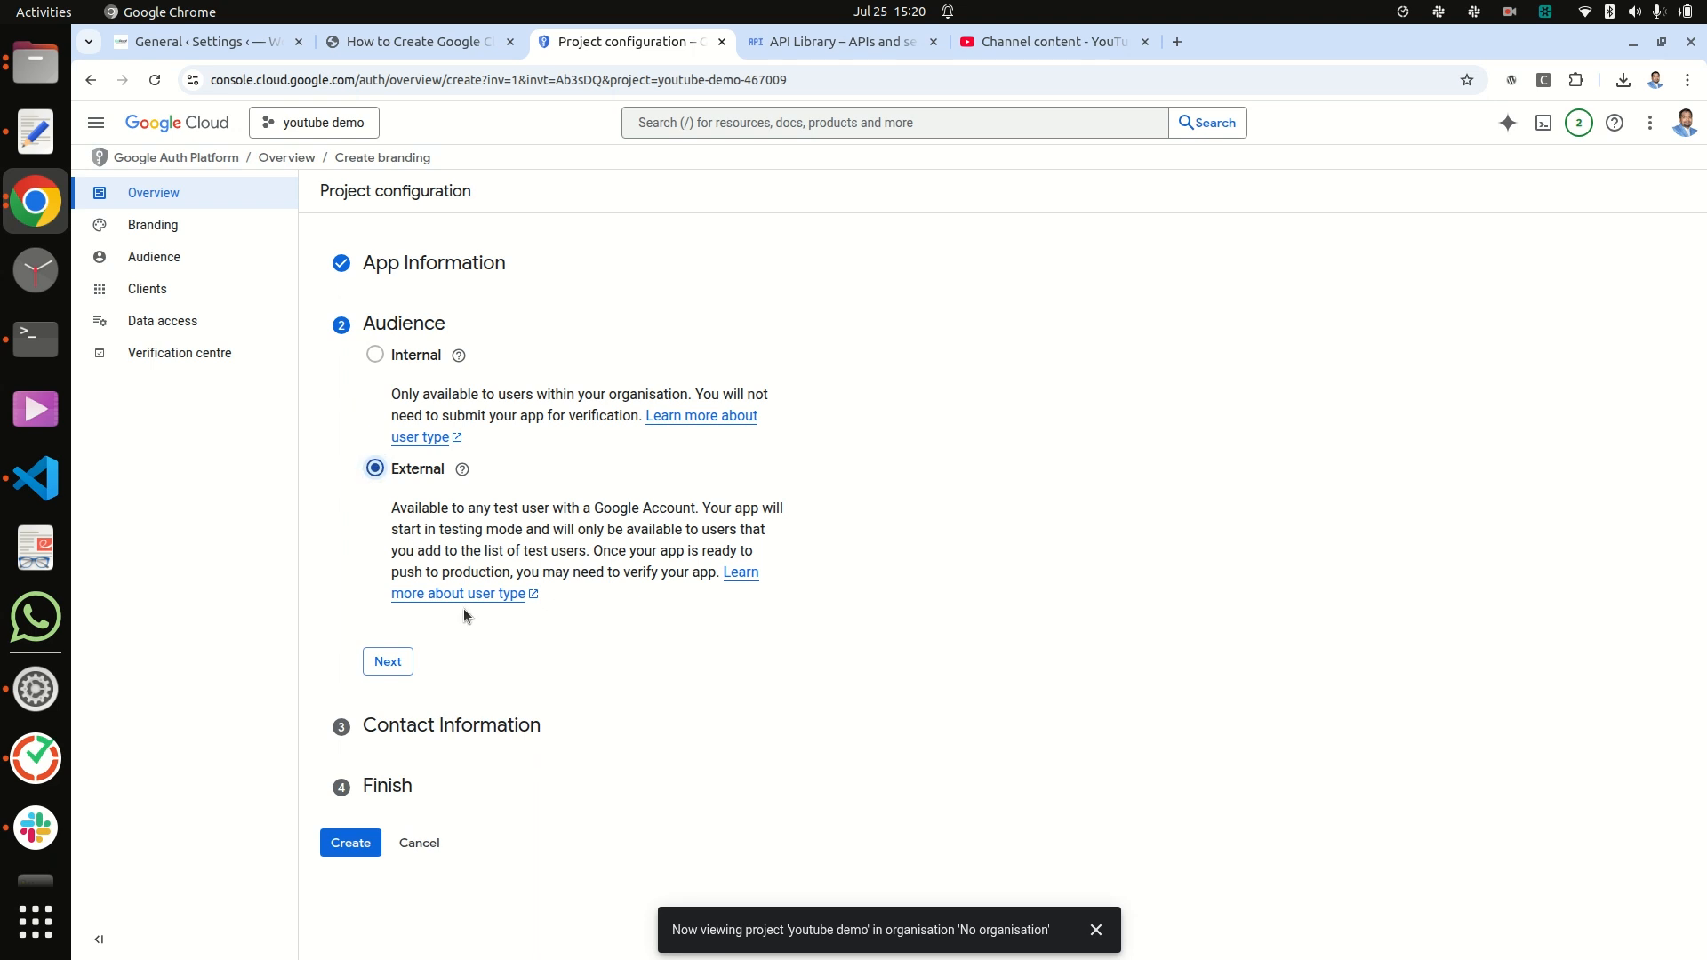
{"action": "left_click", "coordinate": [407, 670]}
{"action": "left_click", "coordinate": [450, 426]}
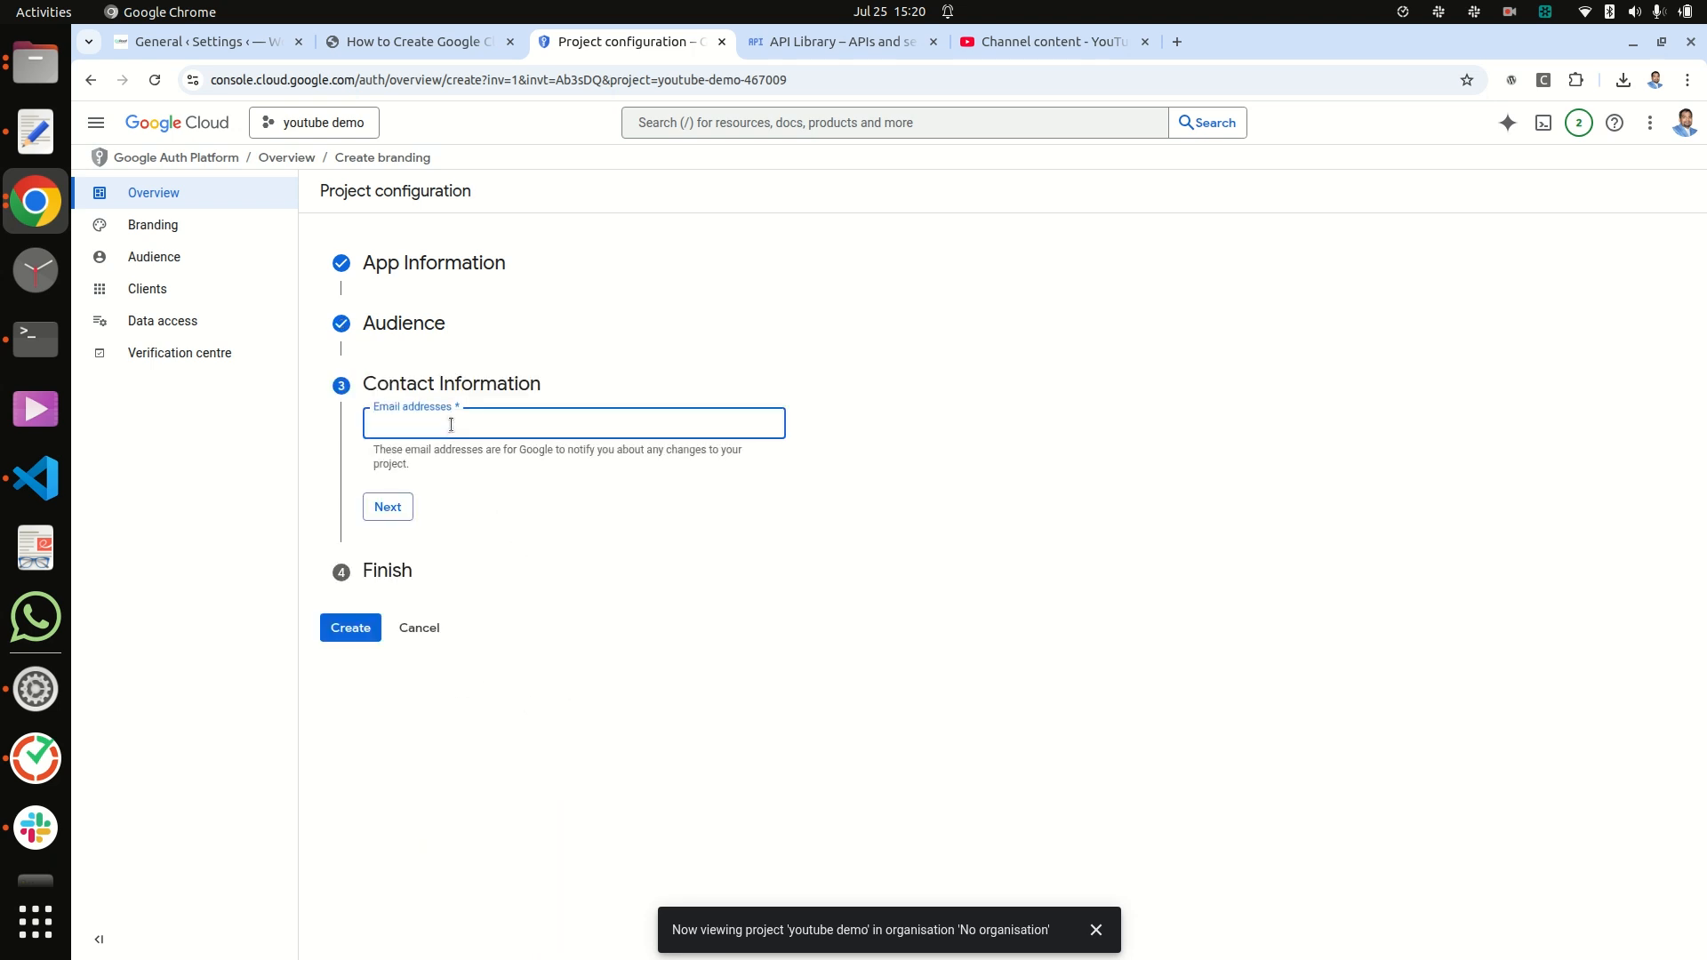
{"action": "left_click", "coordinate": [528, 464]}
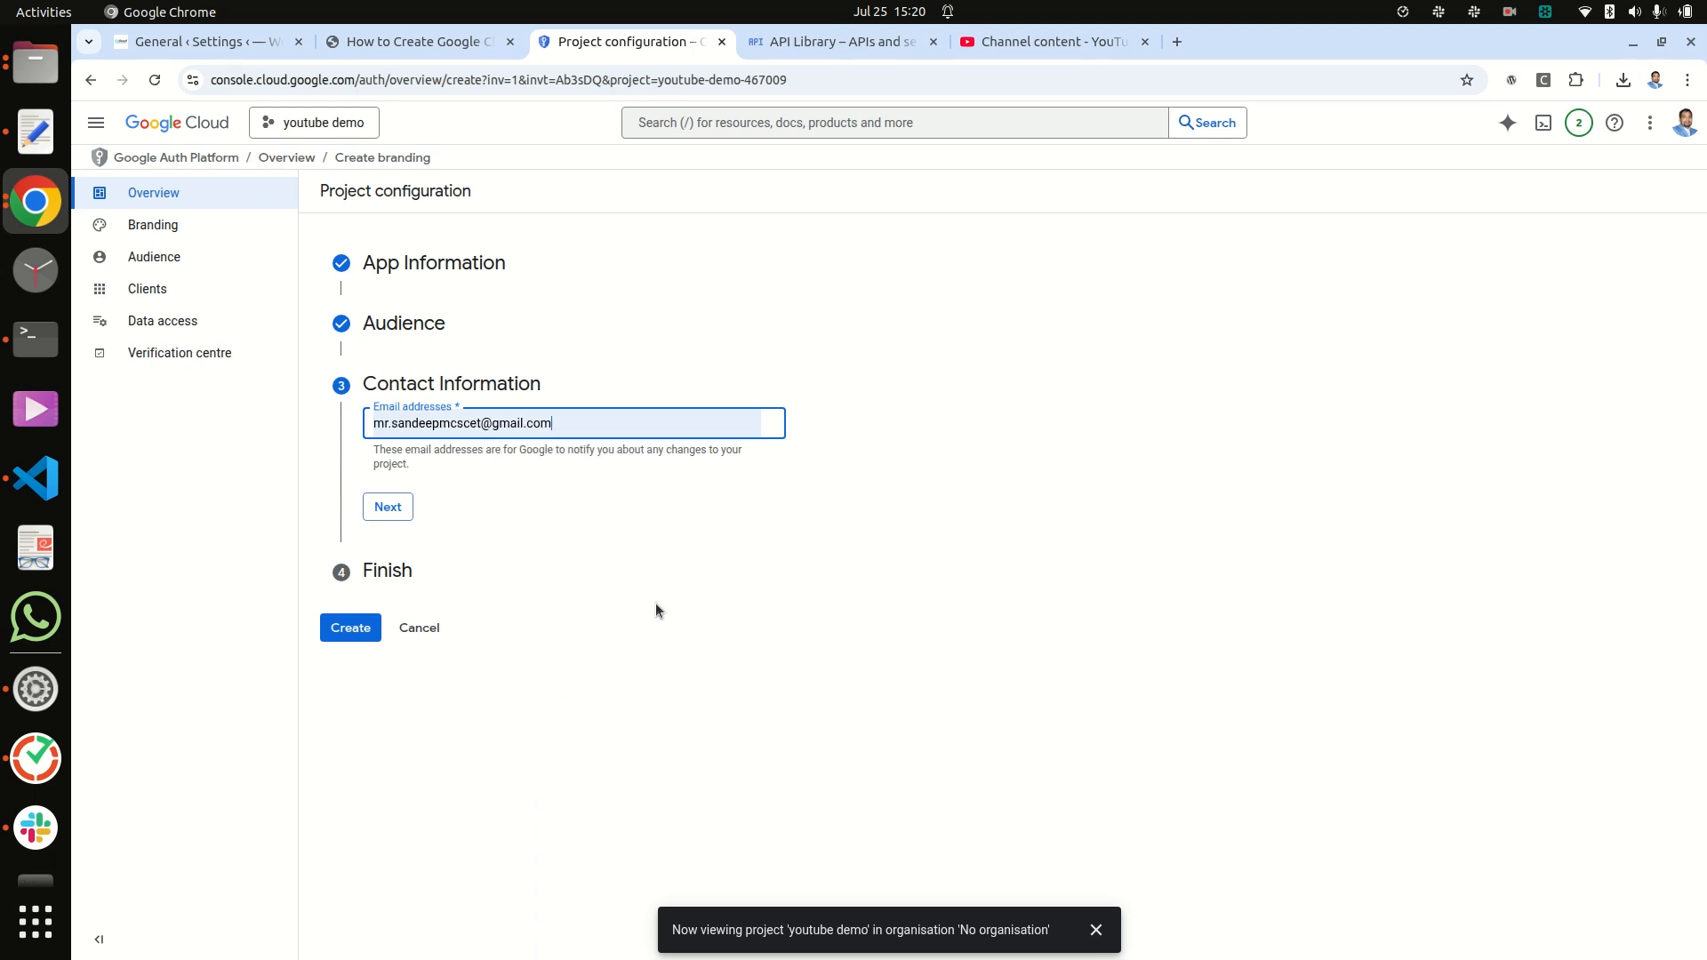
{"action": "left_click", "coordinate": [654, 612]}
{"action": "left_click", "coordinate": [388, 509]}
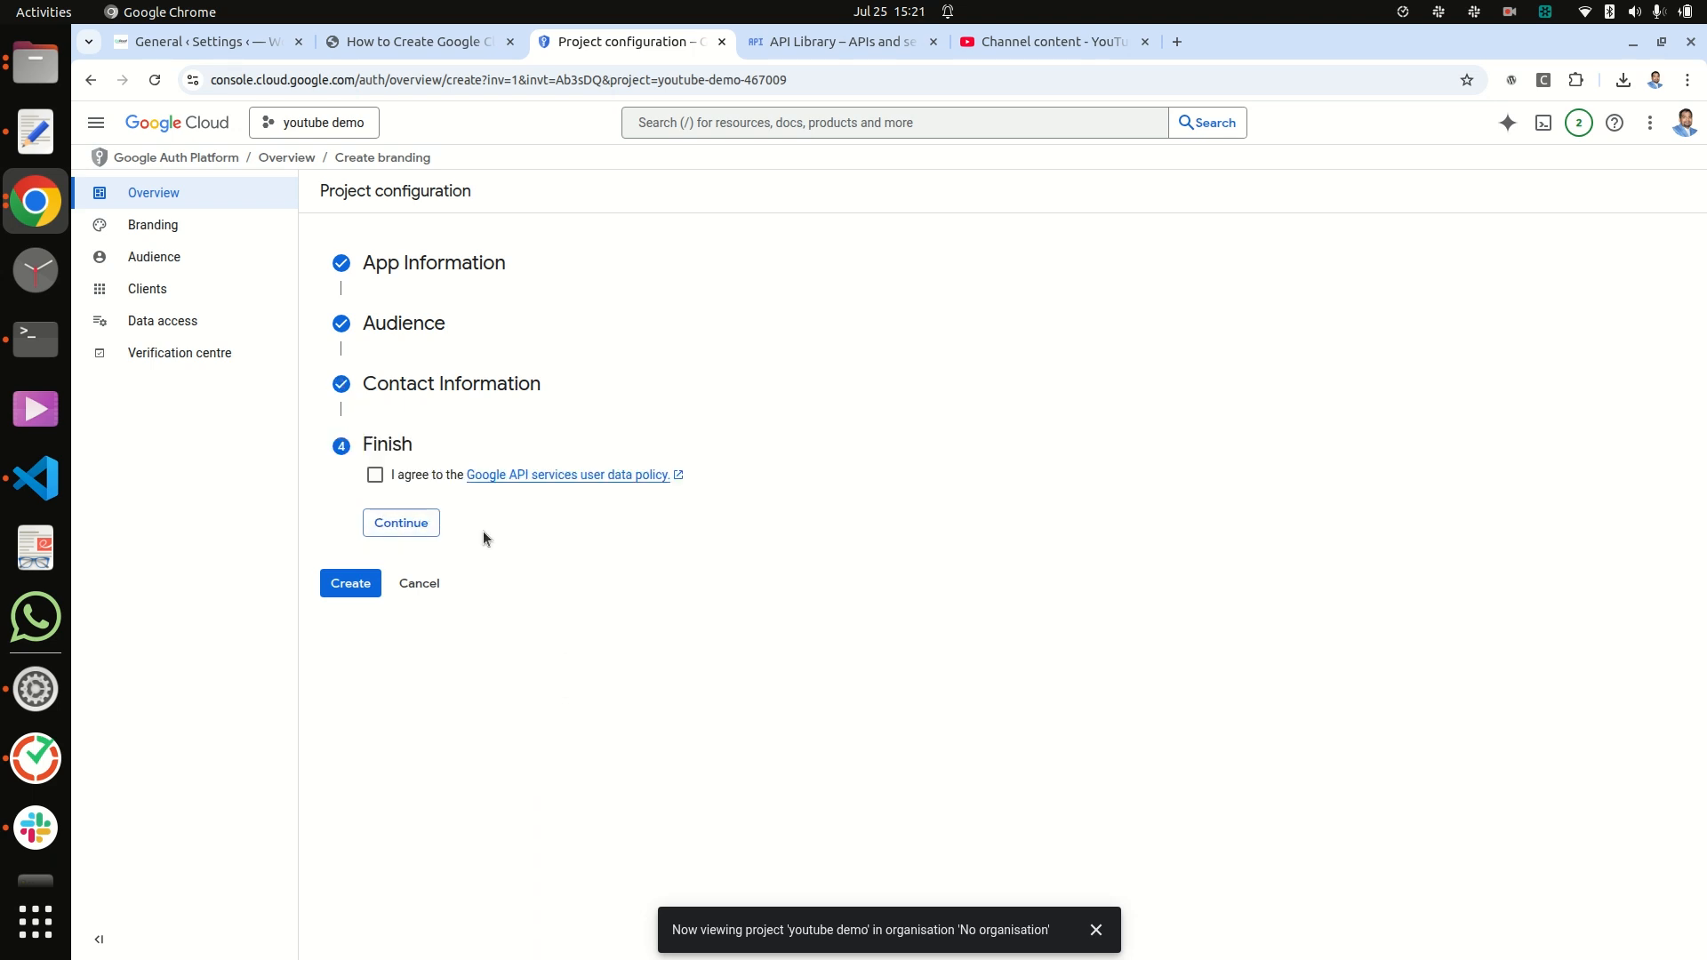
Agree to the Google API services user data policy and create the OAuth configuration.
{"action": "left_click", "coordinate": [374, 474]}
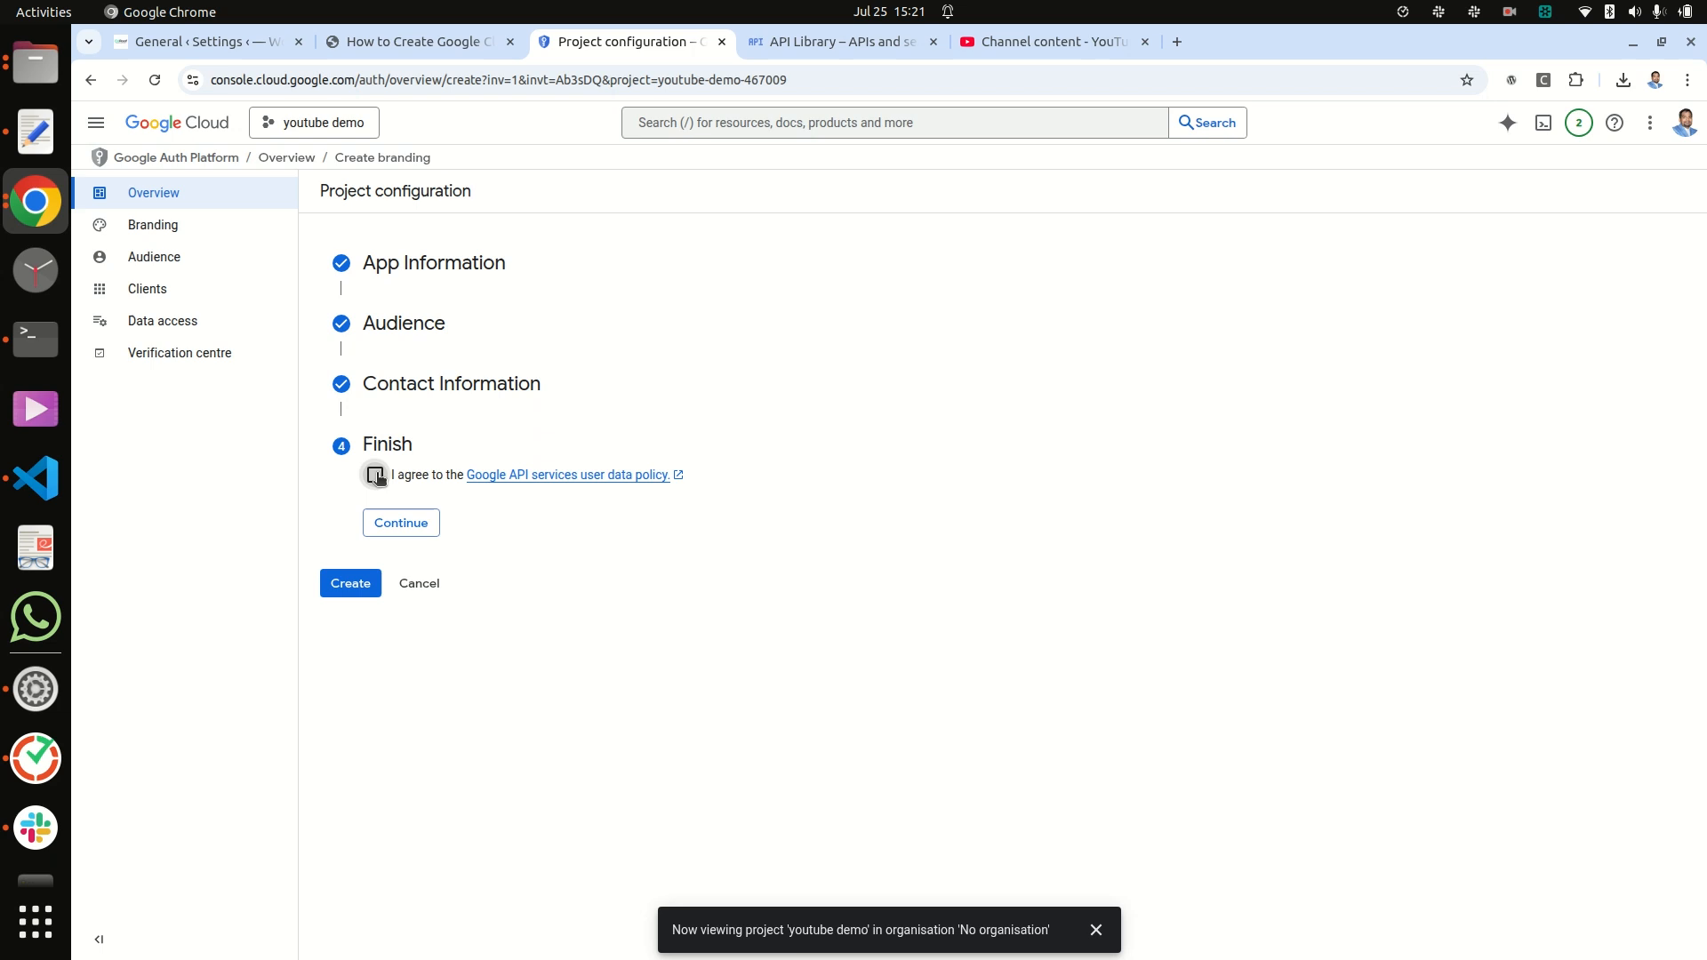
{"action": "left_click", "coordinate": [411, 532]}
{"action": "left_click", "coordinate": [350, 501]}
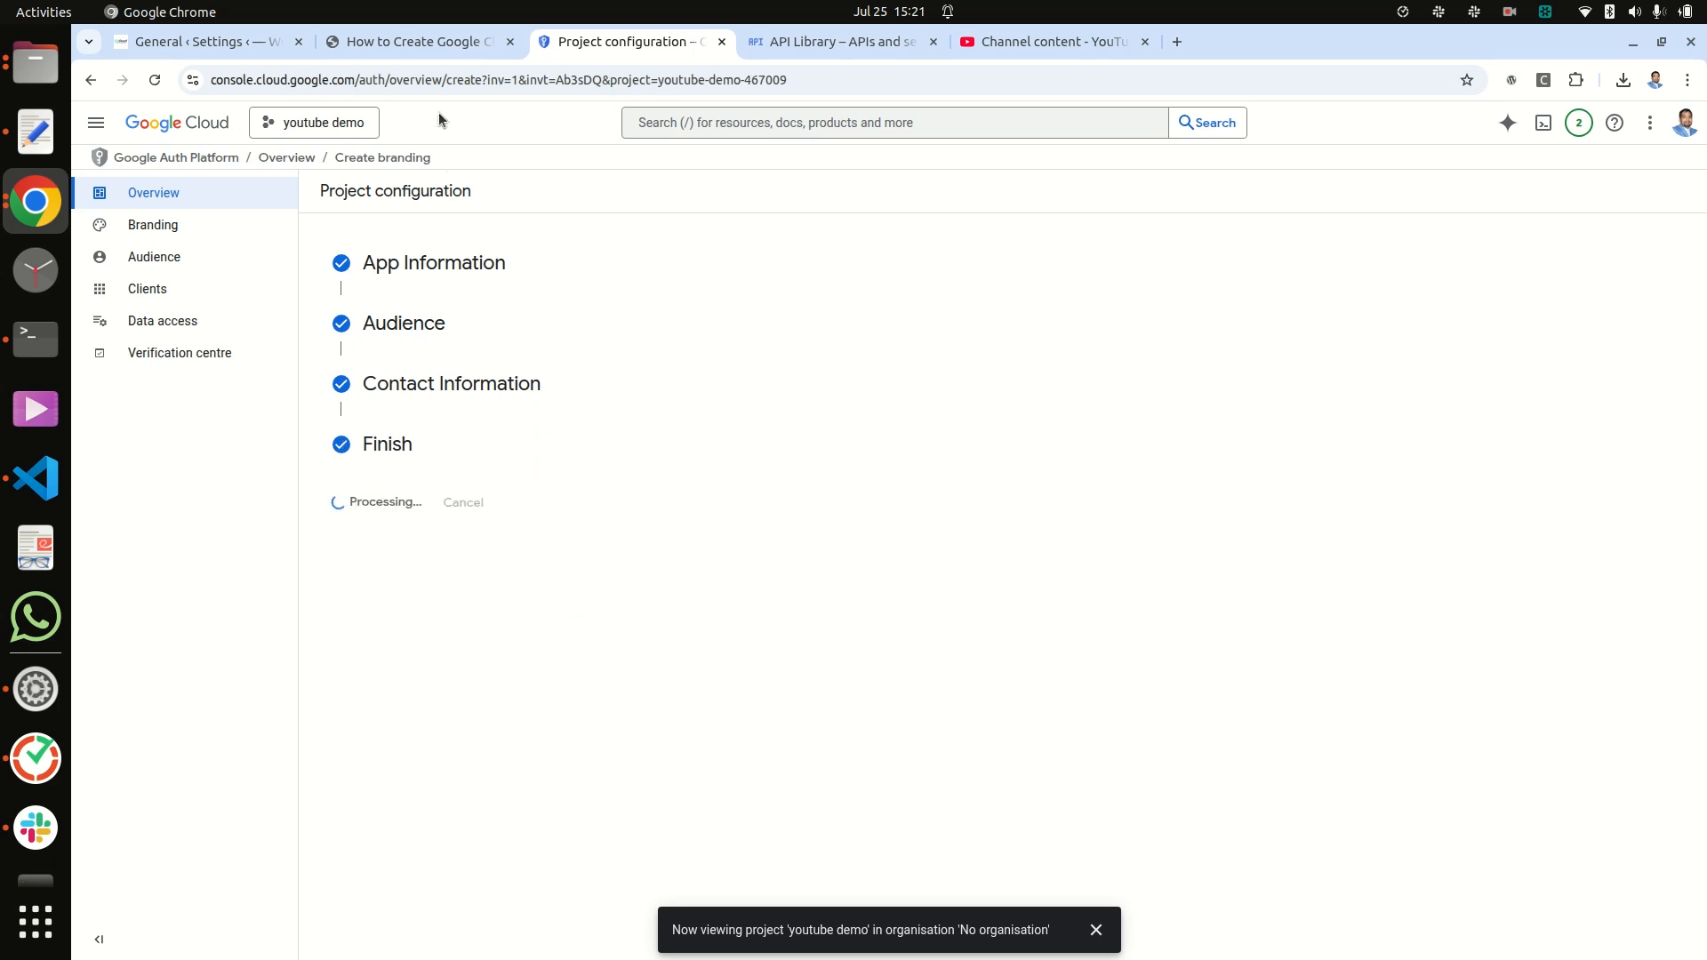
Check the guide's Step 5 and start a new OAuth client with the application type Web application.
{"action": "left_click", "coordinate": [430, 44]}
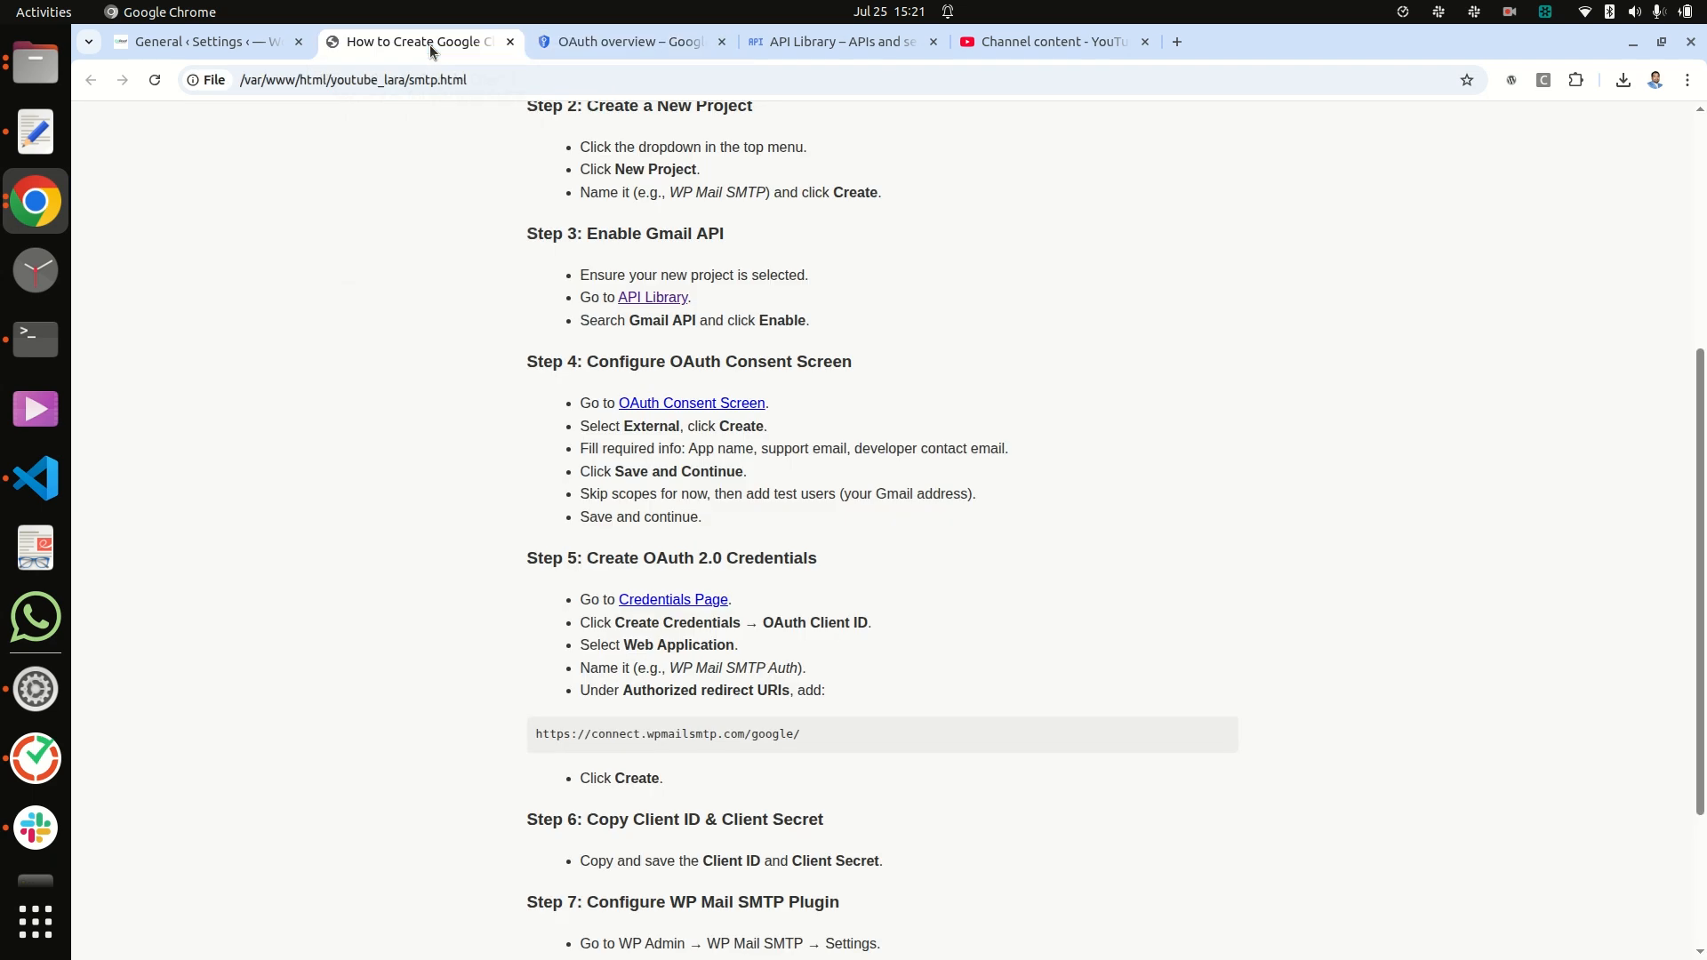
{"action": "scroll", "coordinate": [498, 717], "scroll_direction": "down", "scroll_amount": 2}
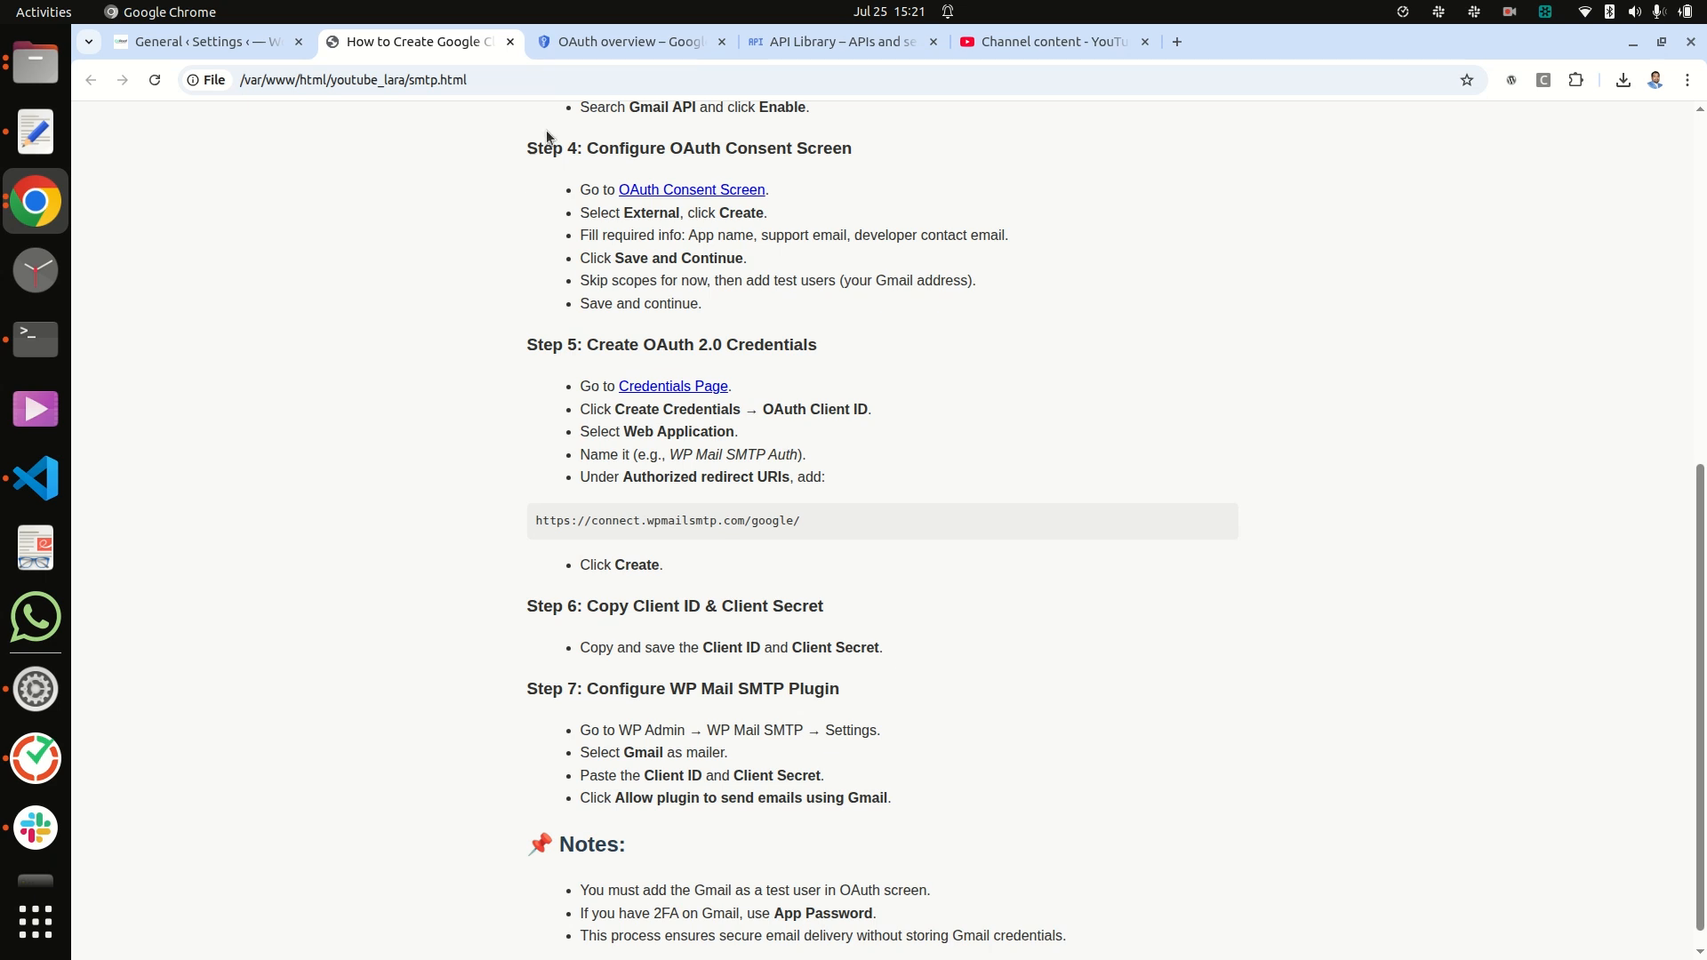
{"action": "left_click", "coordinate": [581, 42]}
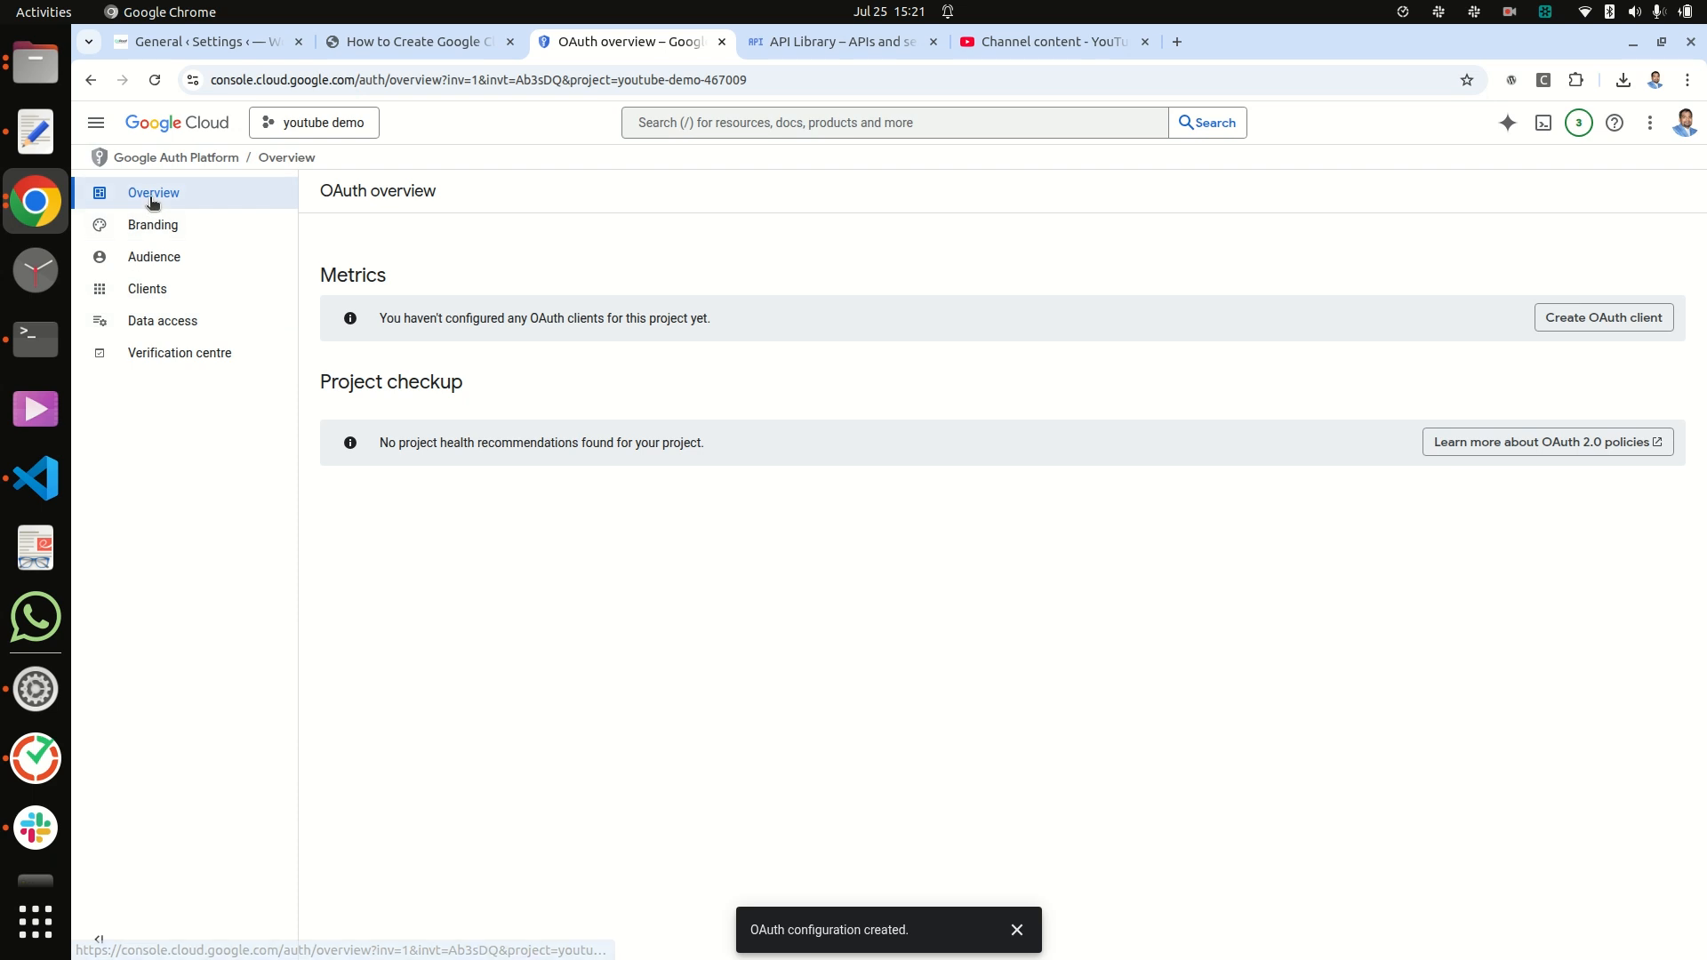
{"action": "left_click", "coordinate": [1624, 321]}
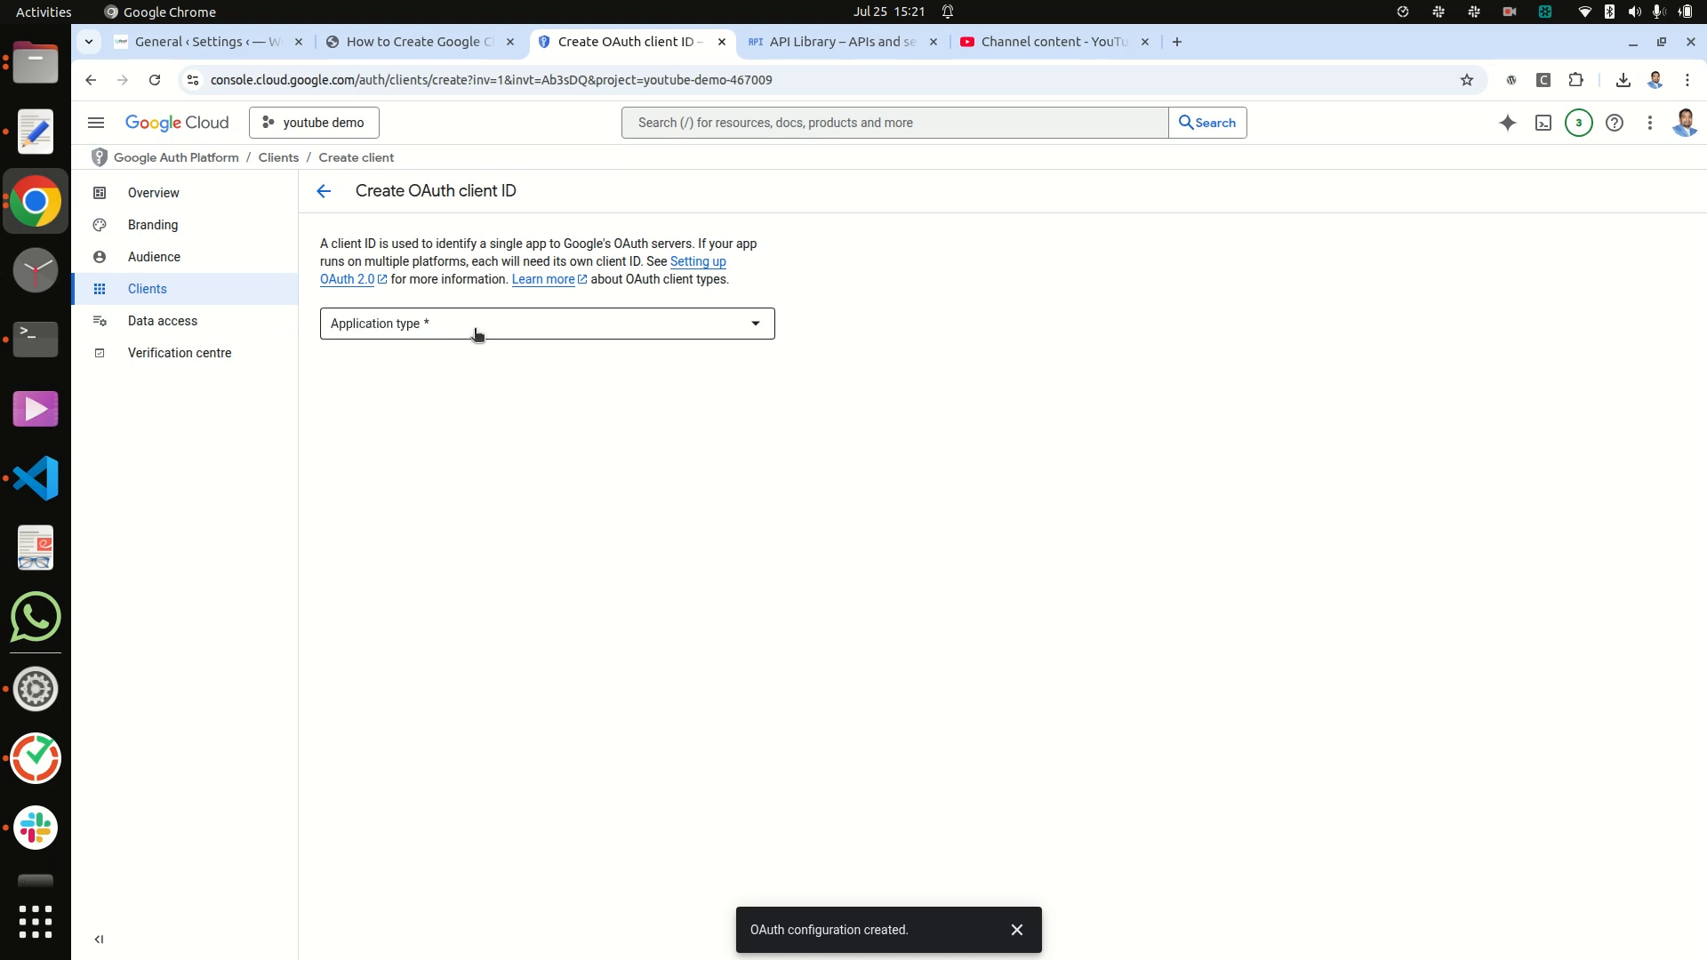
{"action": "left_click", "coordinate": [473, 333]}
{"action": "left_click", "coordinate": [438, 339]}
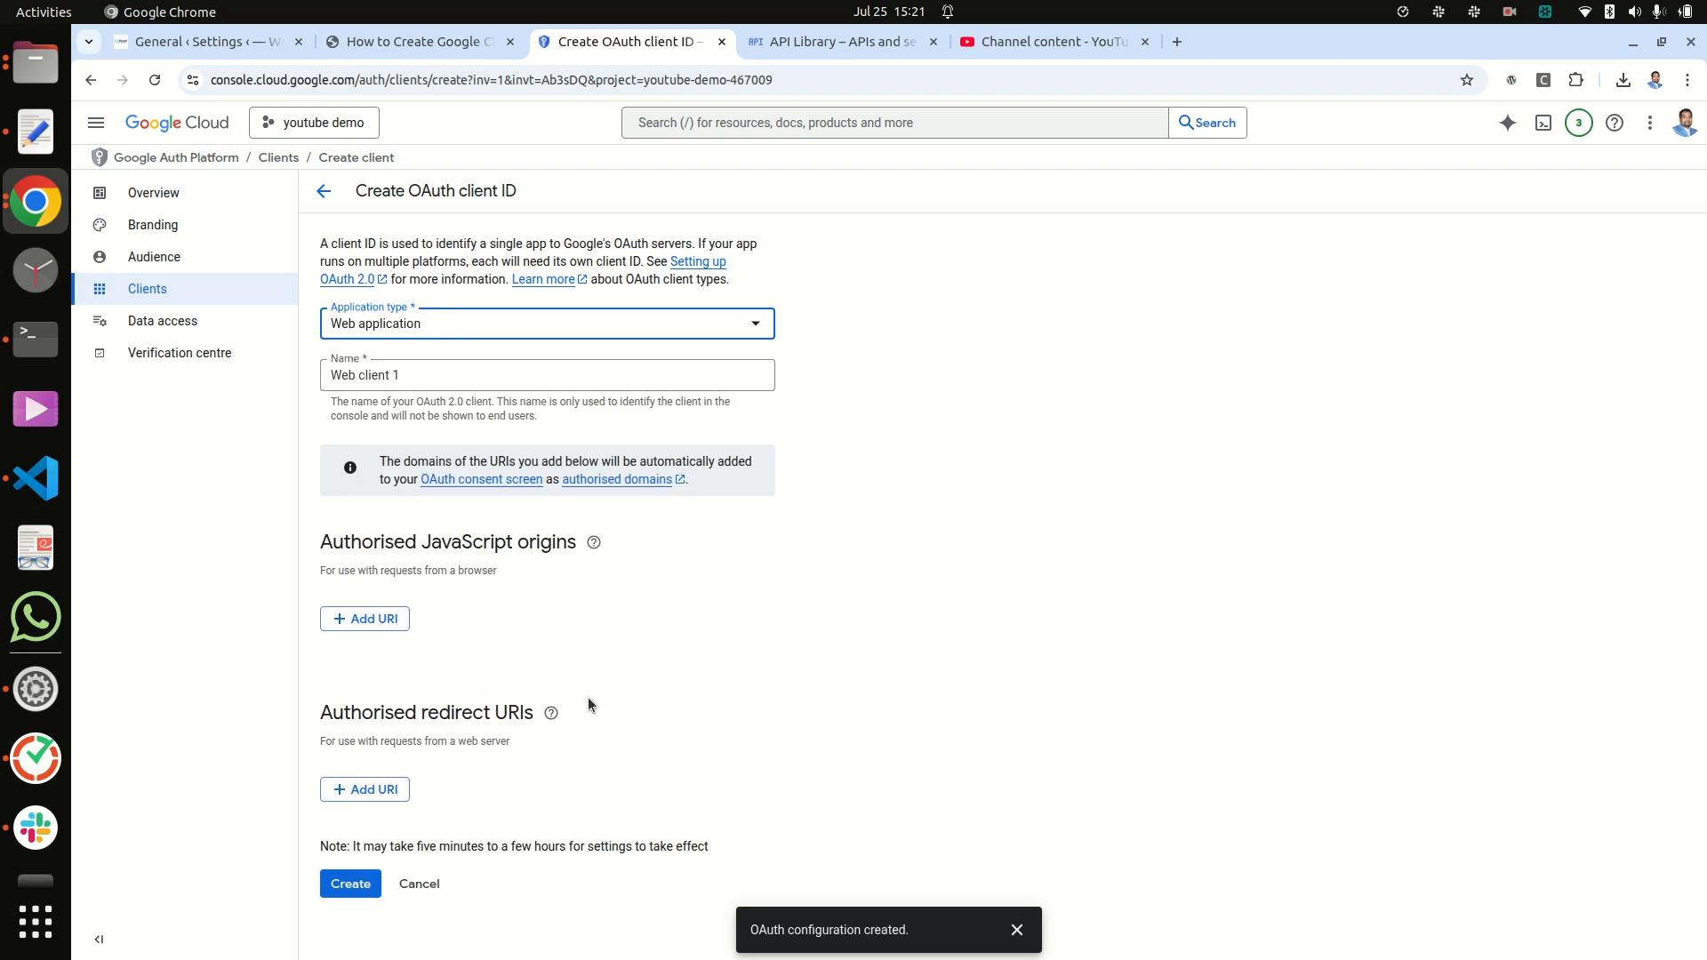
{"action": "left_click", "coordinate": [392, 790]}
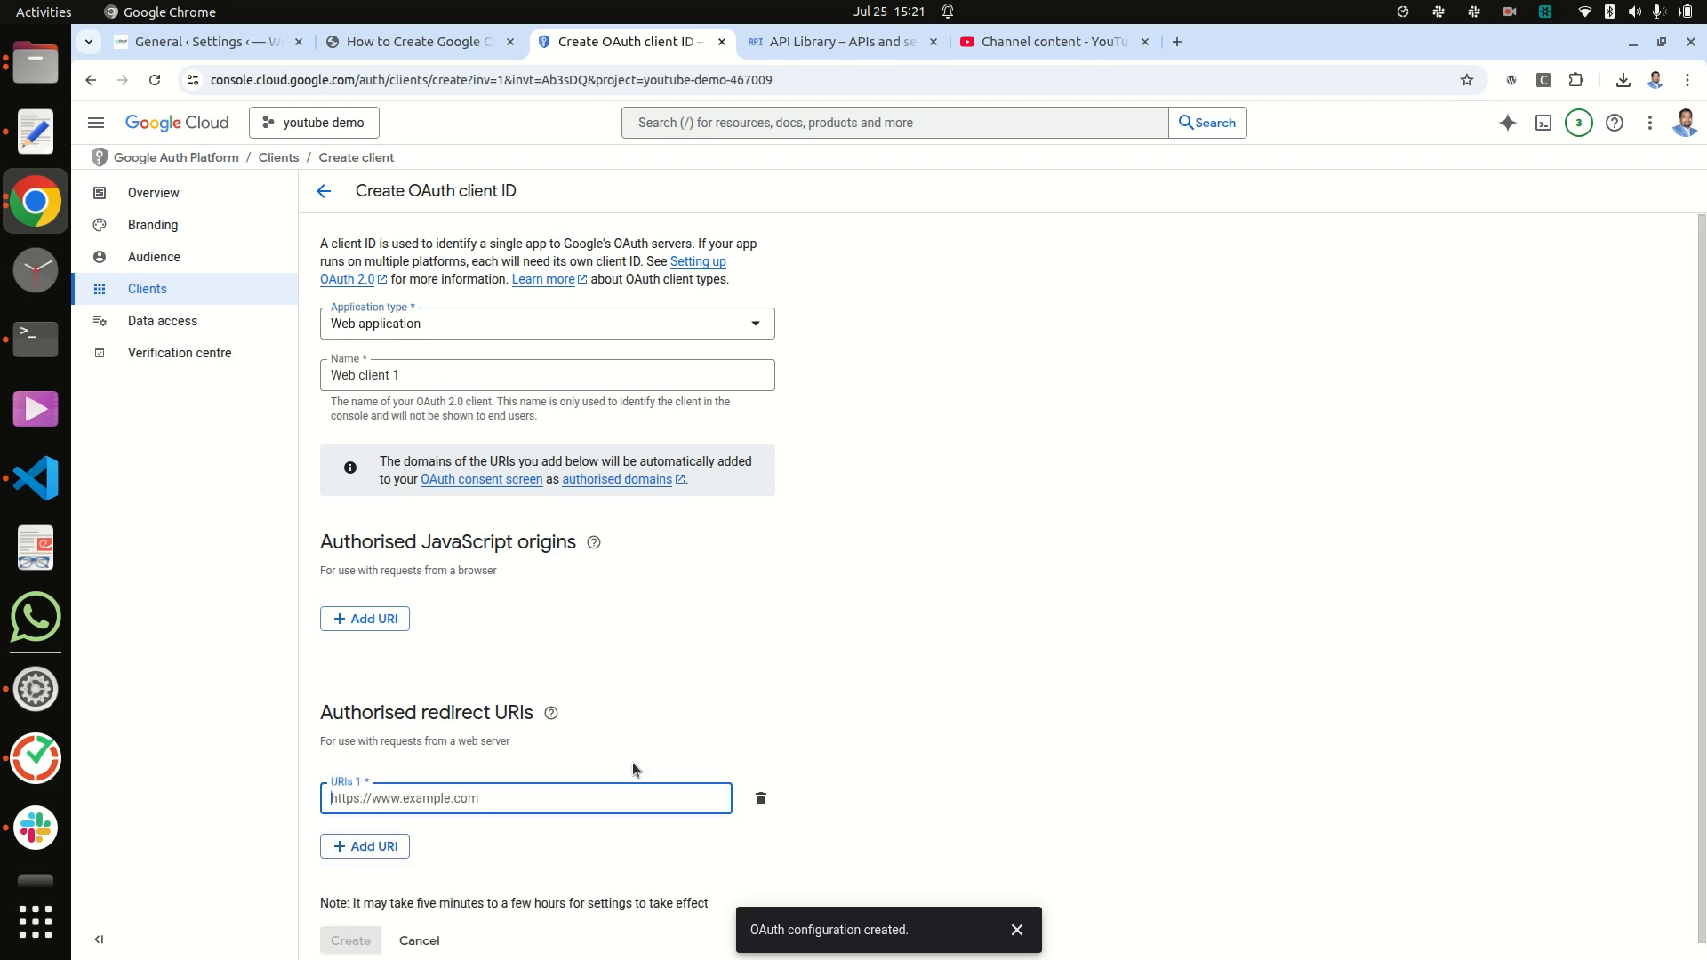
{"action": "left_click", "coordinate": [806, 50]}
{"action": "left_click", "coordinate": [430, 44]}
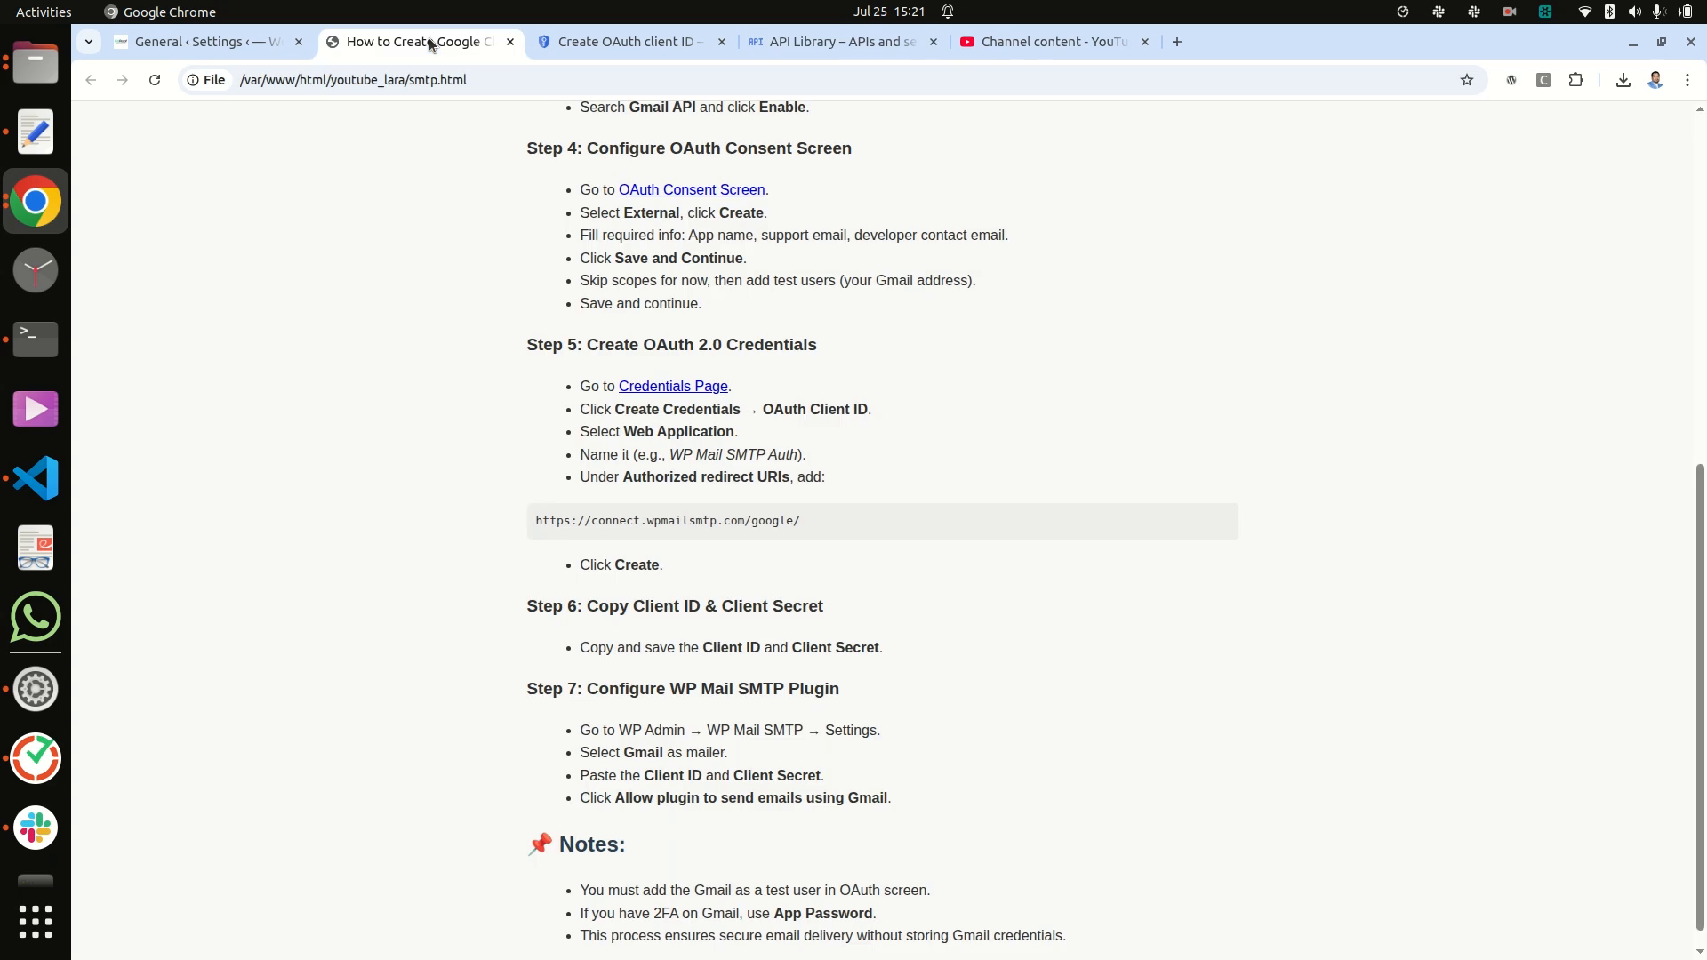
{"action": "left_click", "coordinate": [185, 41]}
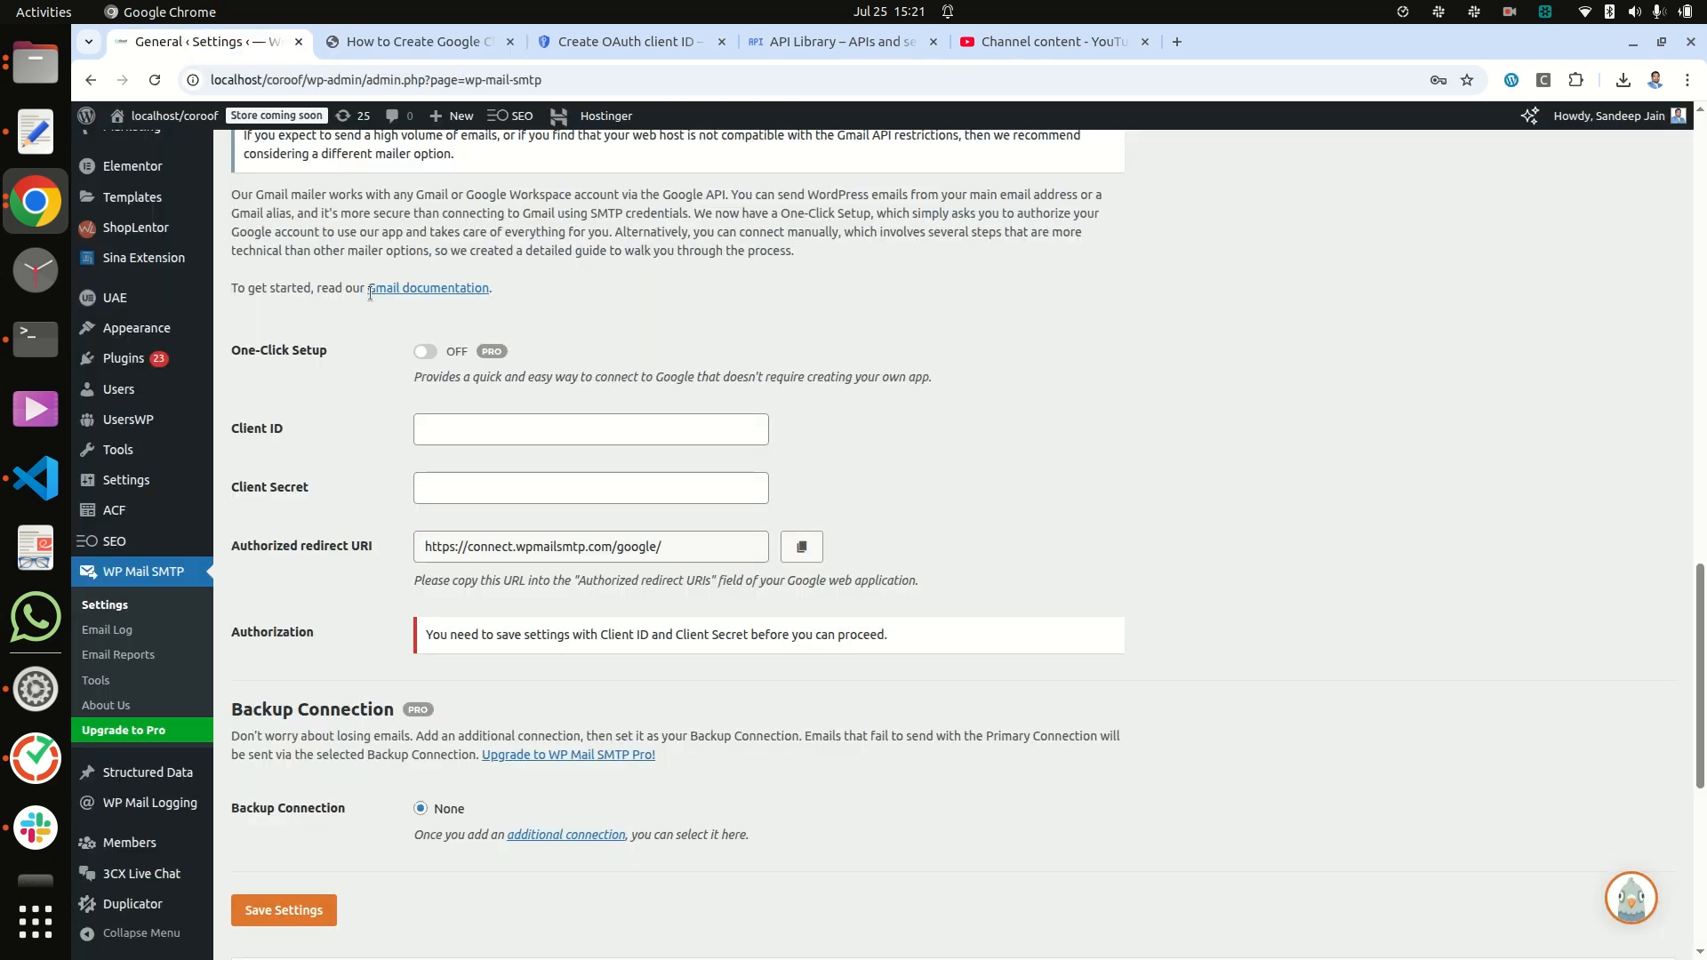
{"action": "left_click", "coordinate": [802, 549]}
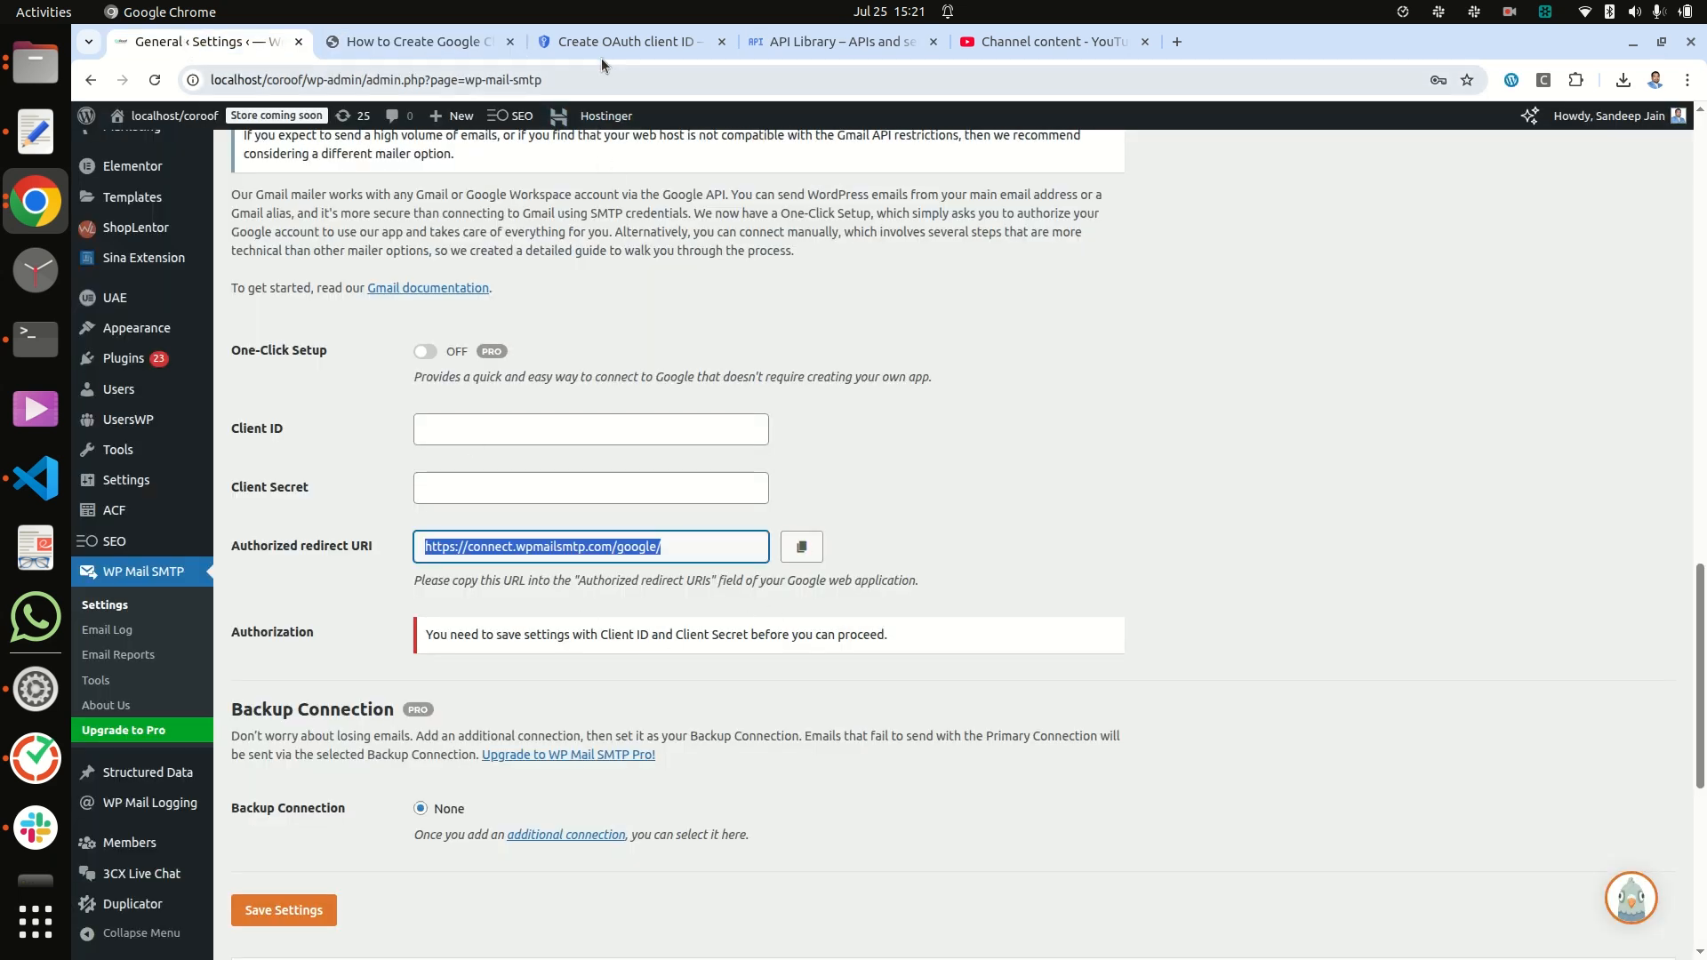
{"action": "left_click", "coordinate": [608, 44]}
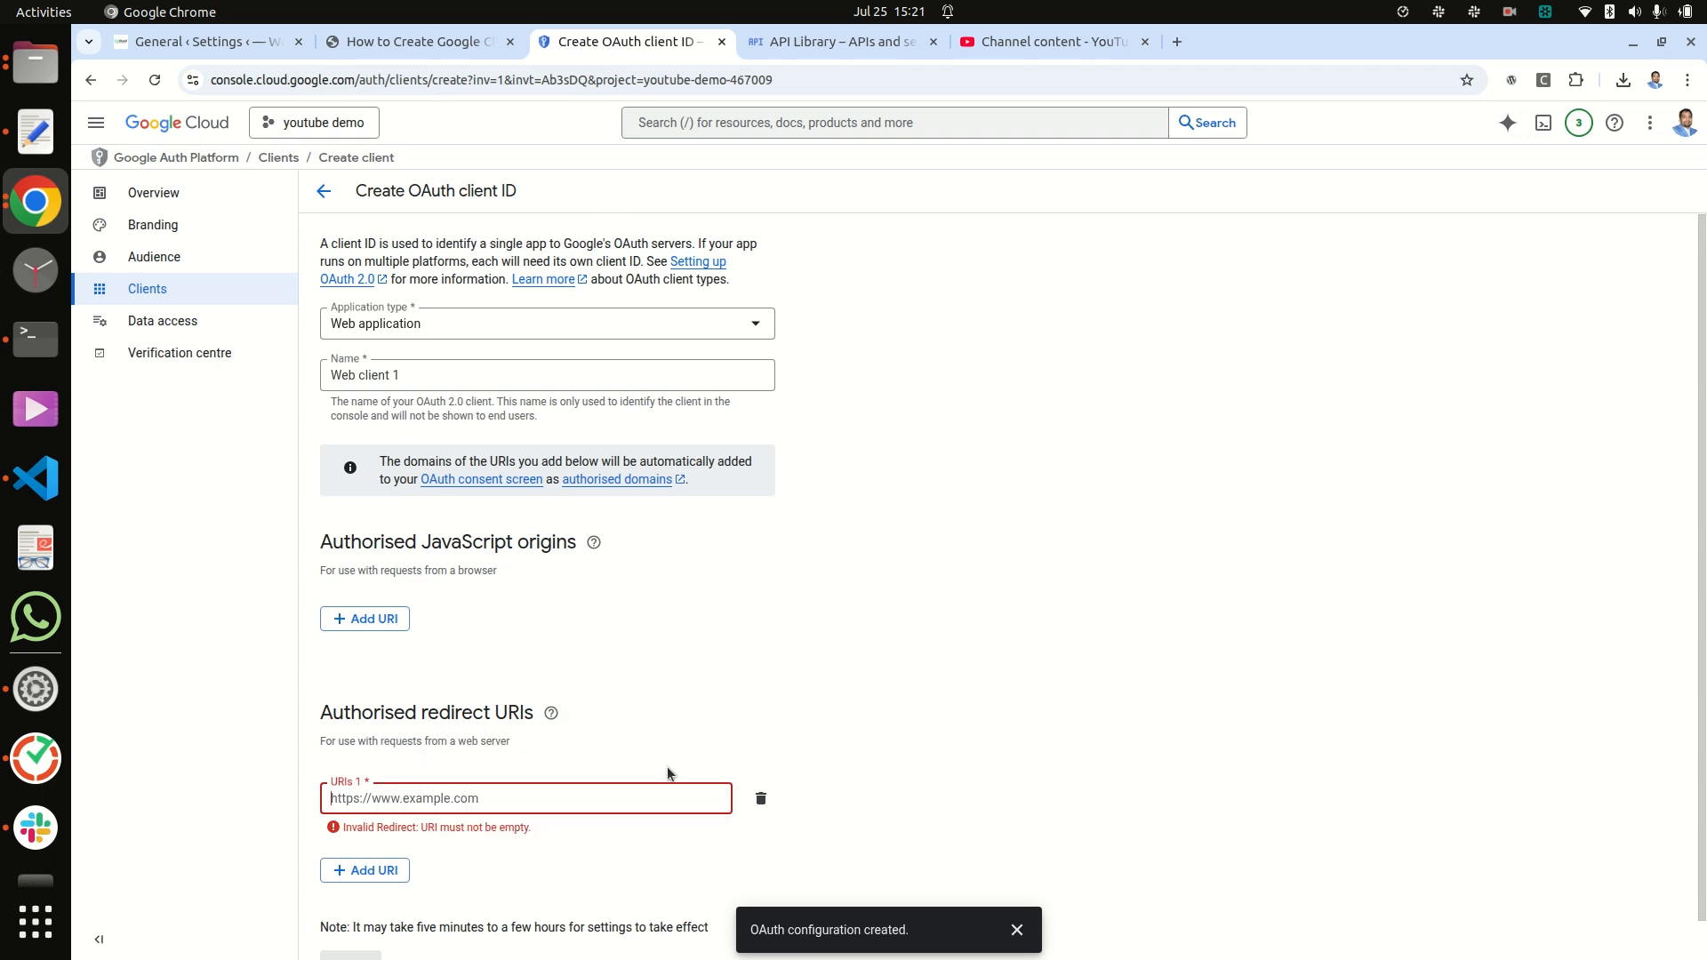
{"action": "key", "text": "ctrl+v"}
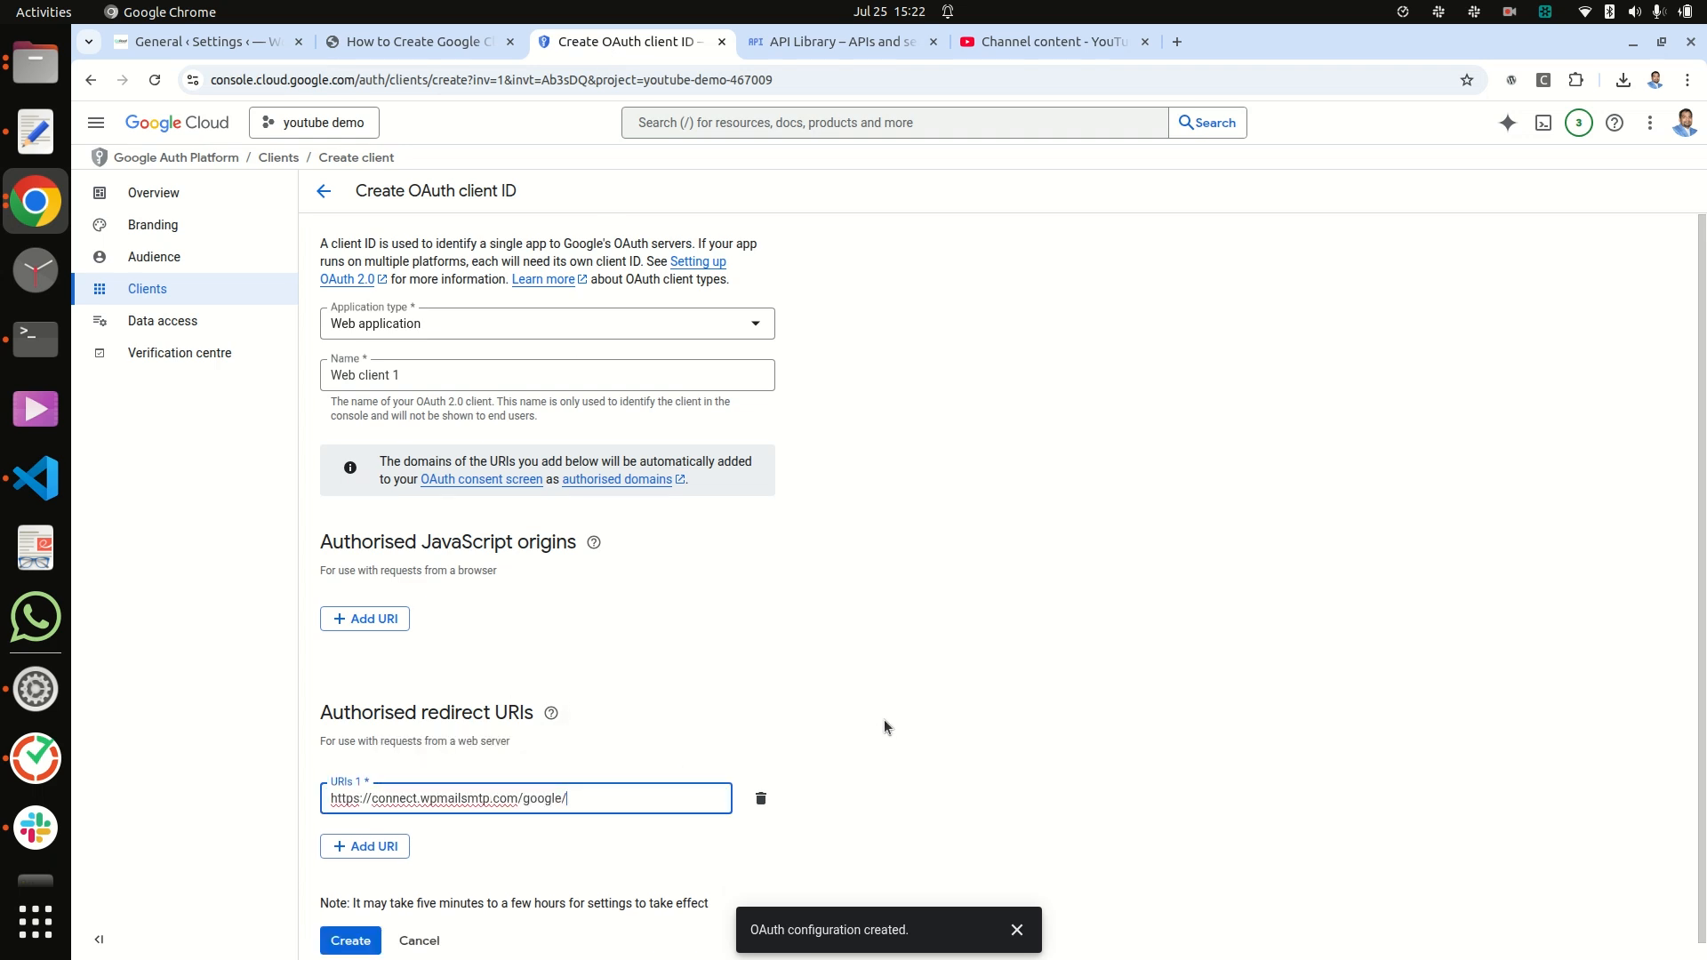
{"action": "left_click", "coordinate": [356, 928]}
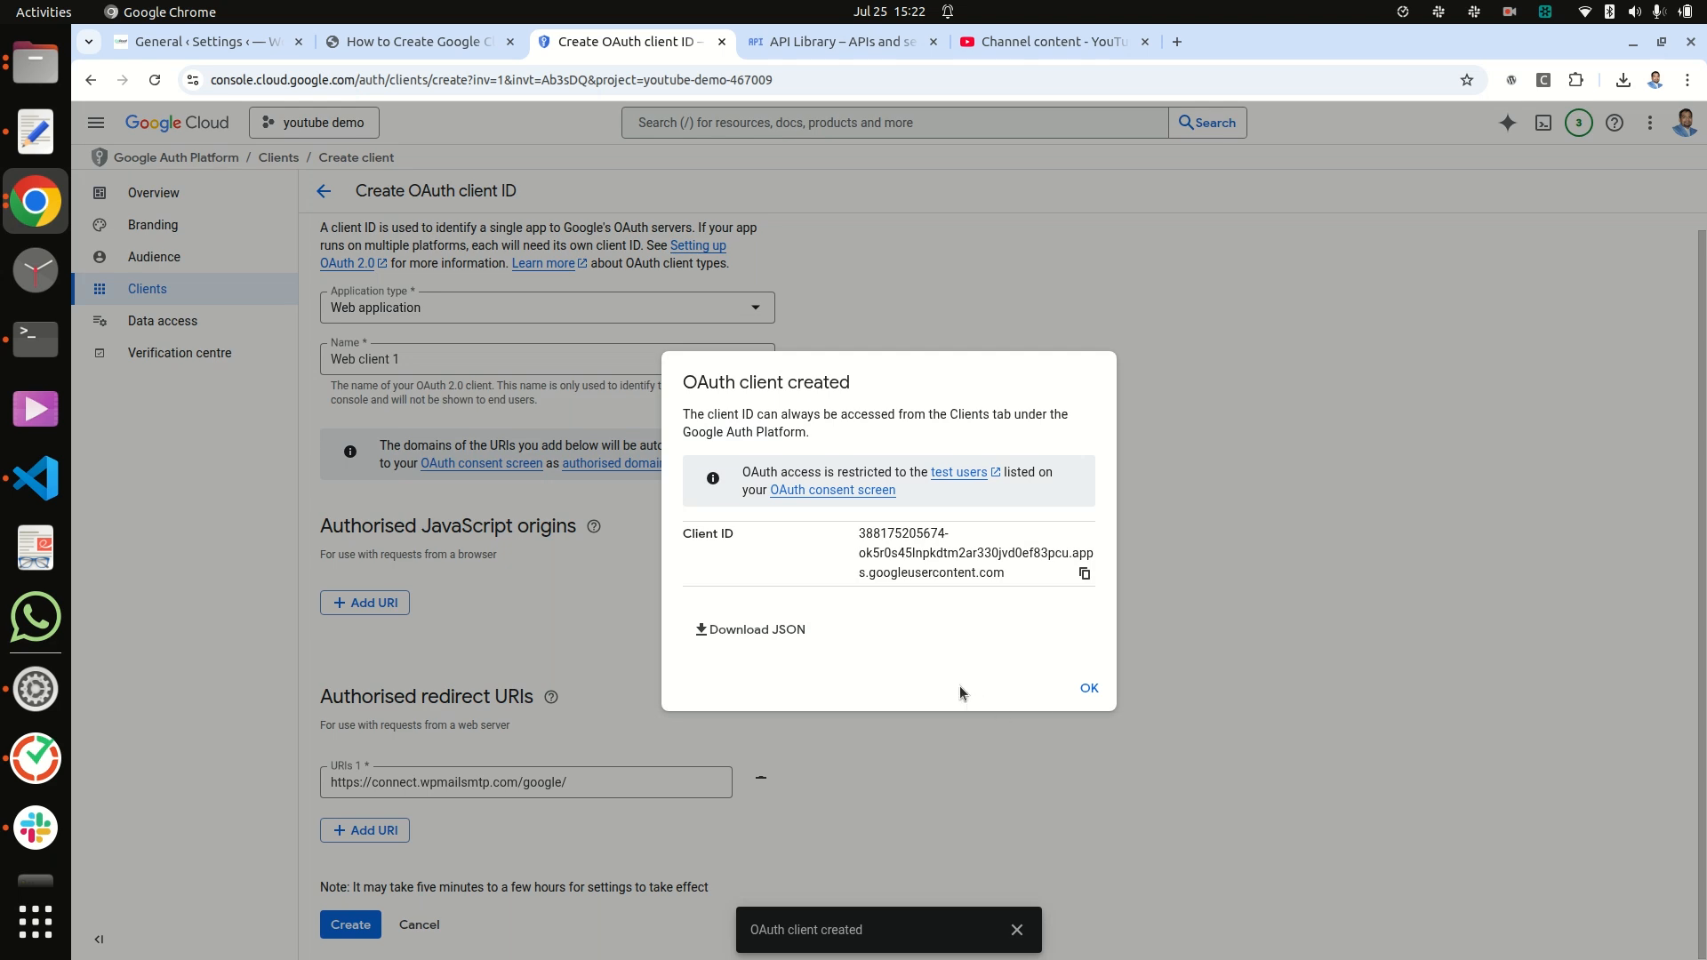
{"action": "left_click", "coordinate": [1090, 690]}
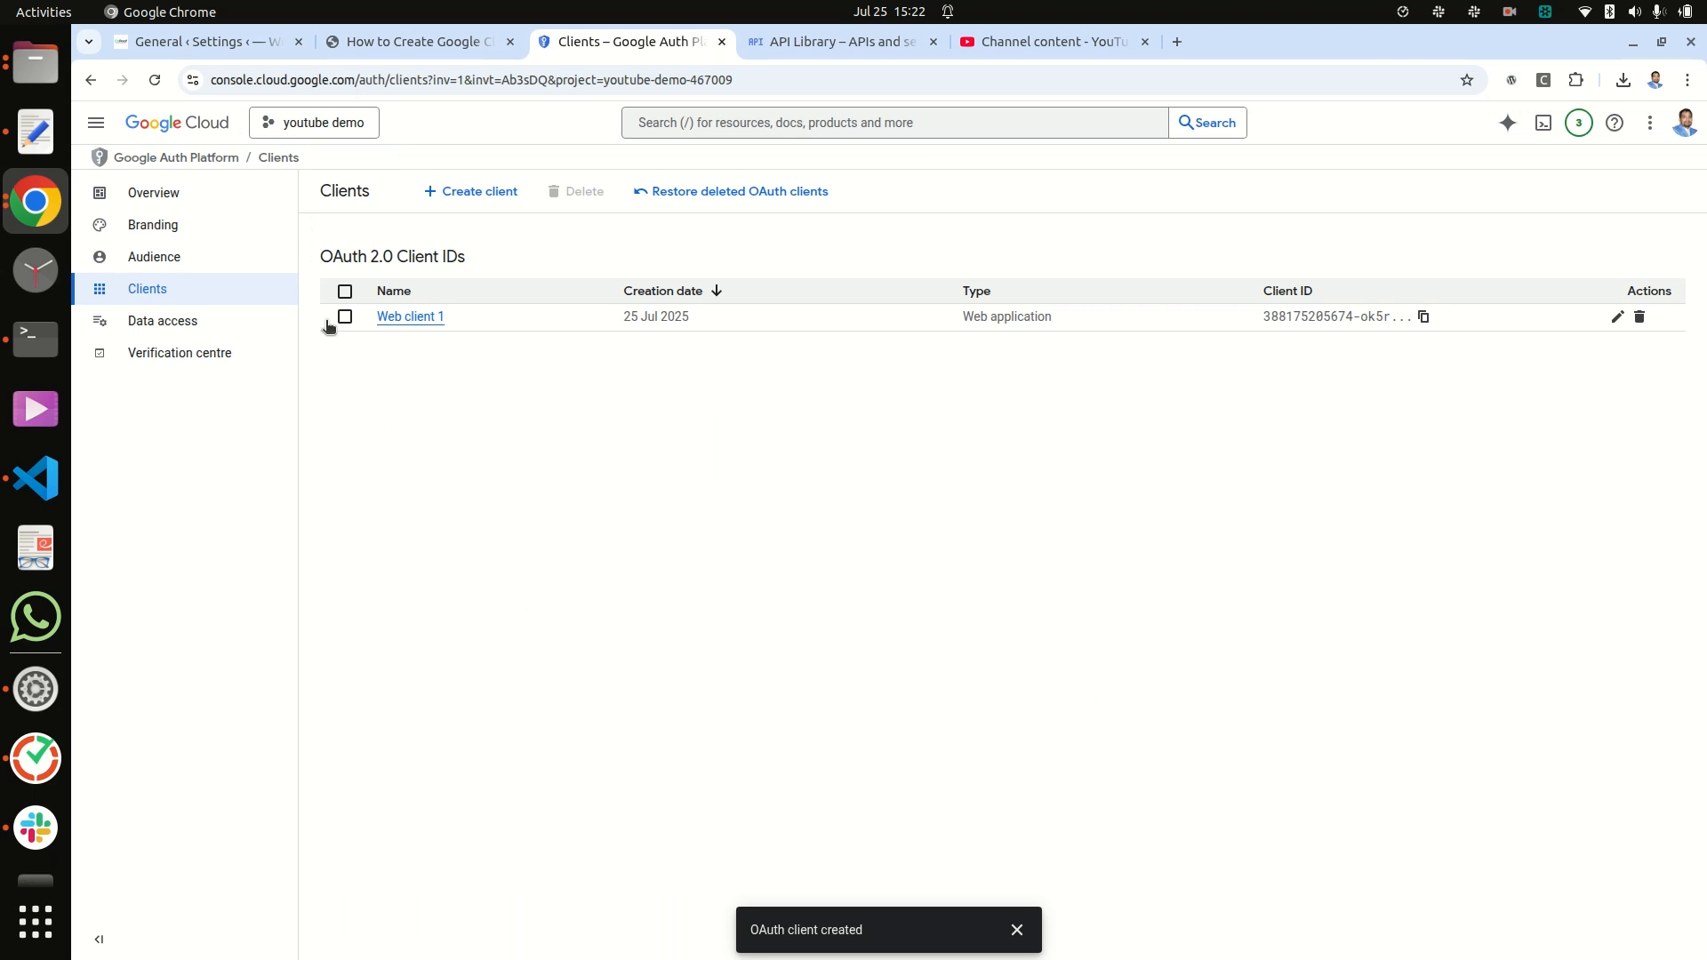
Publish the app from the OAuth Audience settings, moving its publishing status to production.
{"action": "left_click", "coordinate": [167, 257]}
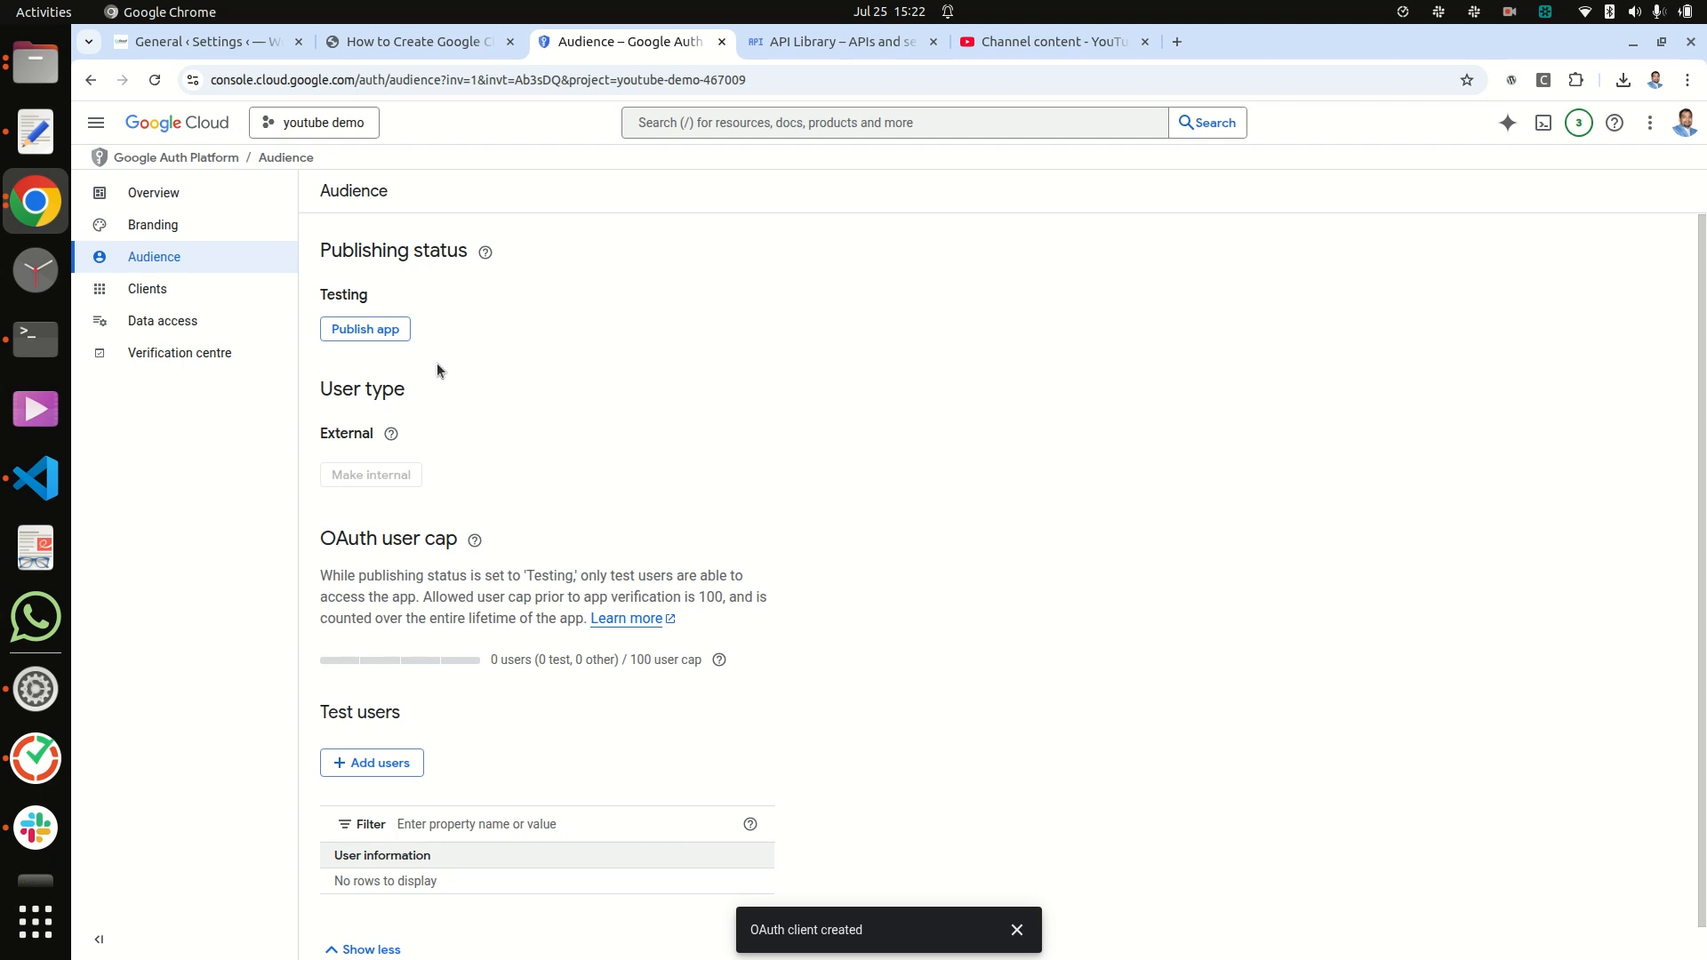
{"action": "left_click", "coordinate": [391, 330]}
{"action": "left_click", "coordinate": [1097, 615]}
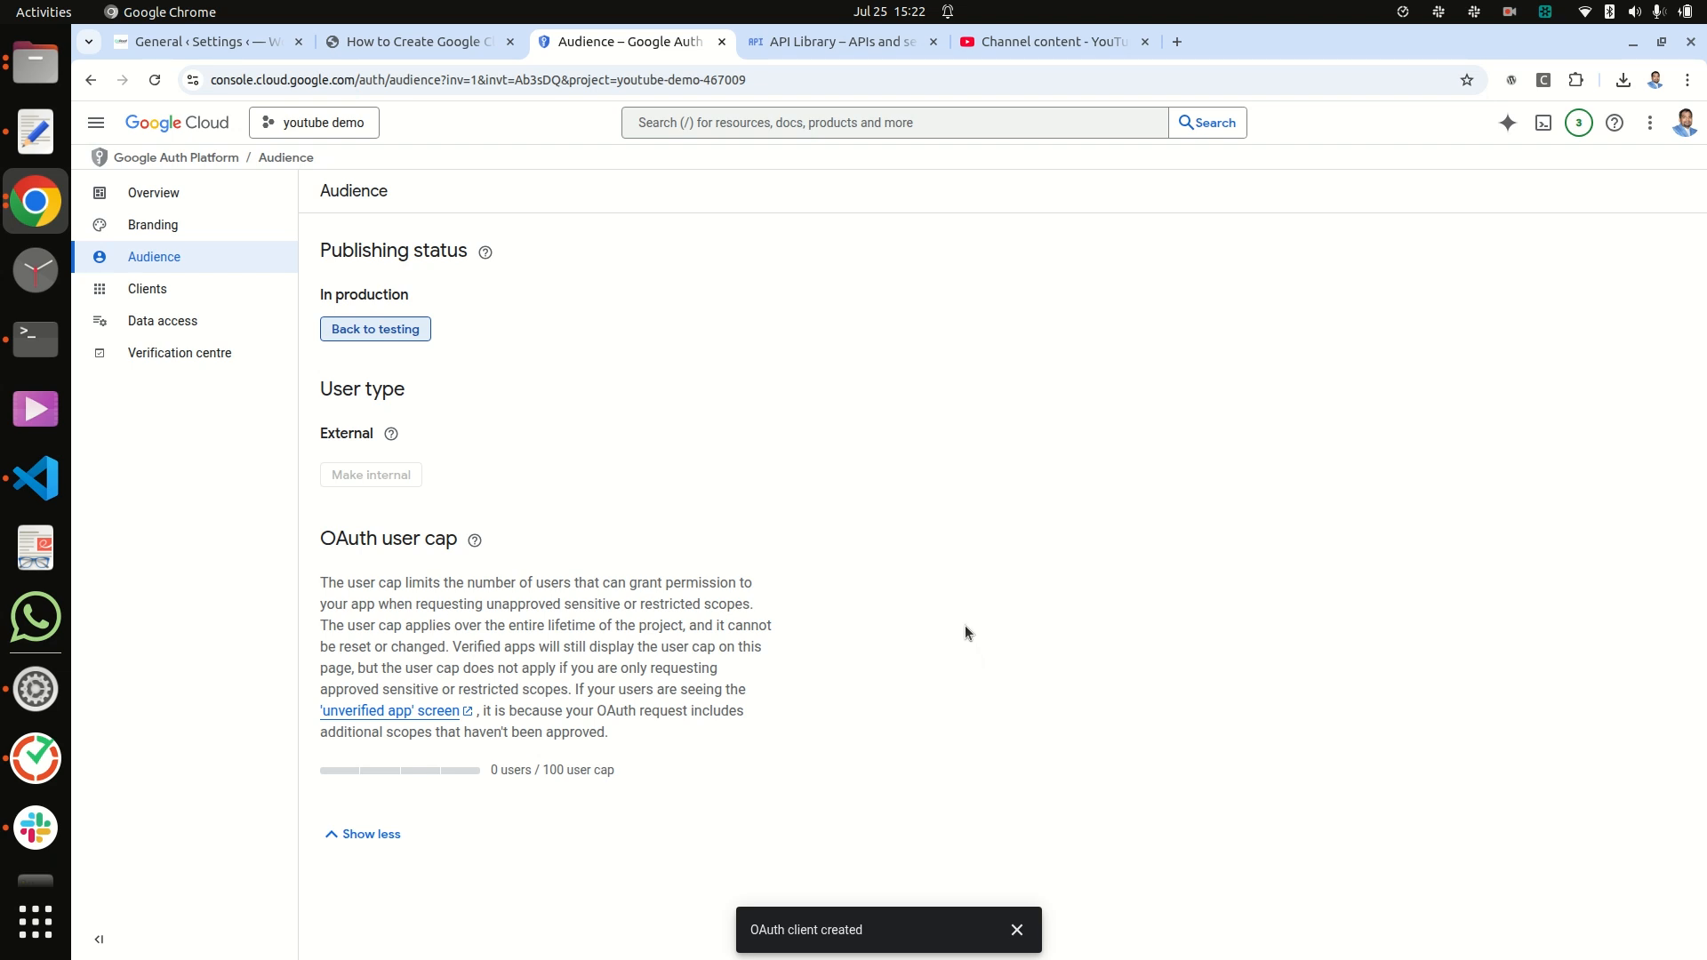
Open Web client 1 in the OAuth clients list and copy its Client ID into the Client ID field of the WP Mail SMTP settings.
{"action": "left_click", "coordinate": [163, 295]}
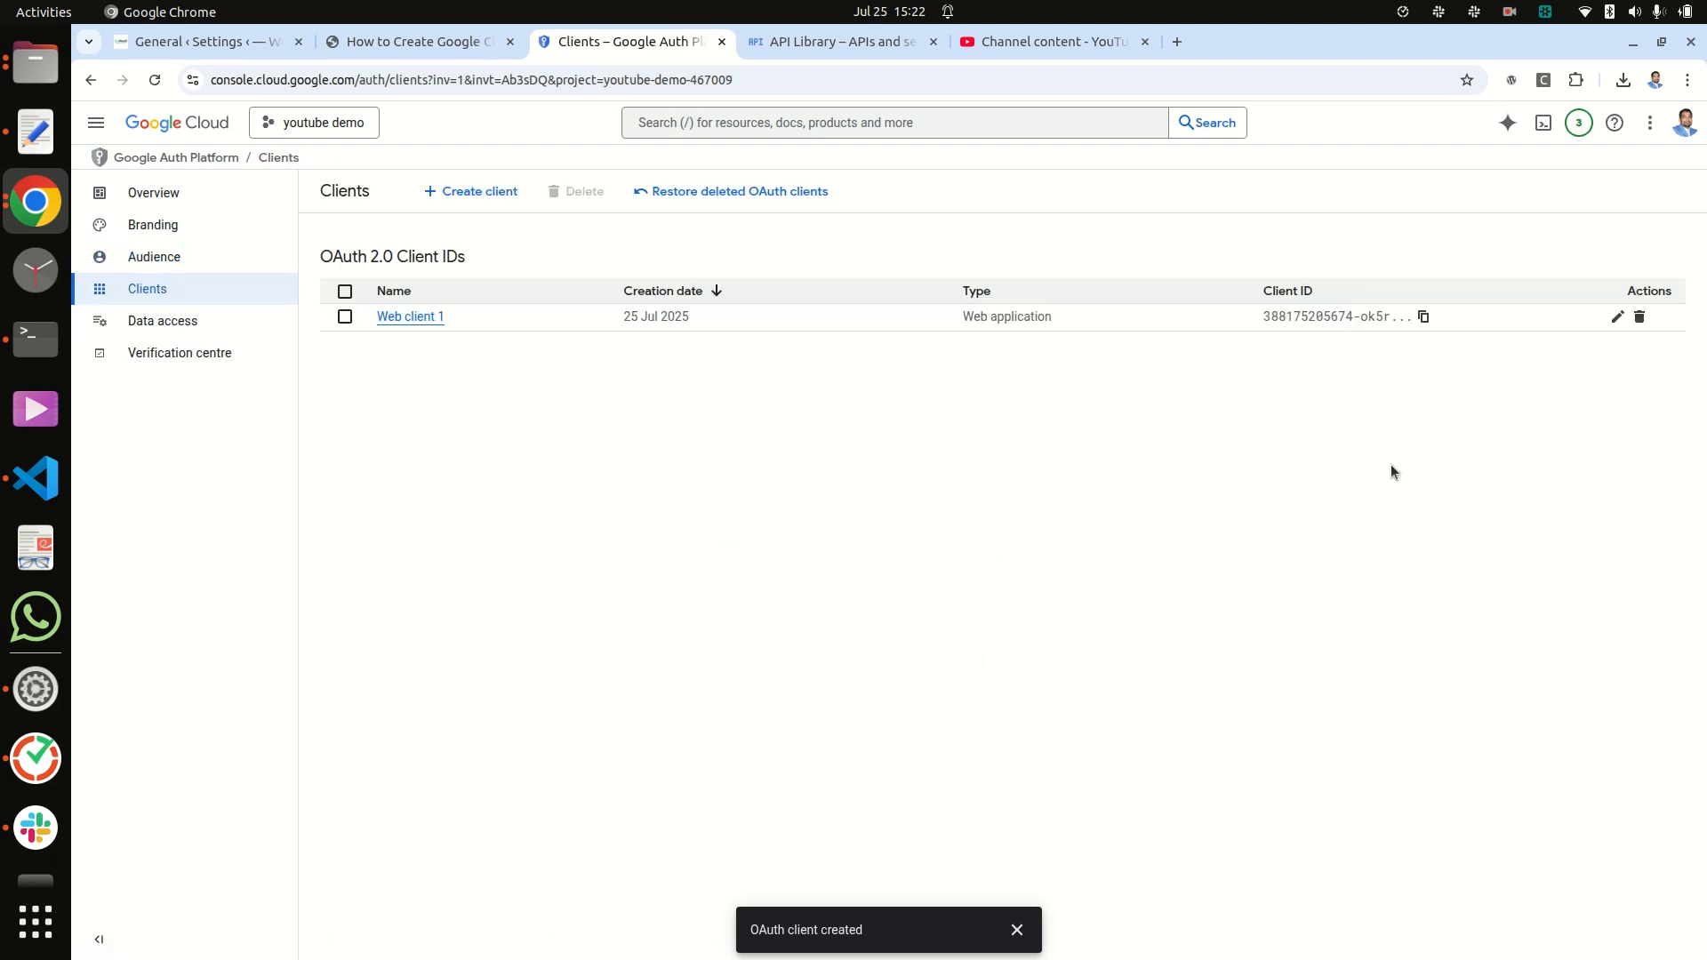
{"action": "left_click", "coordinate": [1615, 317]}
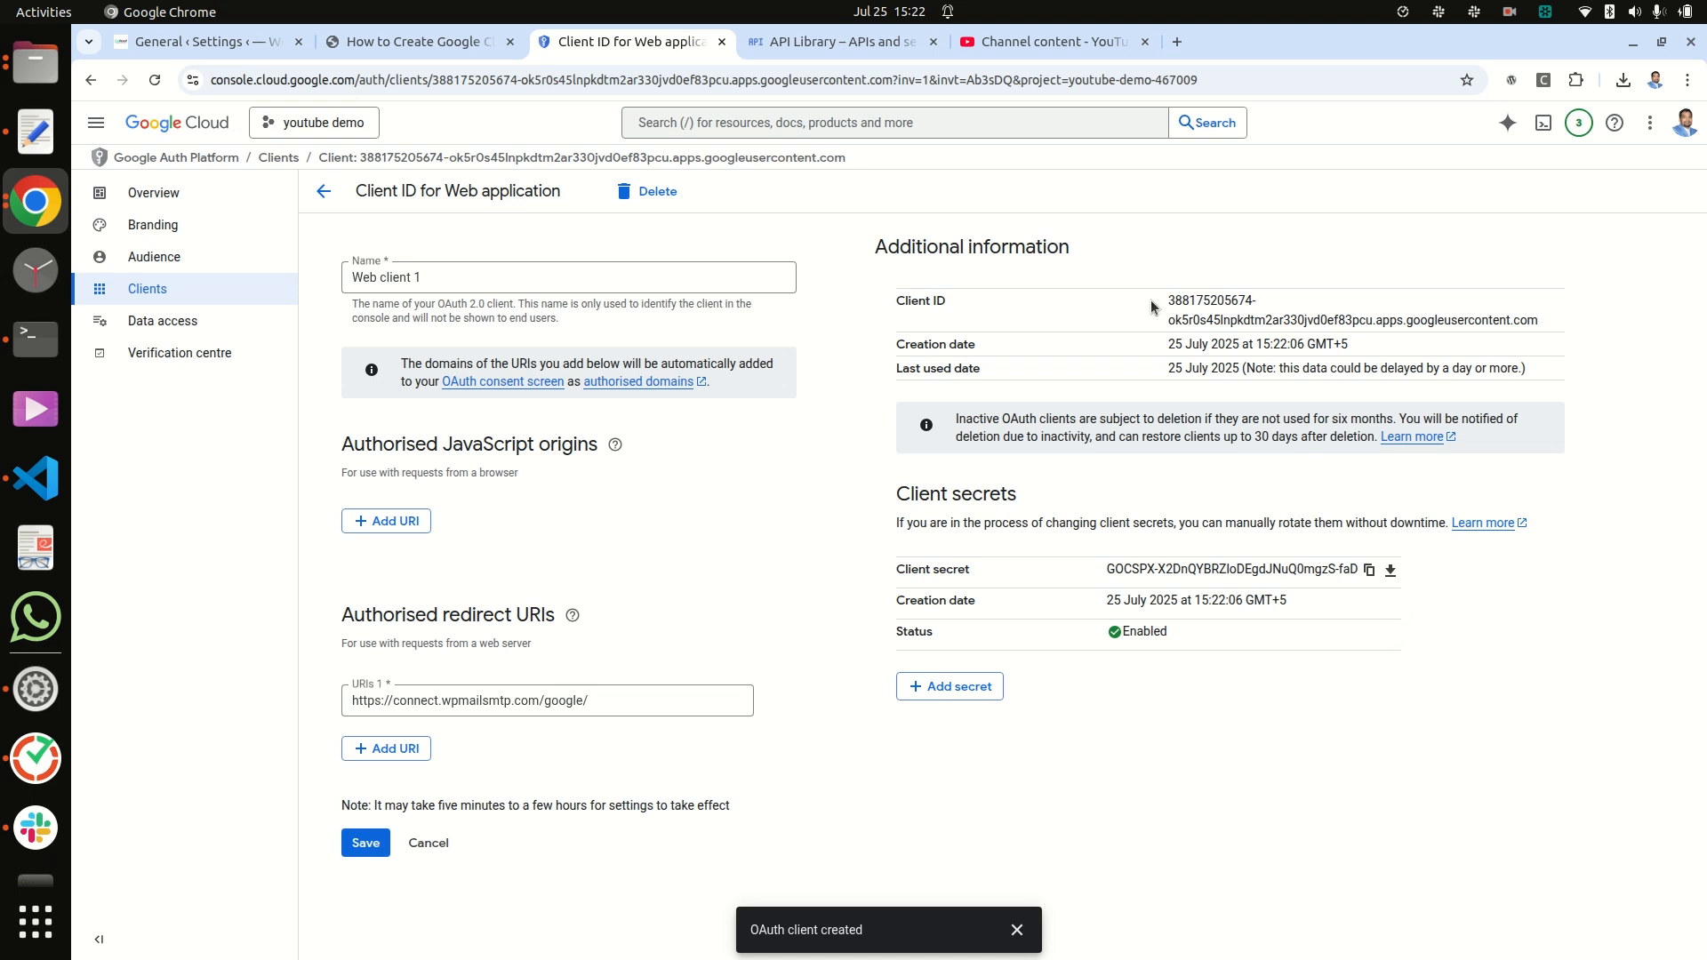
{"action": "left_click_drag", "start_coordinate": [1170, 302], "coordinate": [1554, 326]}
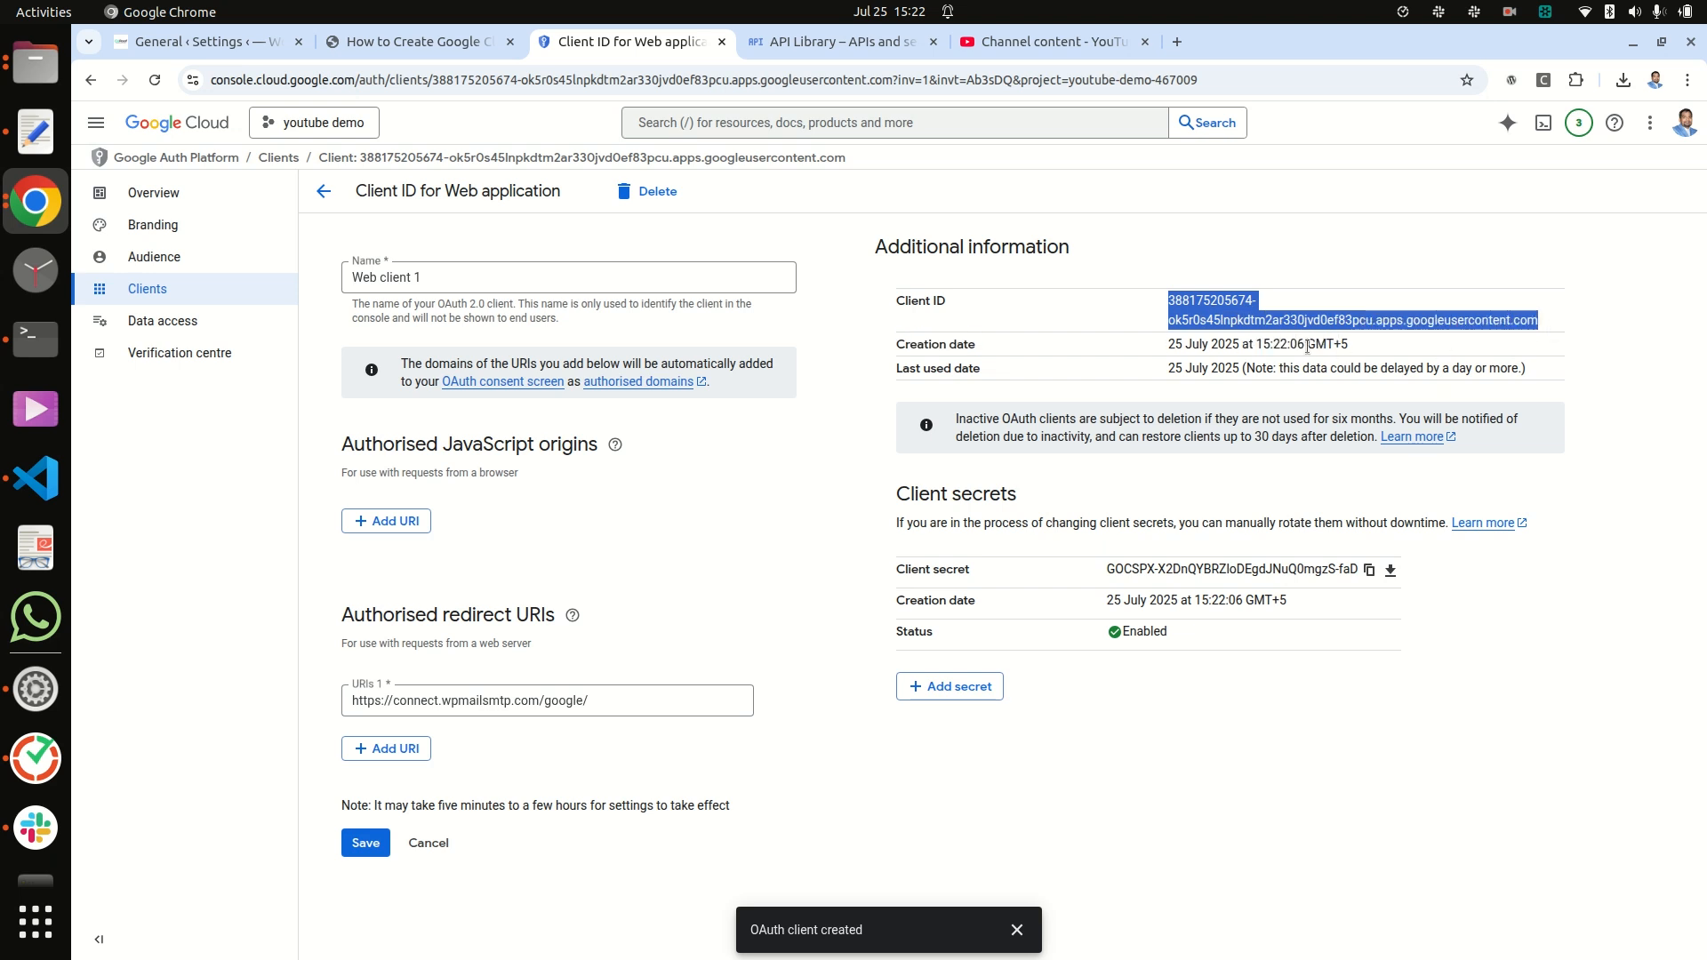
{"action": "right_click", "coordinate": [1235, 305]}
{"action": "left_click", "coordinate": [846, 335]}
{"action": "left_click", "coordinate": [178, 41]}
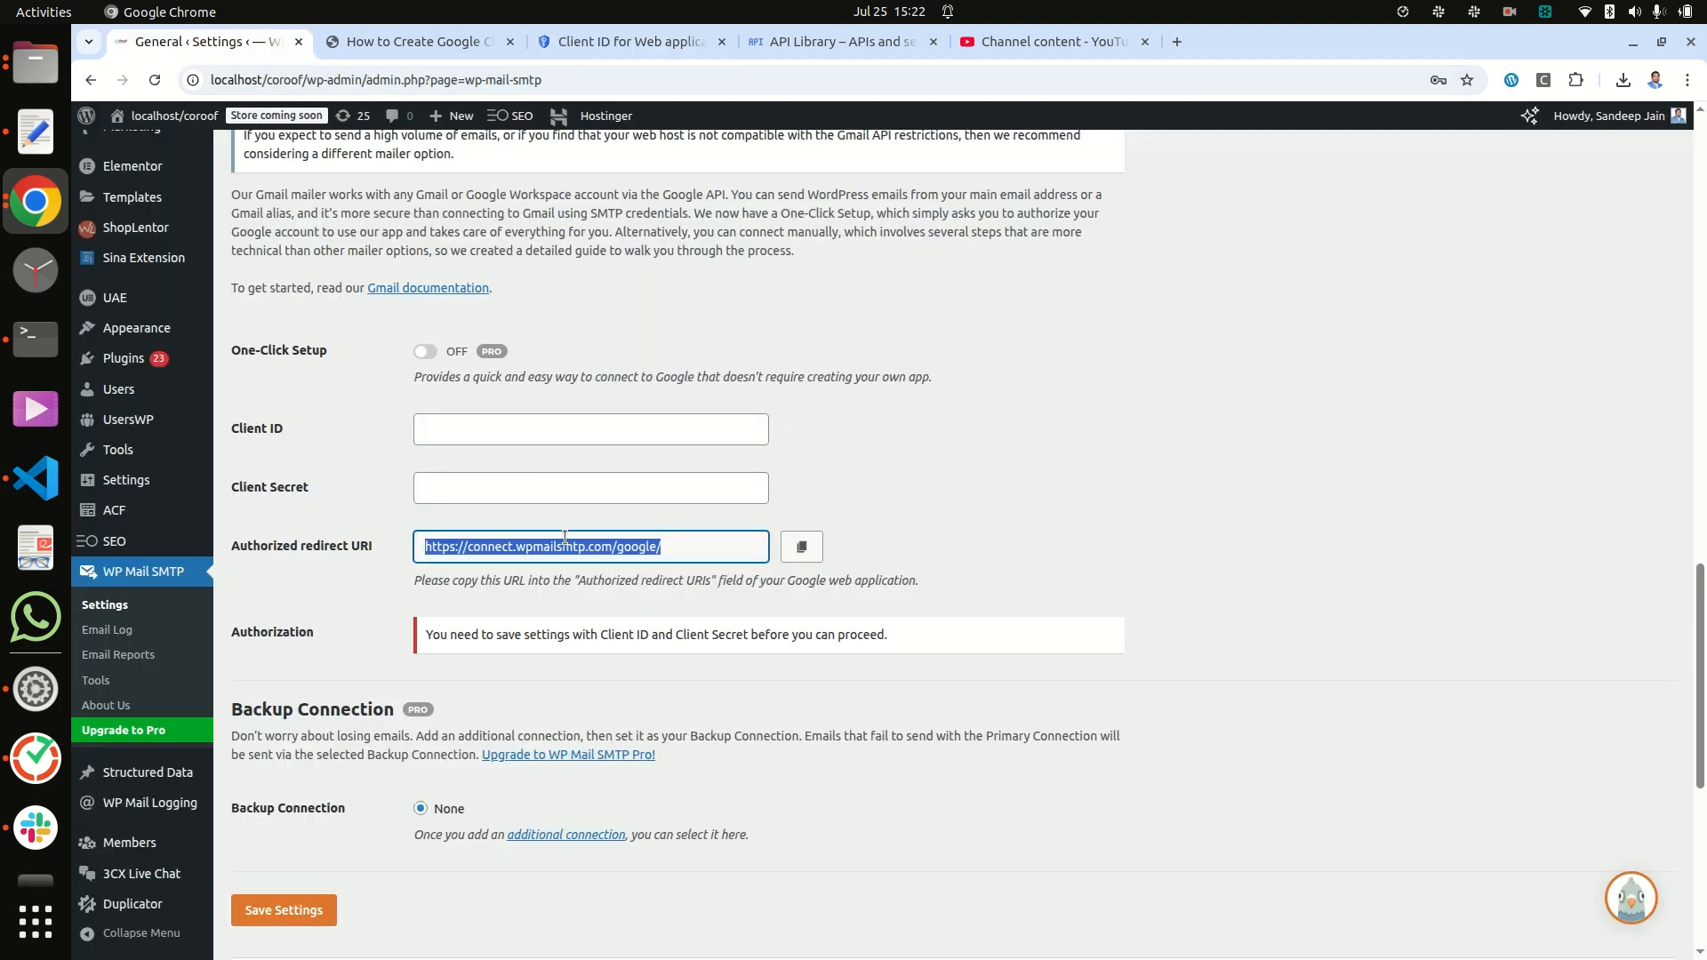
{"action": "left_click", "coordinate": [477, 427]}
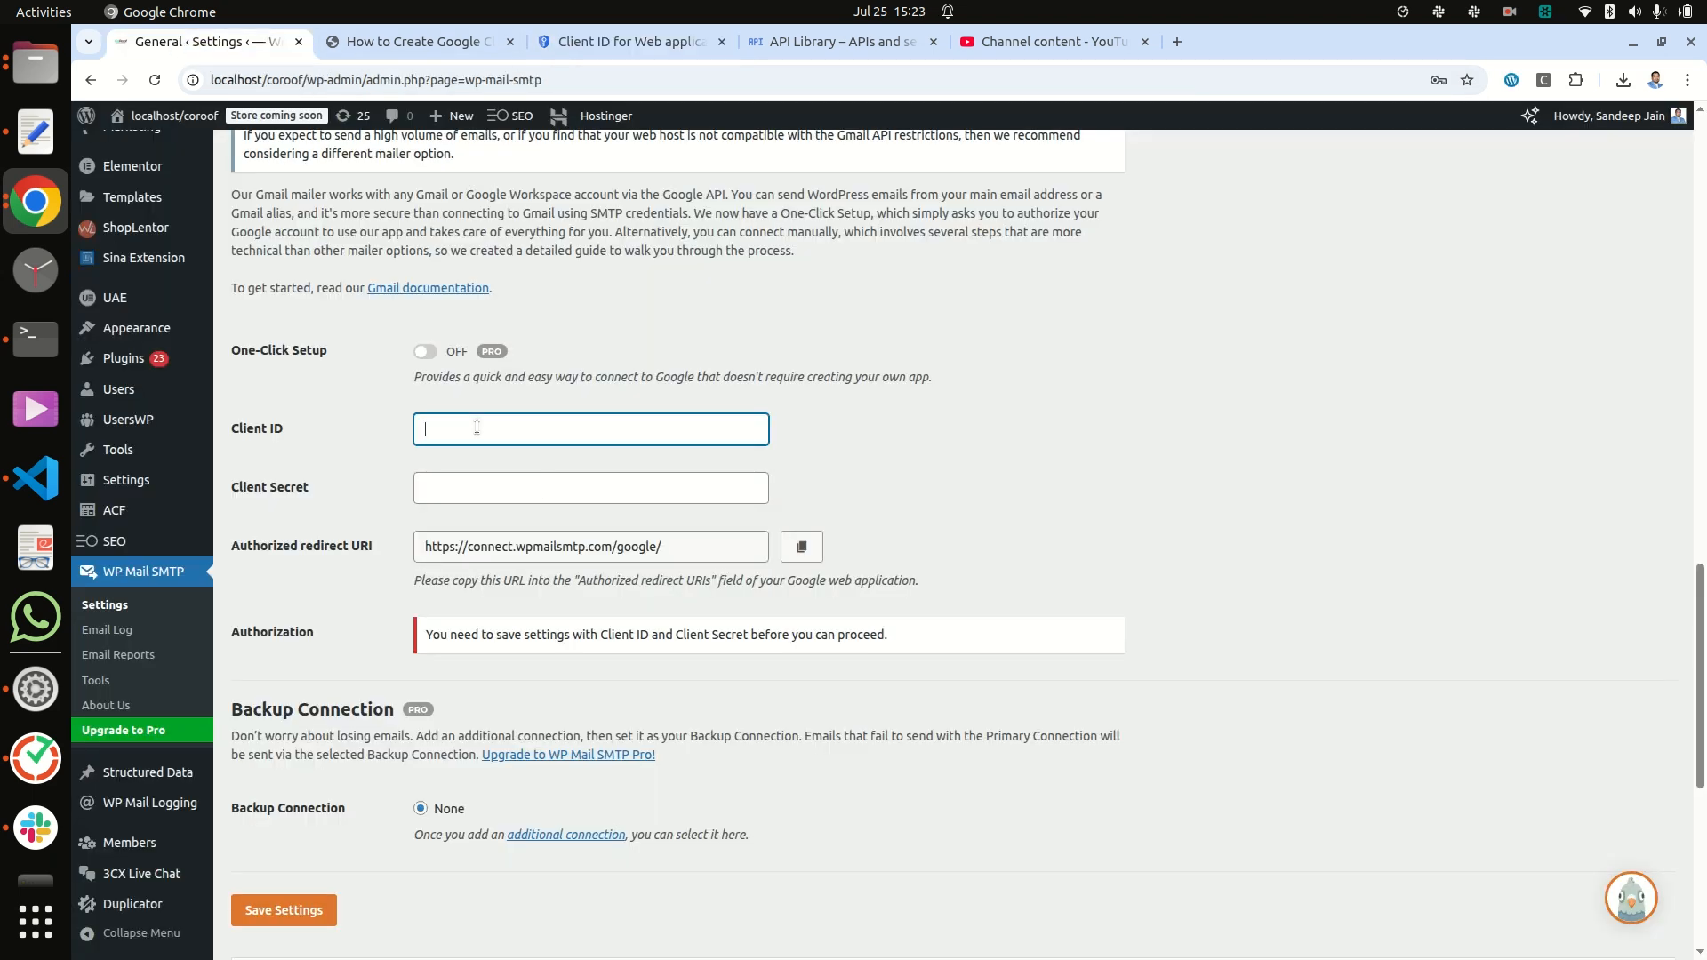
{"action": "key", "text": "ctrl+v"}
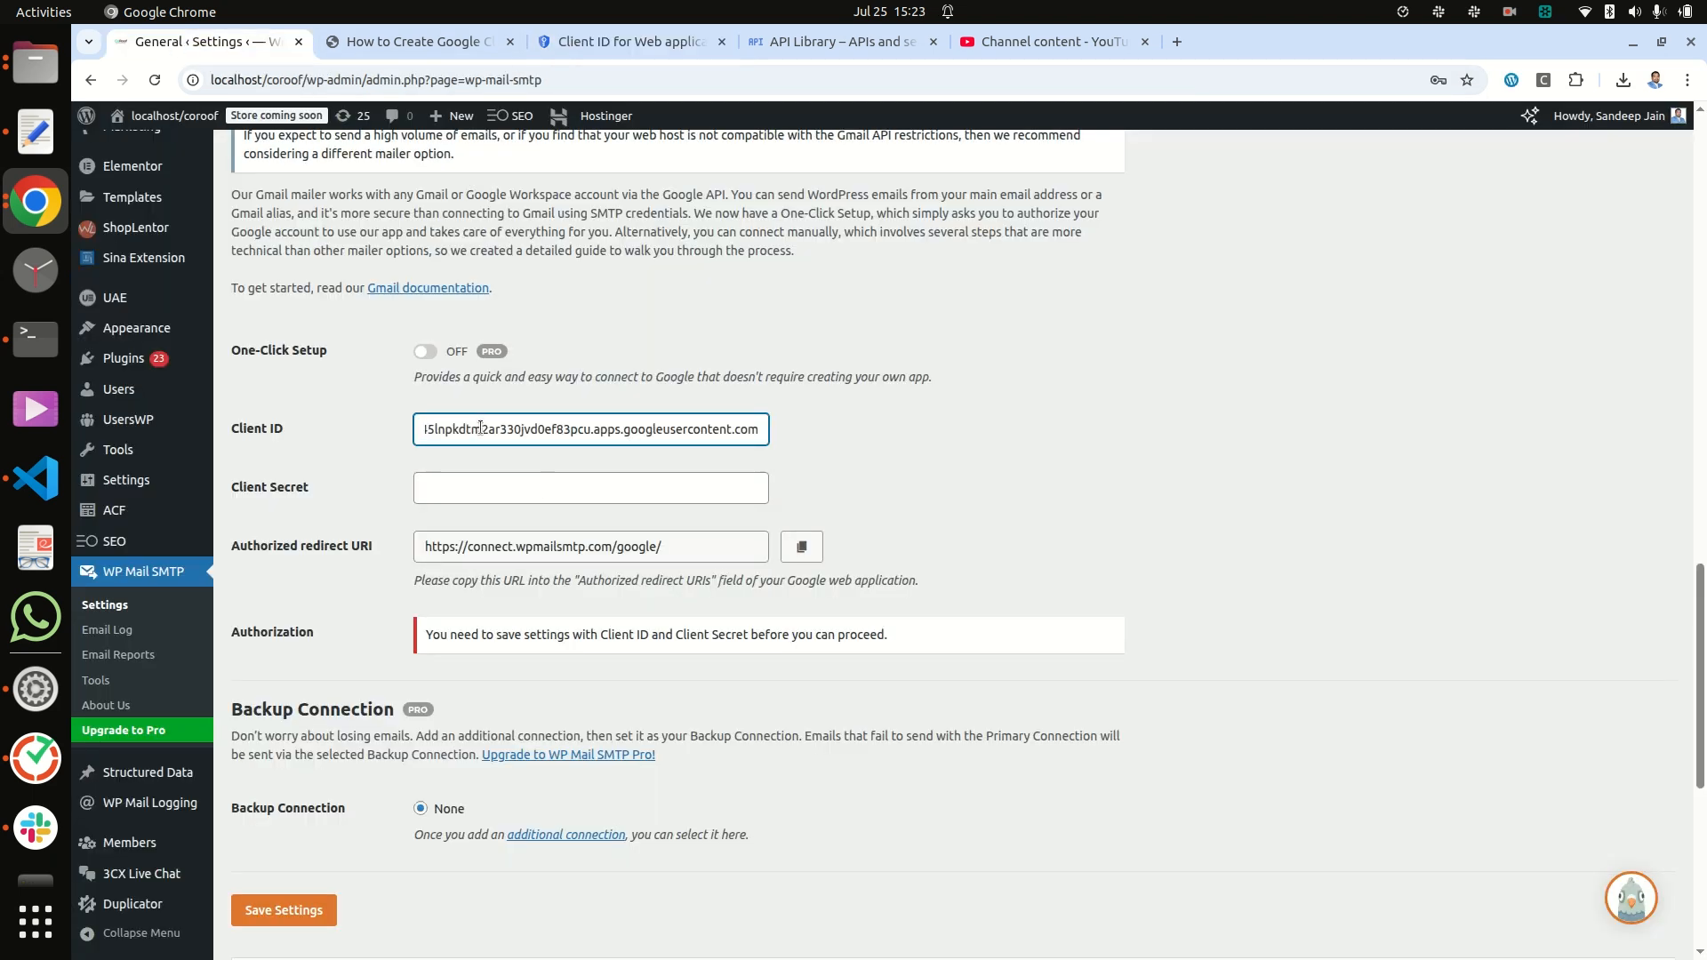
Copy the client secret of Web client 1 into WP Mail SMTP's Client Secret field and save the settings.
{"action": "left_click", "coordinate": [814, 42]}
{"action": "left_click", "coordinate": [610, 37]}
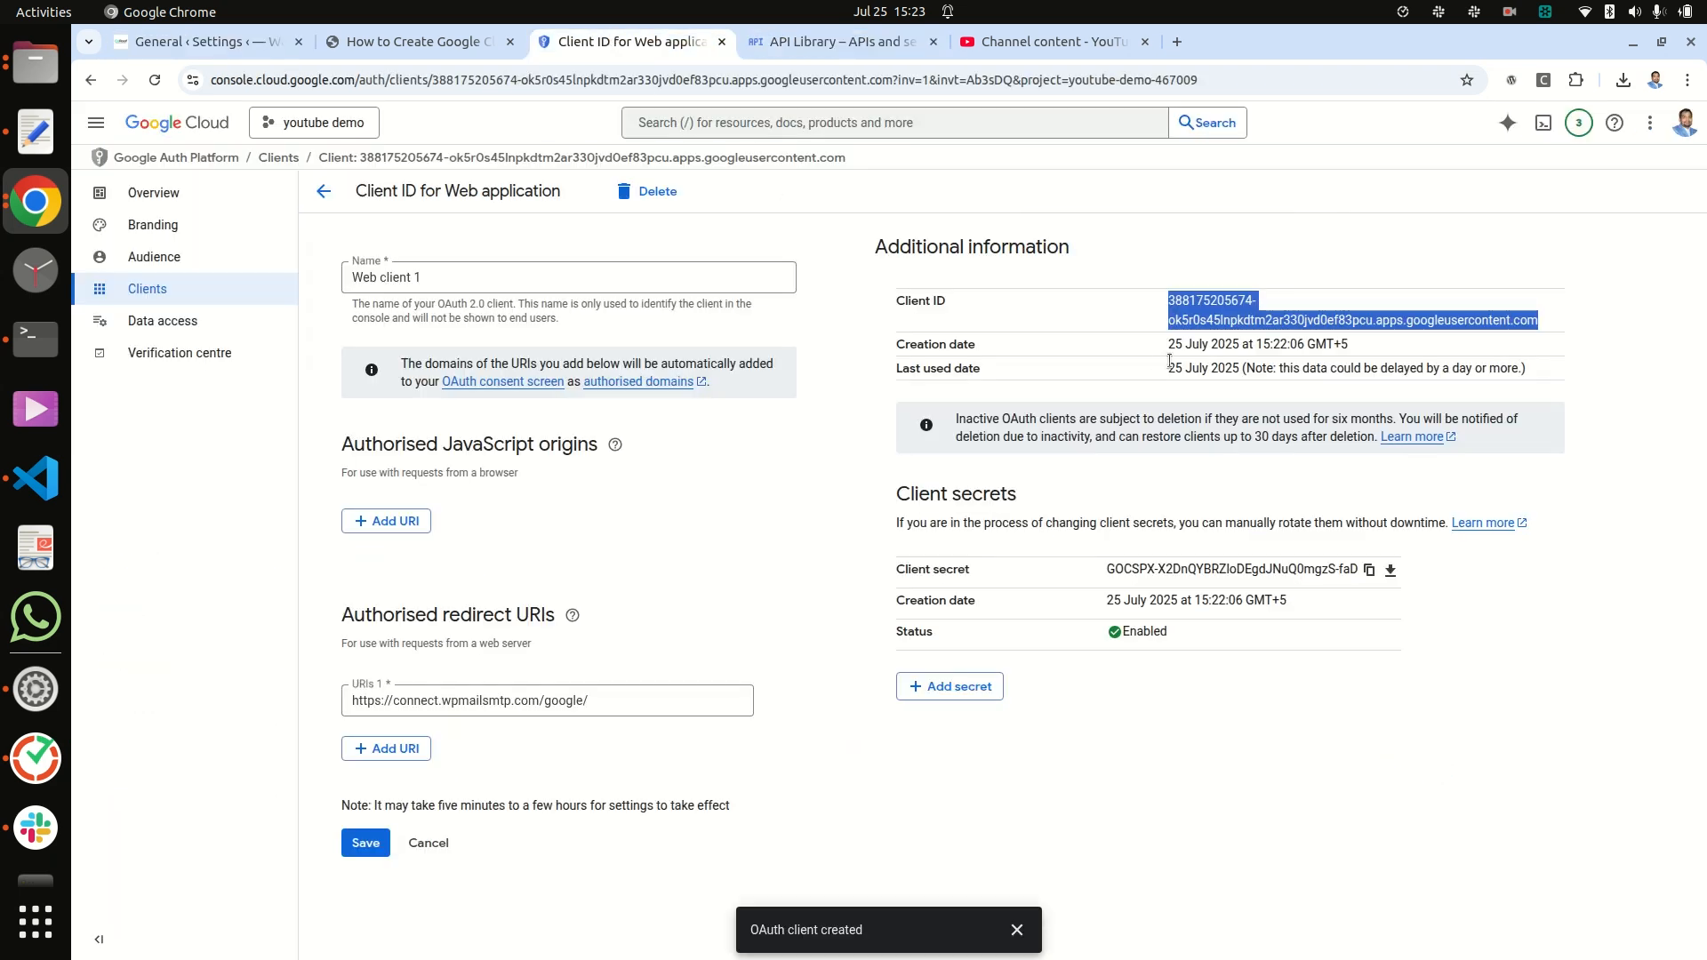
{"action": "left_click", "coordinate": [1694, 620]}
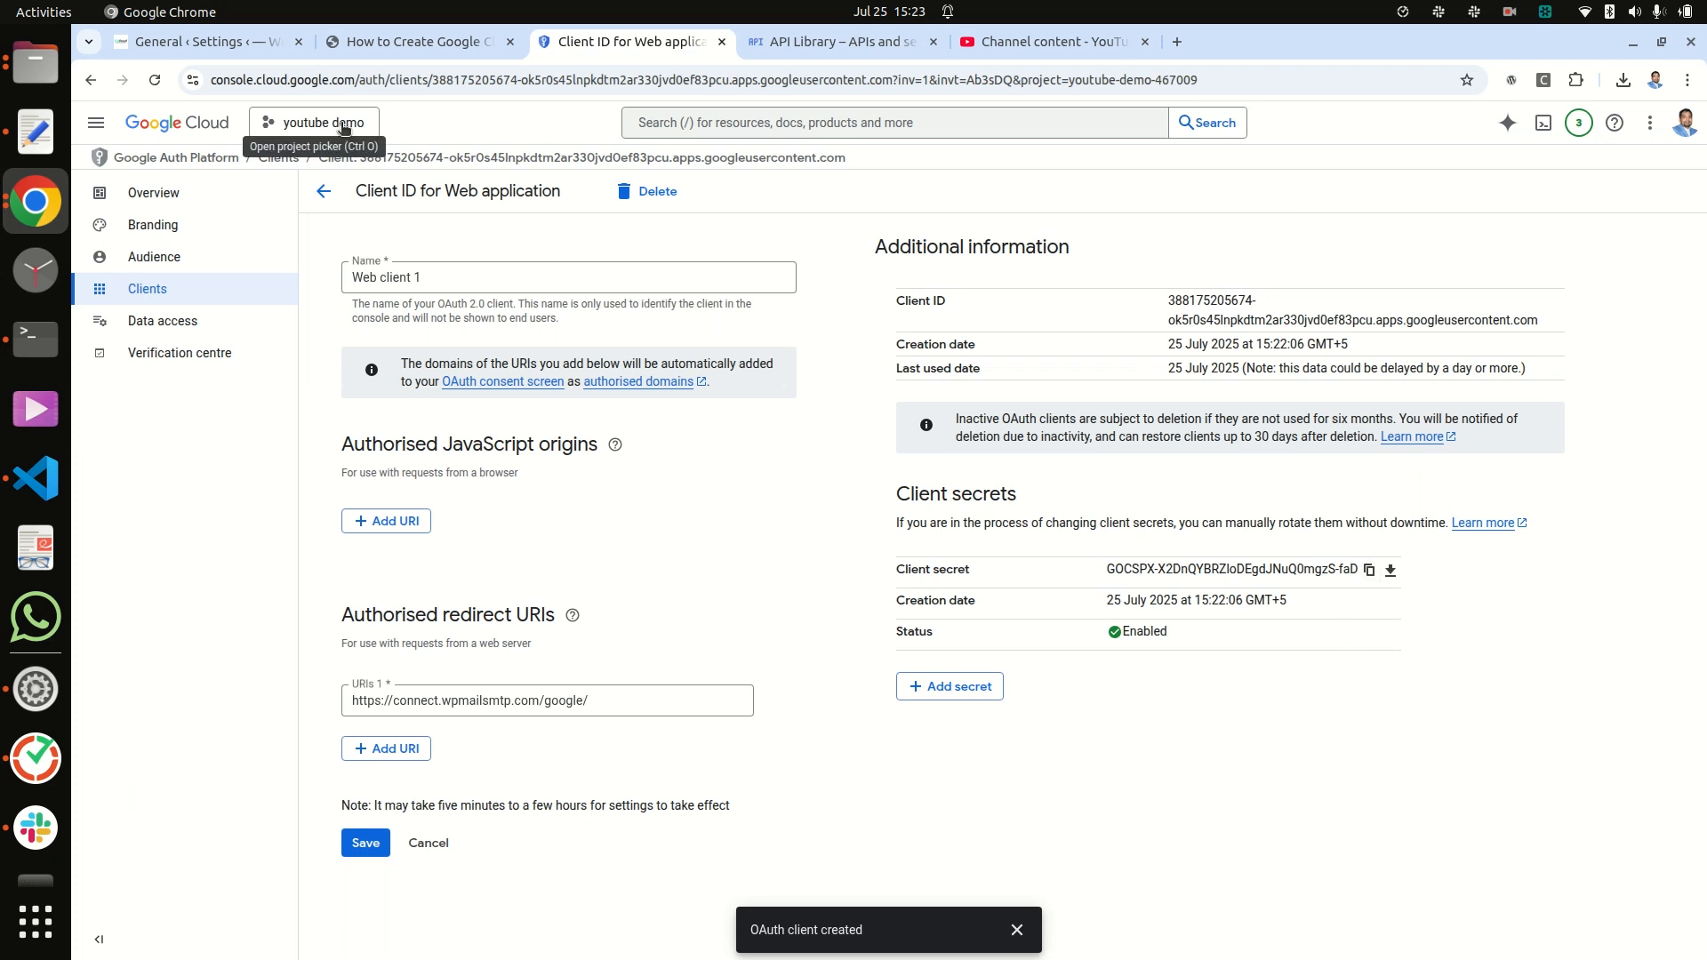
{"action": "left_click", "coordinate": [191, 41]}
{"action": "left_click", "coordinate": [525, 481]}
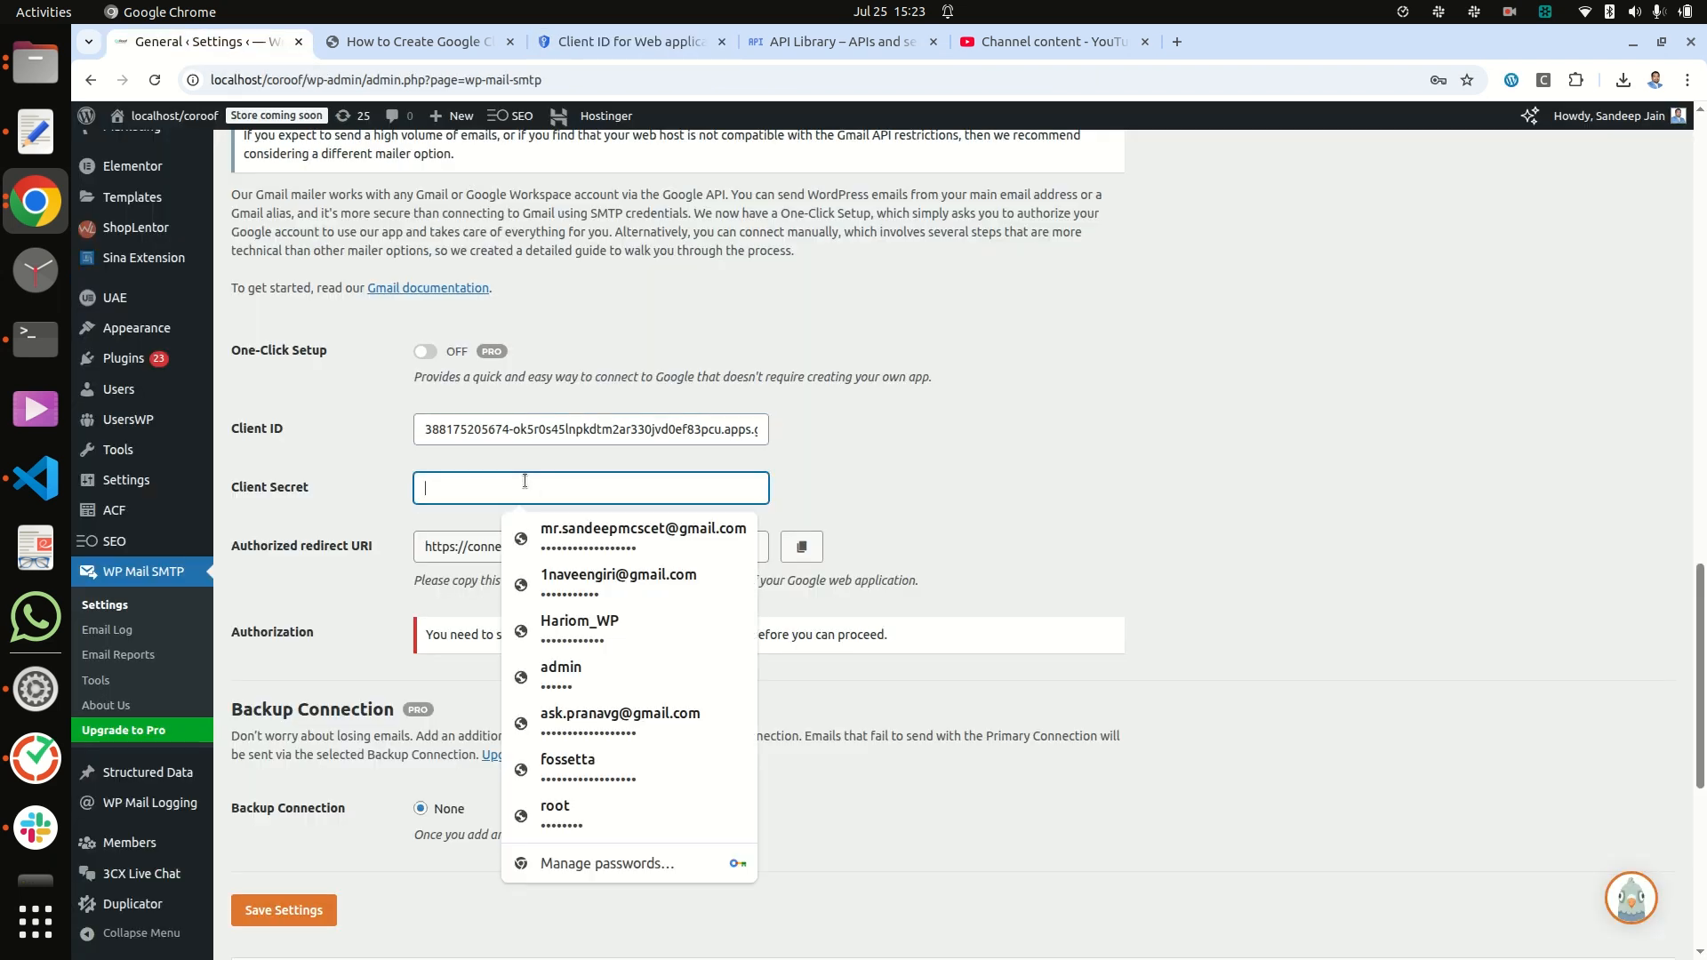
{"action": "key", "text": "ctrl+v"}
{"action": "left_click", "coordinate": [1057, 466]}
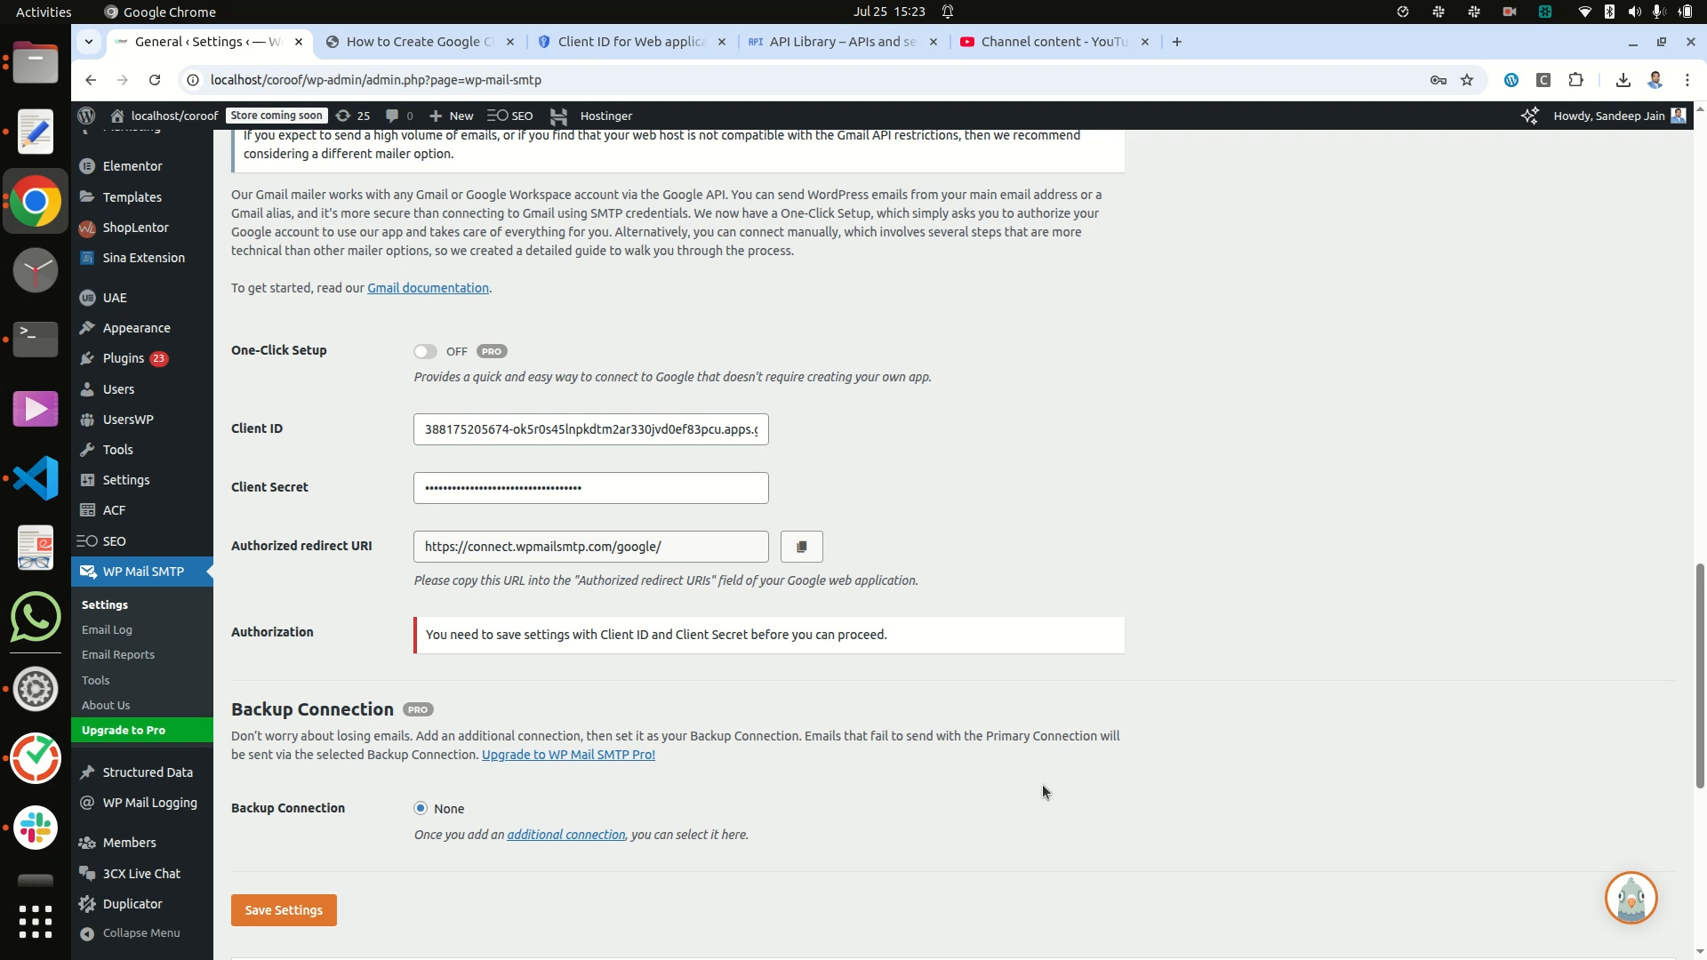
{"action": "scroll", "coordinate": [1047, 766], "scroll_direction": "down", "scroll_amount": 3}
{"action": "left_click", "coordinate": [284, 697]}
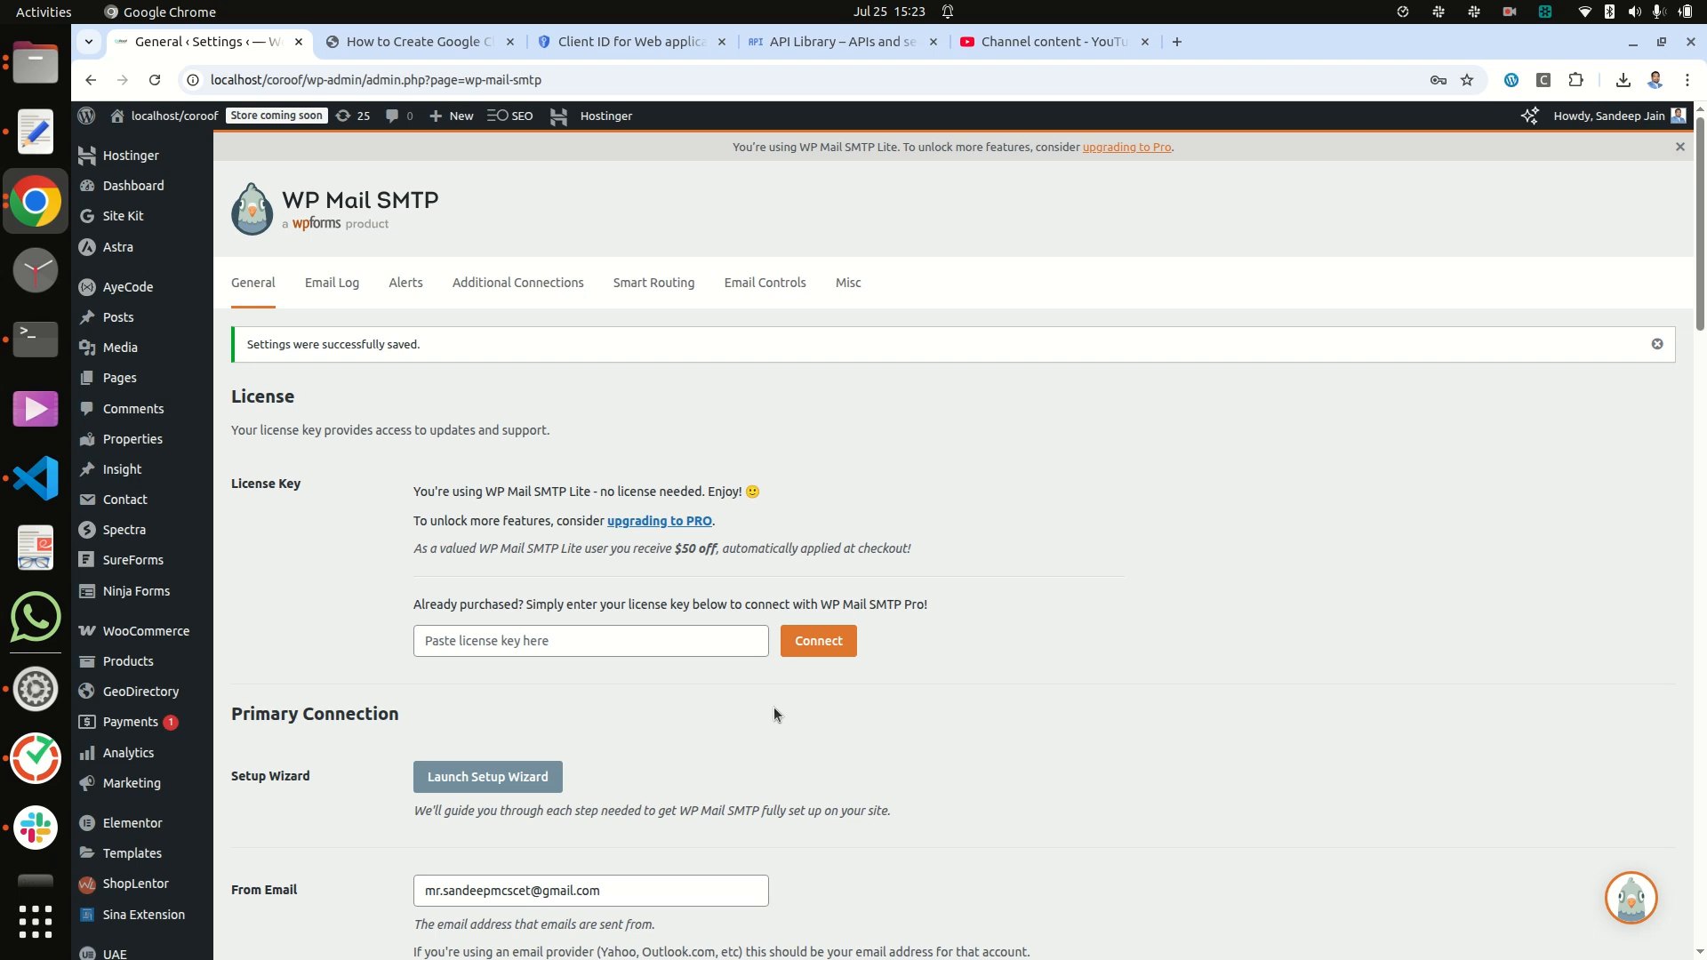
Remove the existing OAuth connection in the Google mailer's Authorization setting and confirm the reset.
{"action": "scroll", "coordinate": [771, 710], "scroll_direction": "down", "scroll_amount": 5}
{"action": "scroll", "coordinate": [773, 708], "scroll_direction": "down", "scroll_amount": 15}
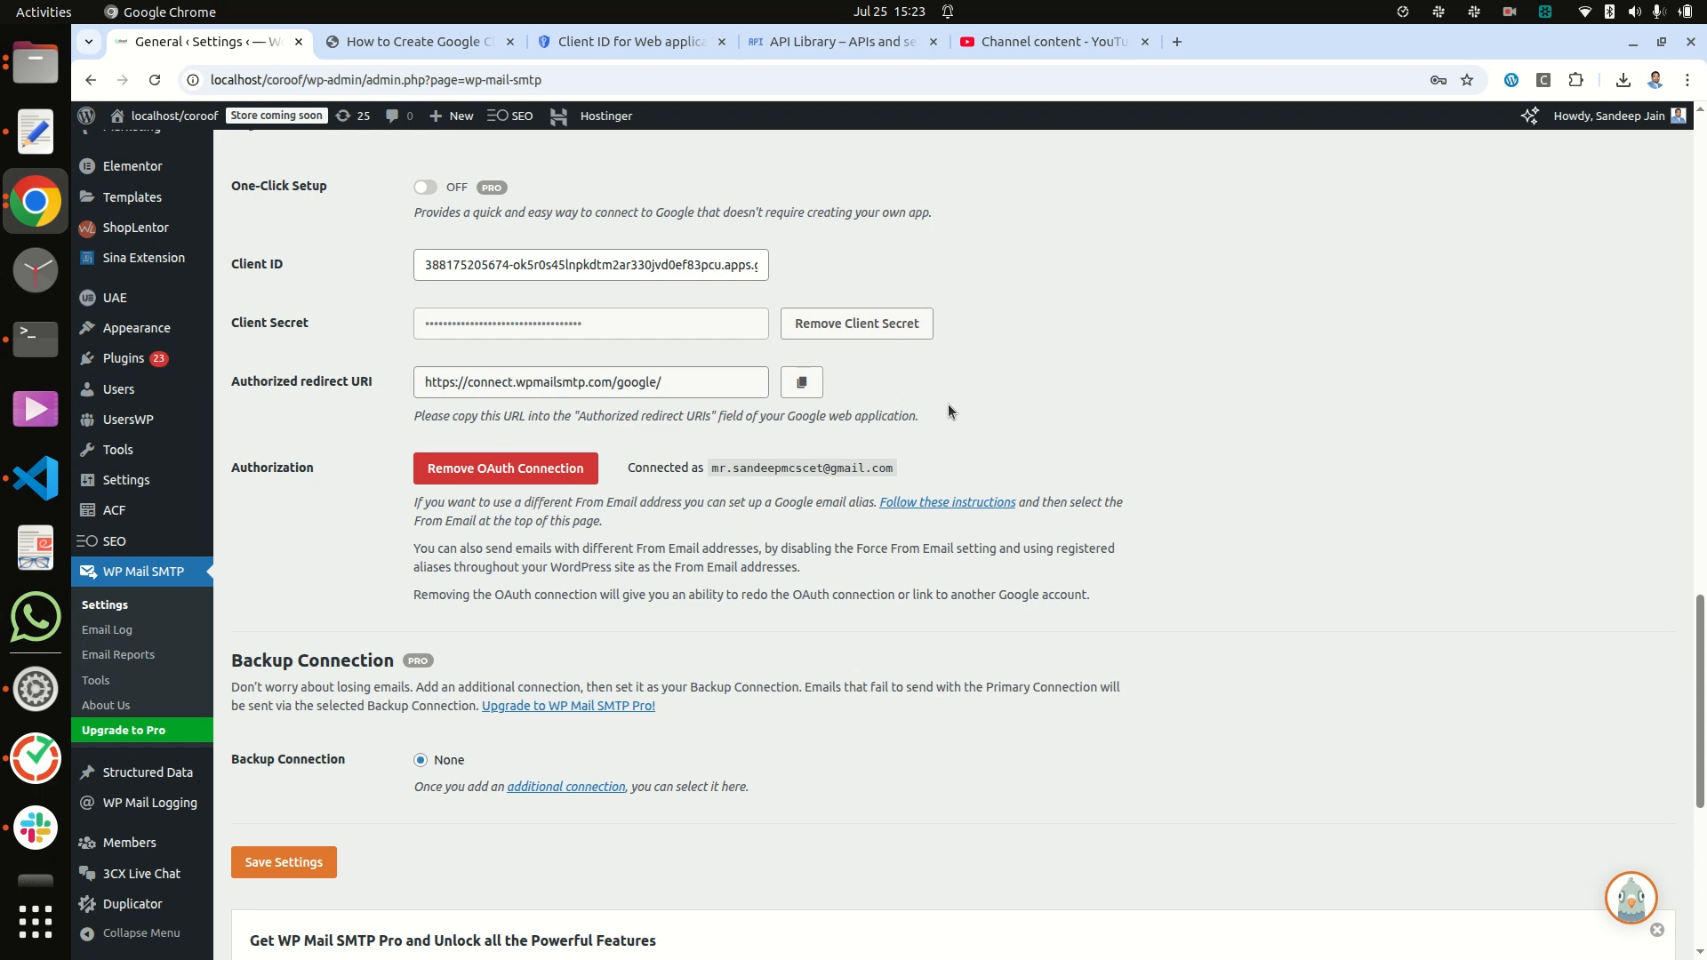
{"action": "left_click", "coordinate": [551, 469]}
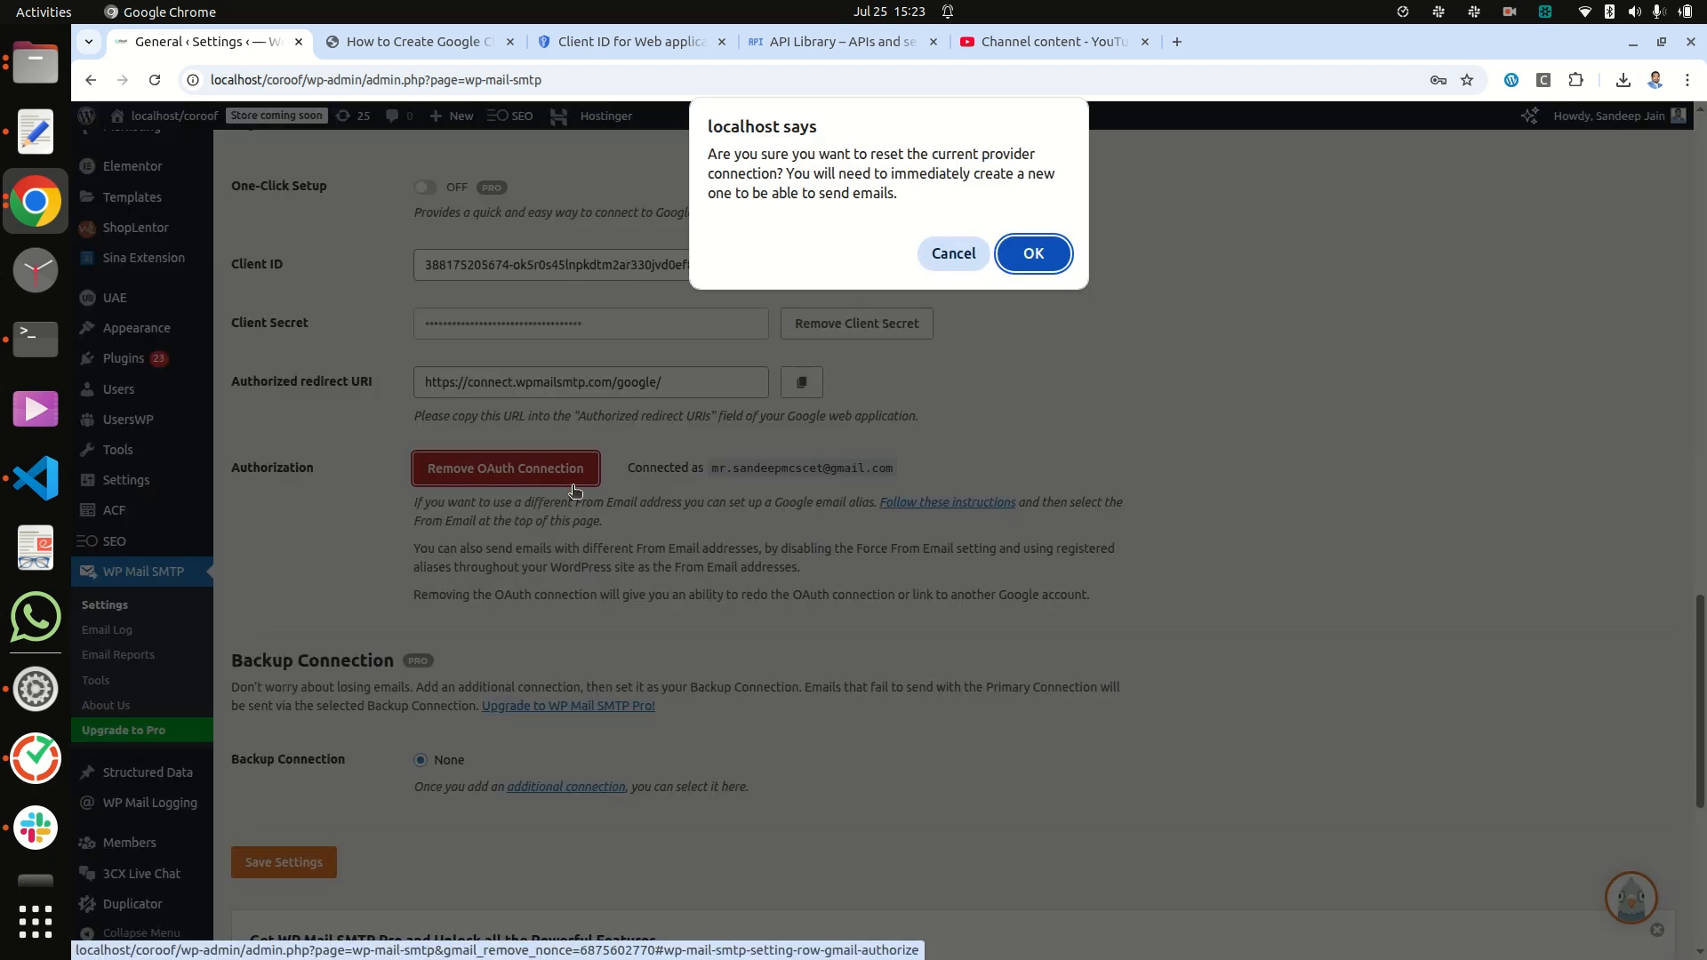
{"action": "left_click", "coordinate": [1056, 260]}
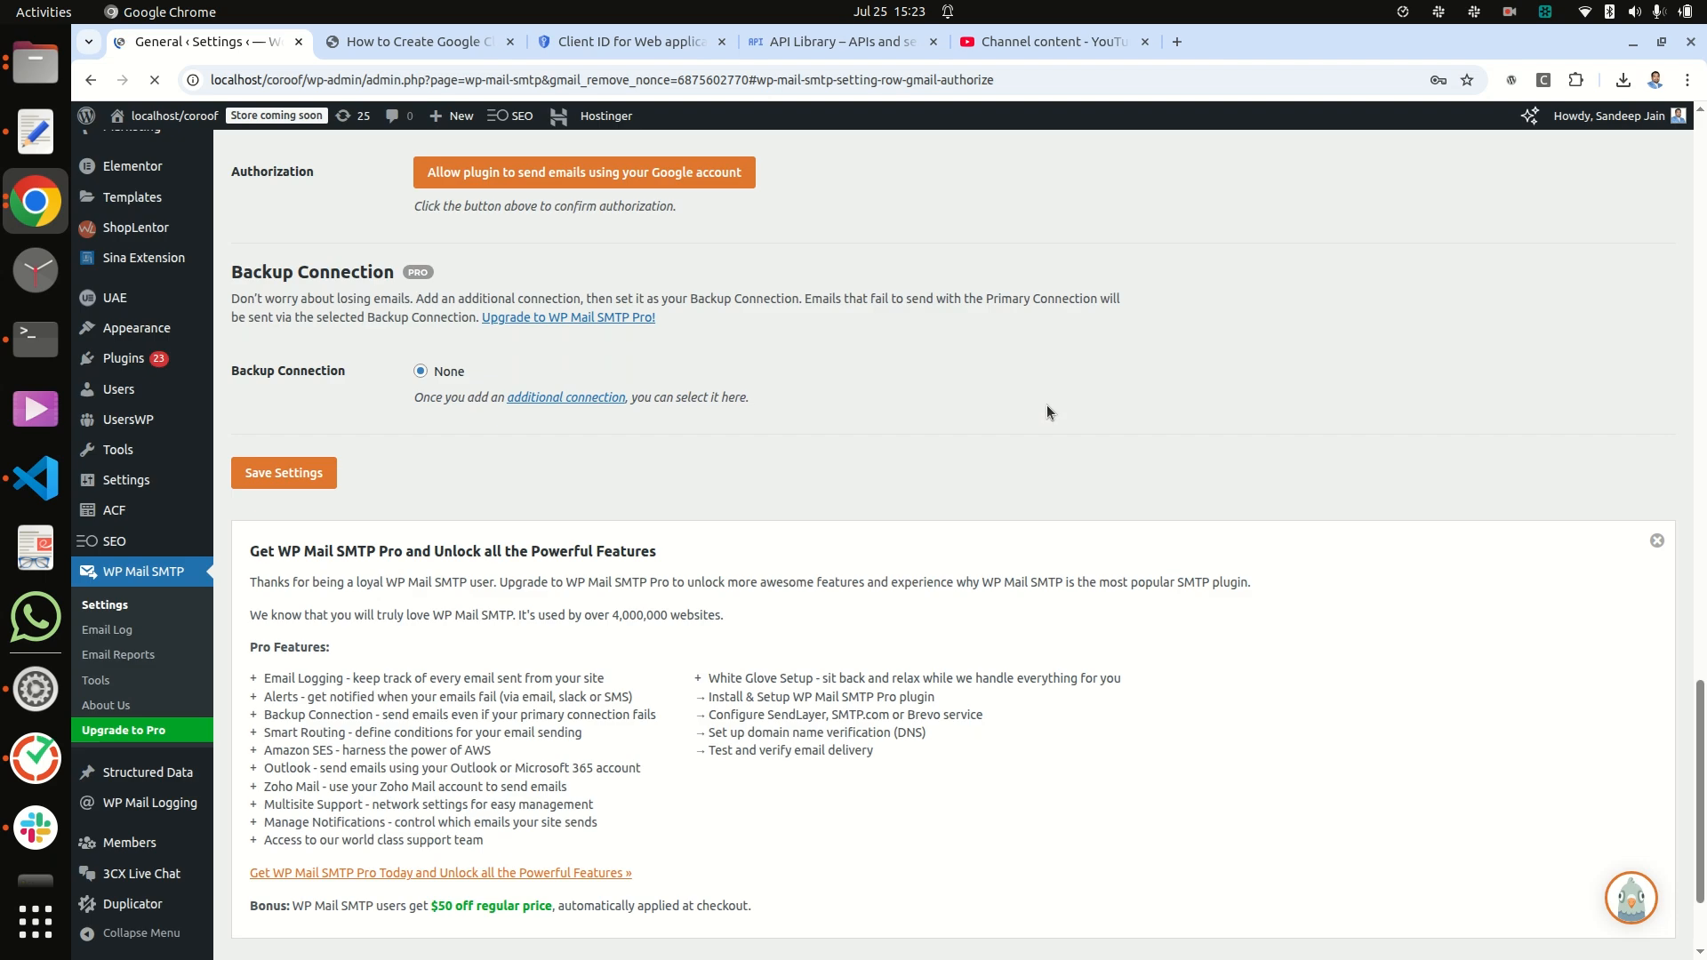
Authorize WP Mail SMTP to send emails with the site's Google account, proceeding past the unverified-app warning and granting Gmail access.
{"action": "scroll", "coordinate": [1165, 564], "scroll_direction": "down", "scroll_amount": 2}
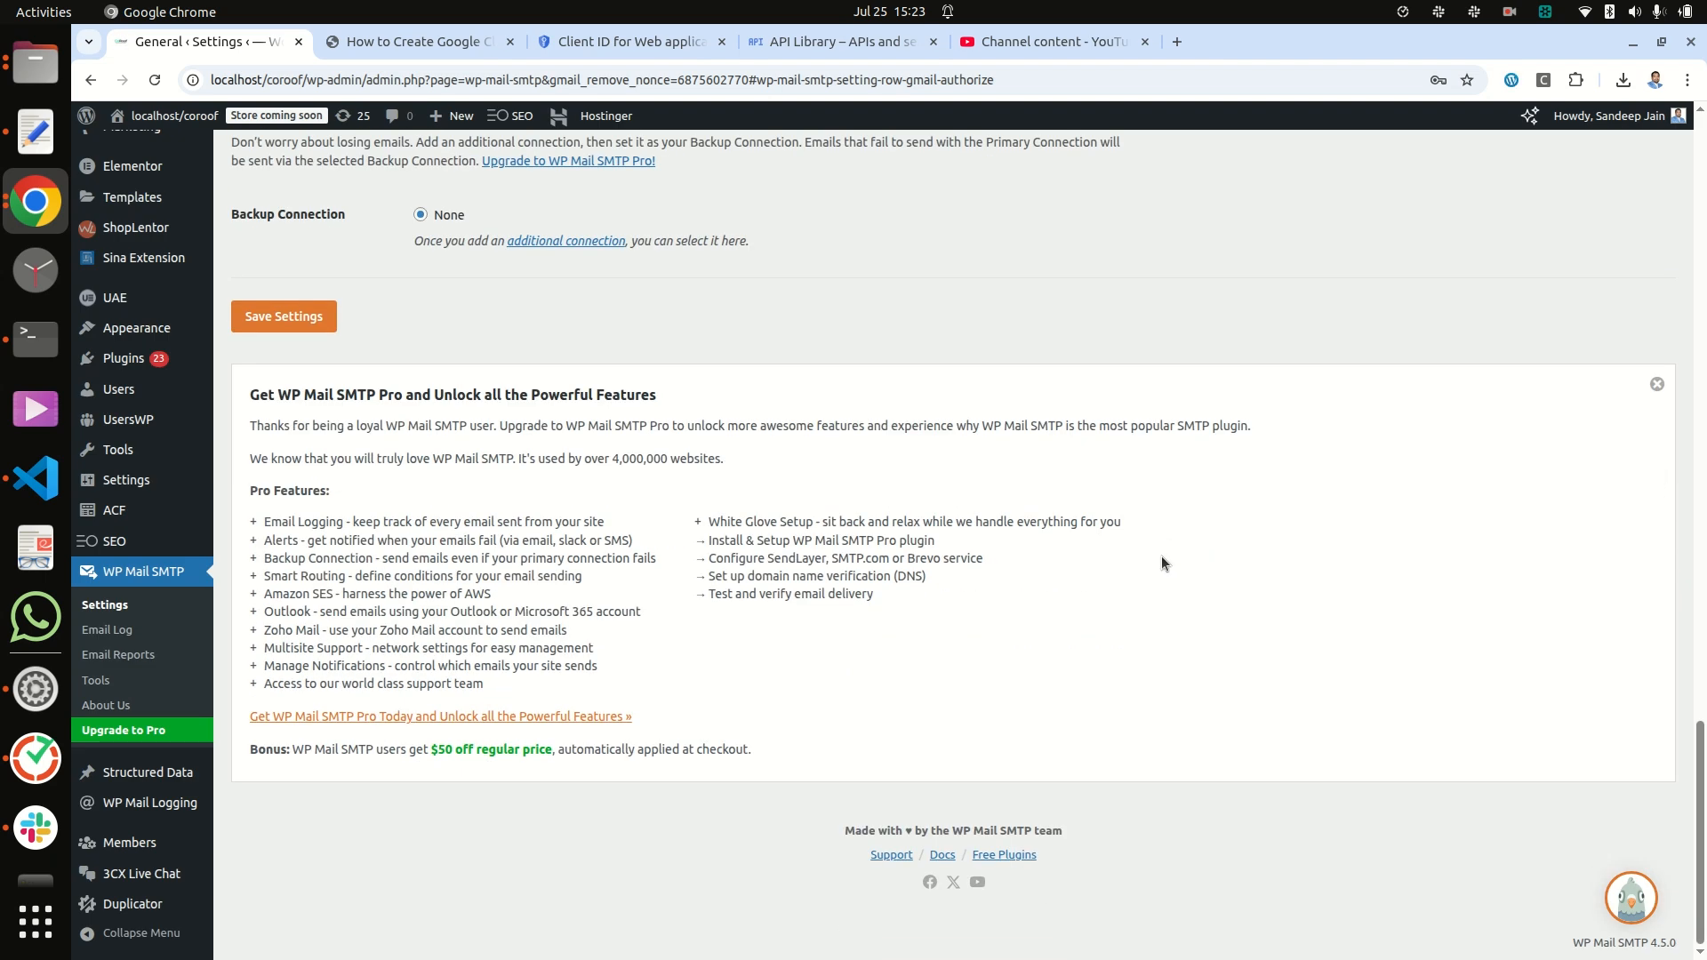
{"action": "scroll", "coordinate": [1161, 540], "scroll_direction": "up", "scroll_amount": 8}
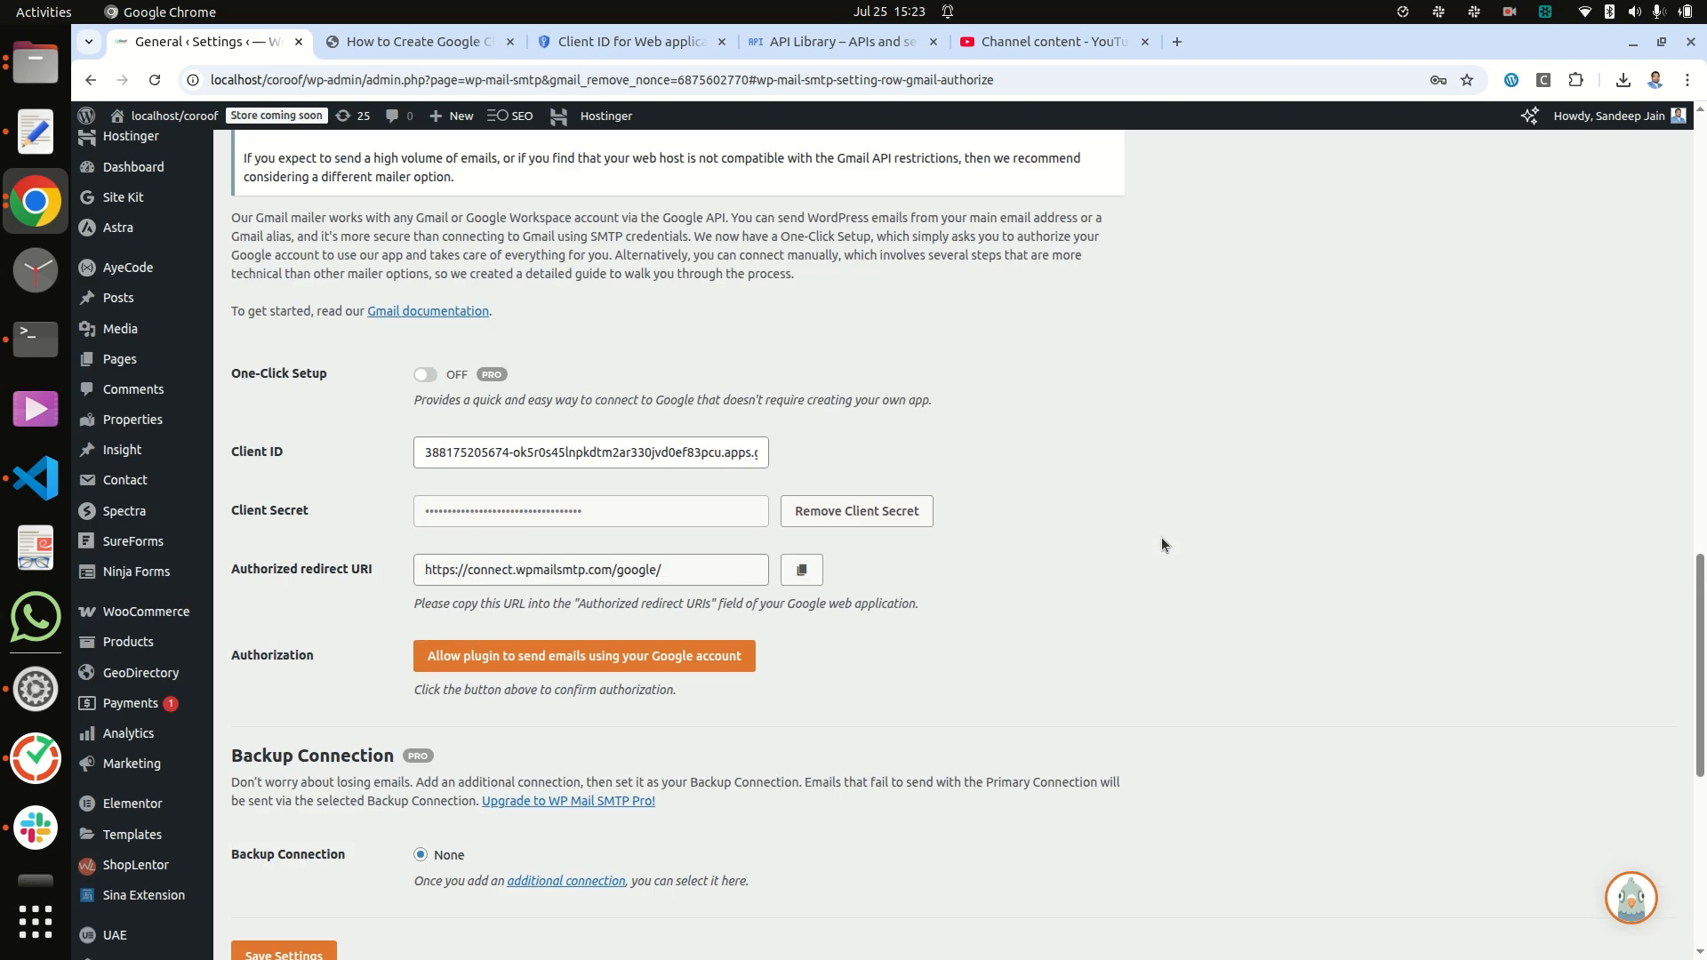
{"action": "scroll", "coordinate": [1040, 598], "scroll_direction": "down", "scroll_amount": 4}
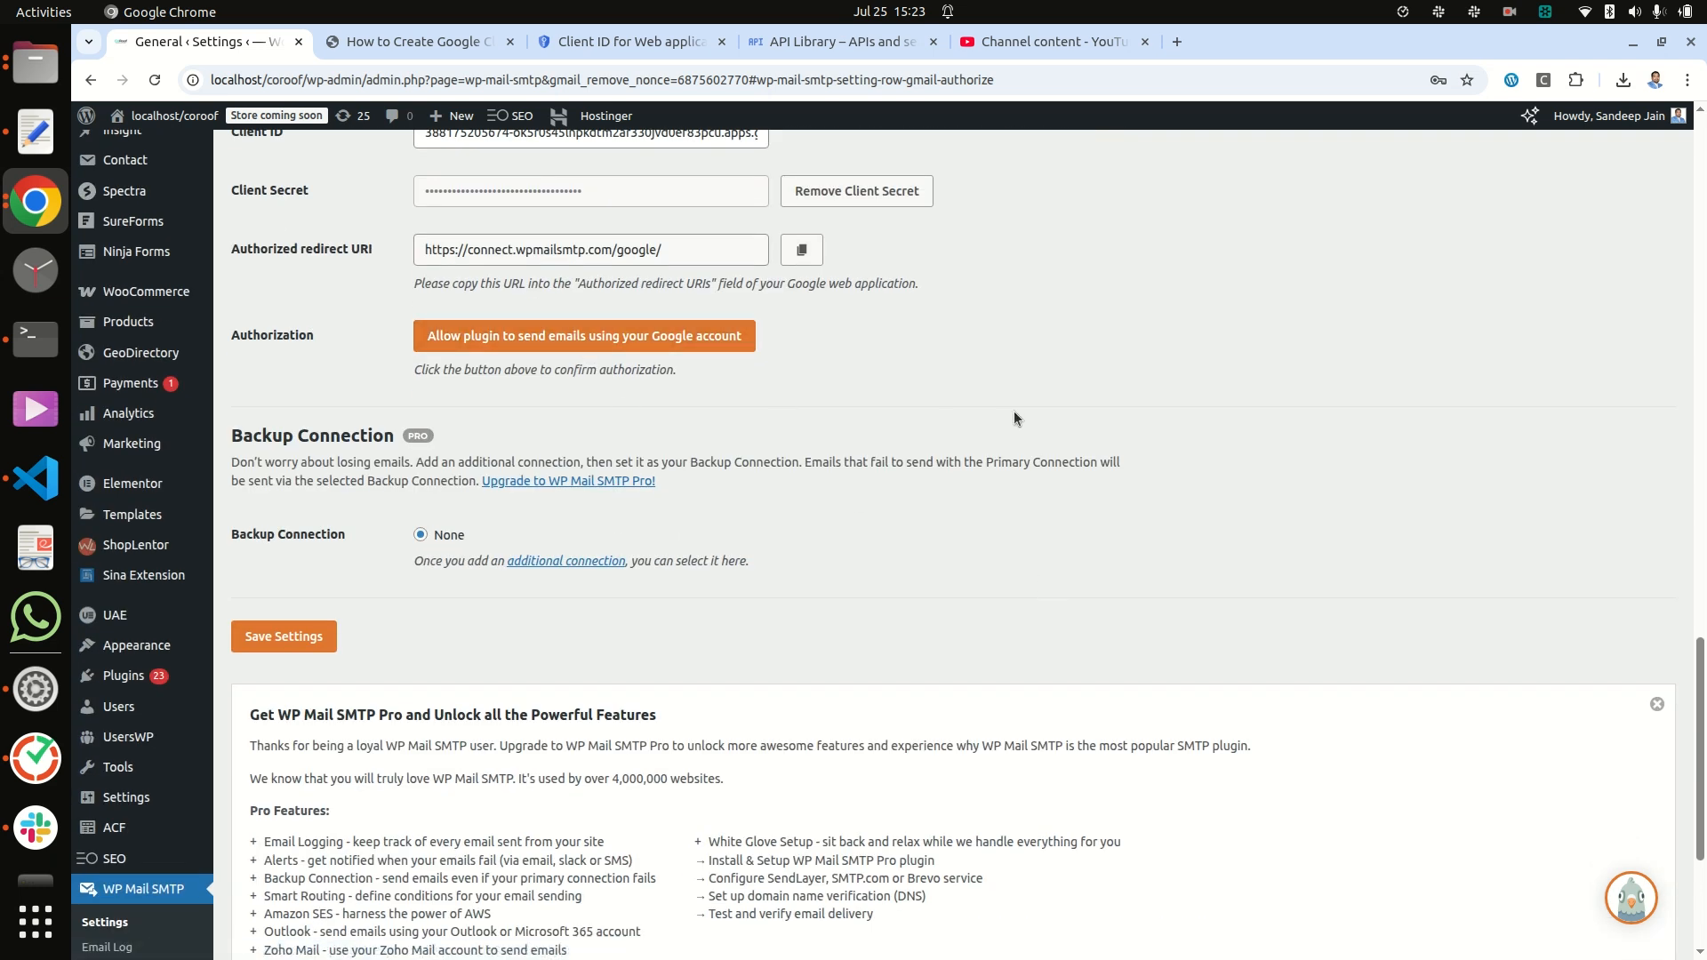
{"action": "scroll", "coordinate": [1015, 418], "scroll_direction": "up", "scroll_amount": 3}
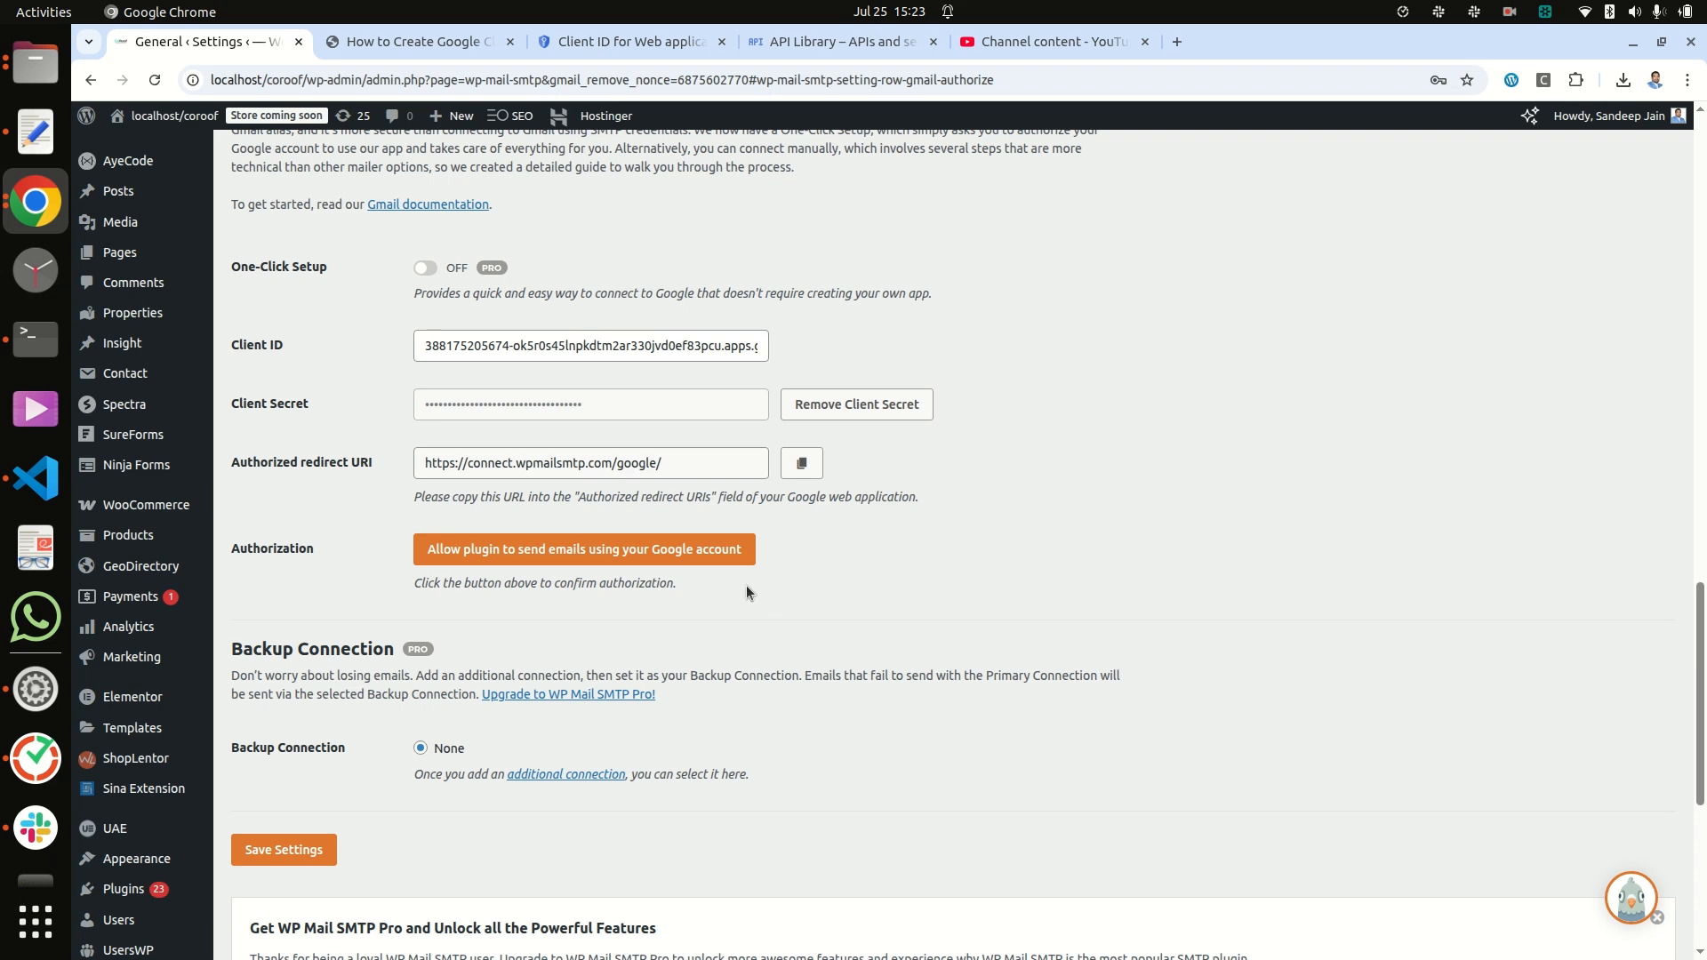
{"action": "left_click", "coordinate": [644, 551]}
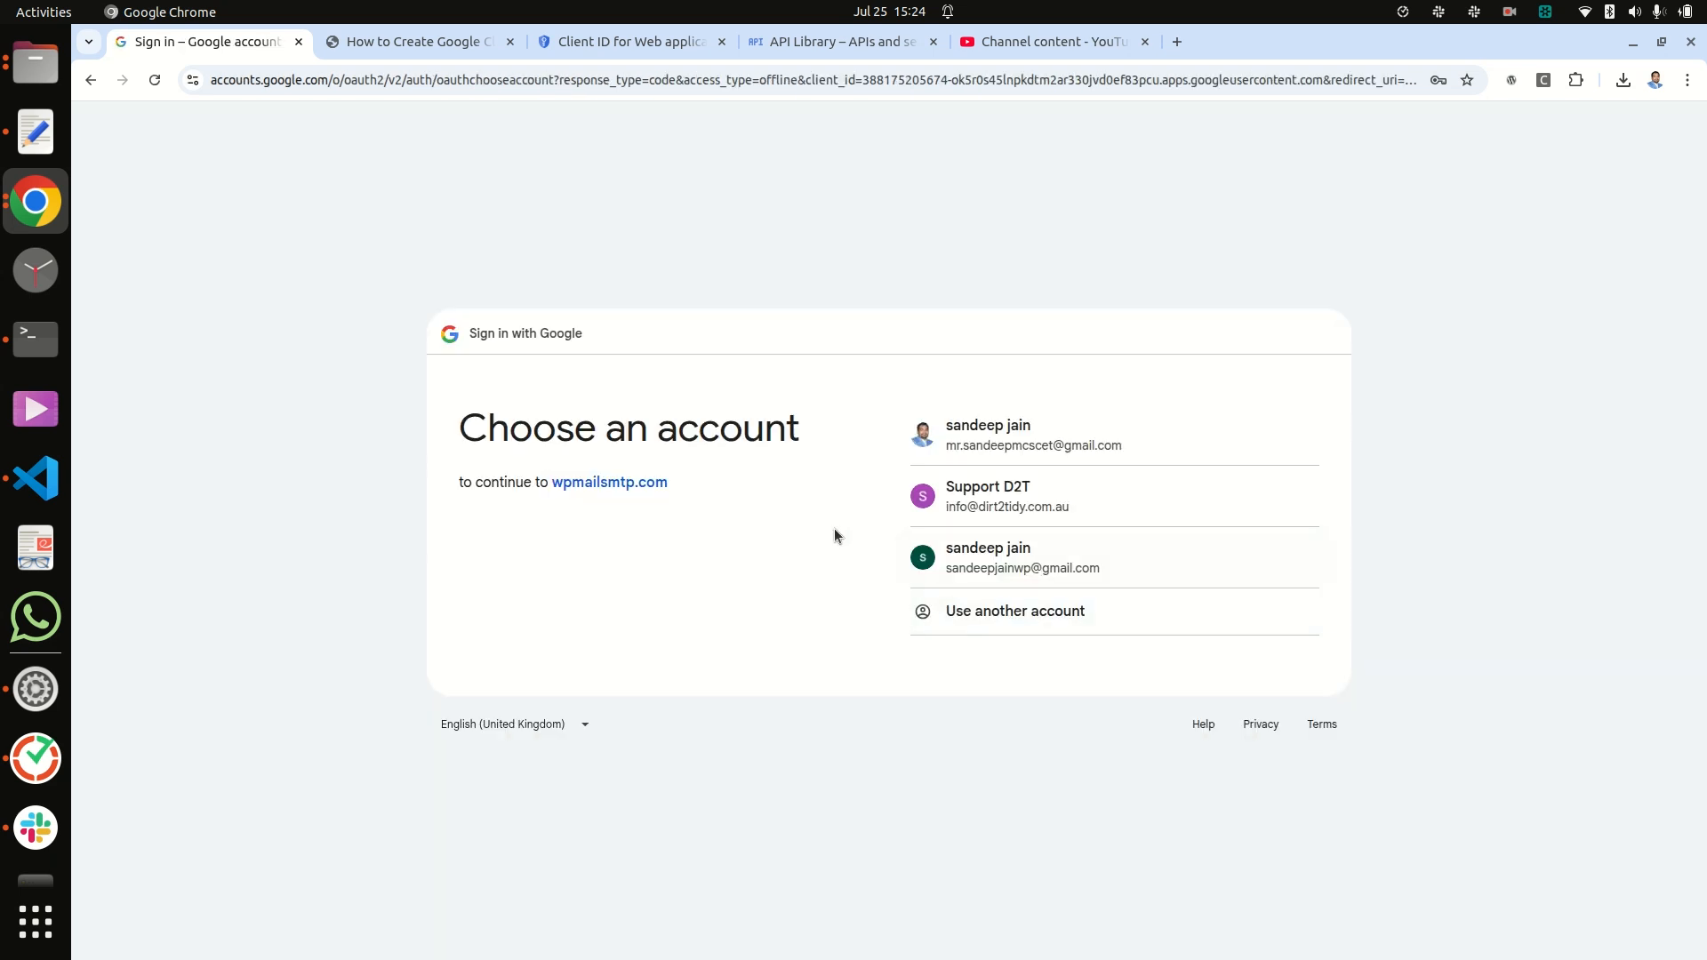
{"action": "left_click", "coordinate": [980, 445]}
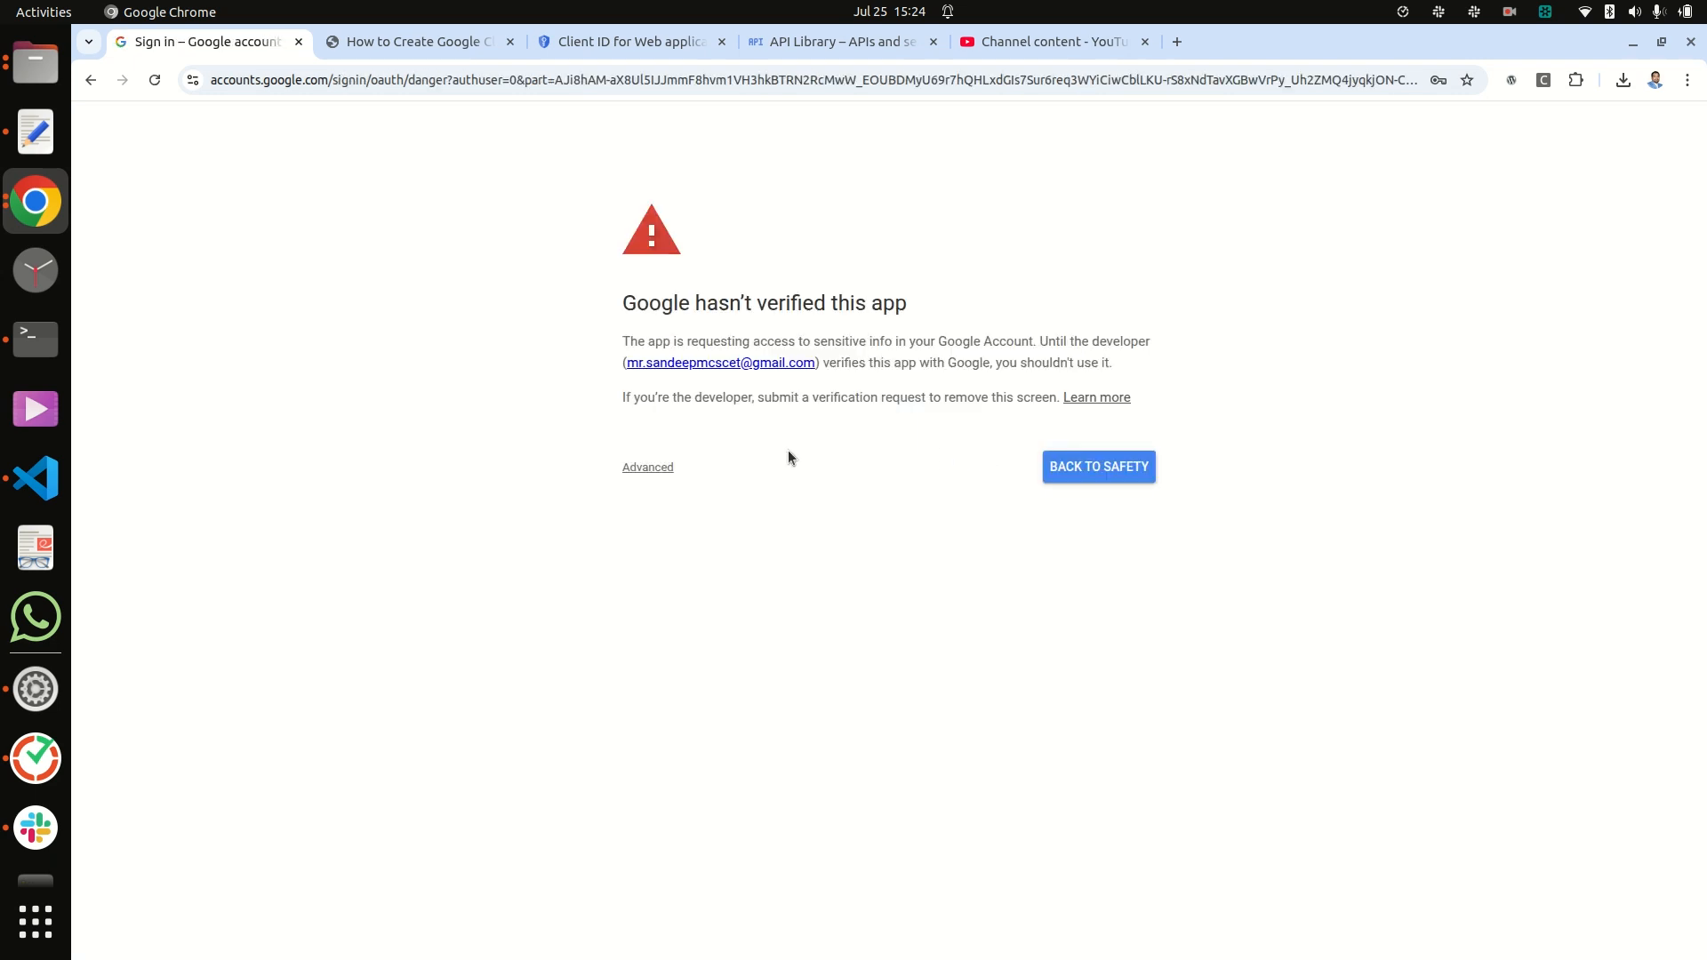
{"action": "left_click", "coordinate": [629, 470]}
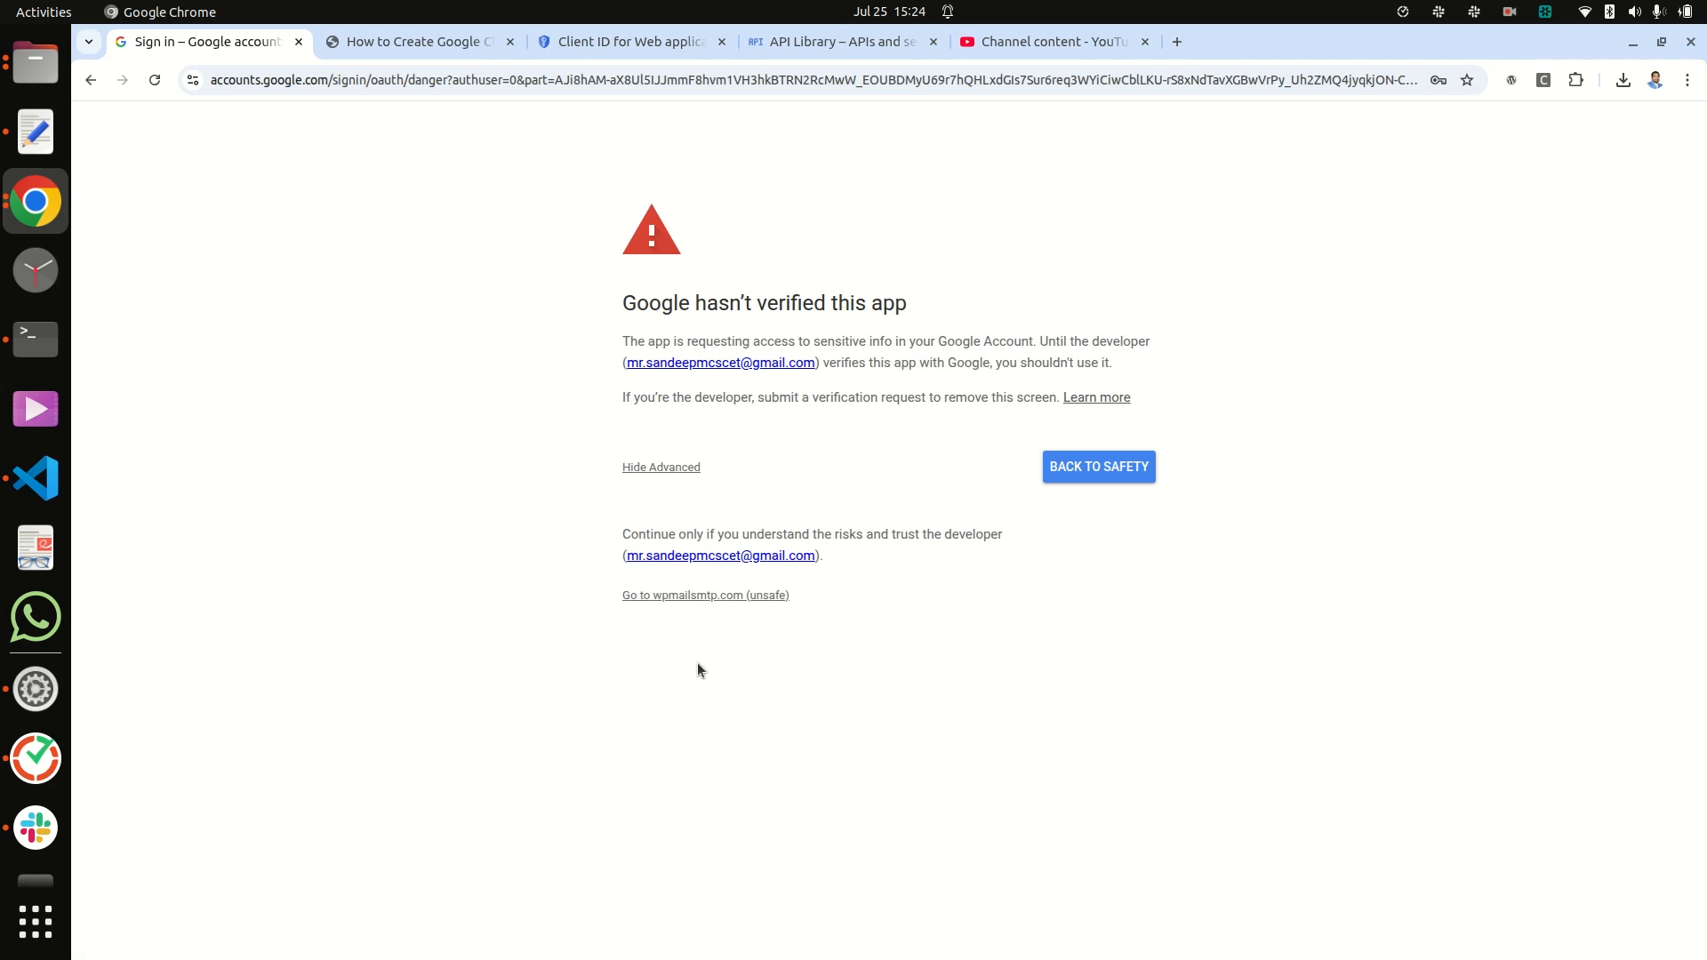
{"action": "left_click", "coordinate": [707, 596]}
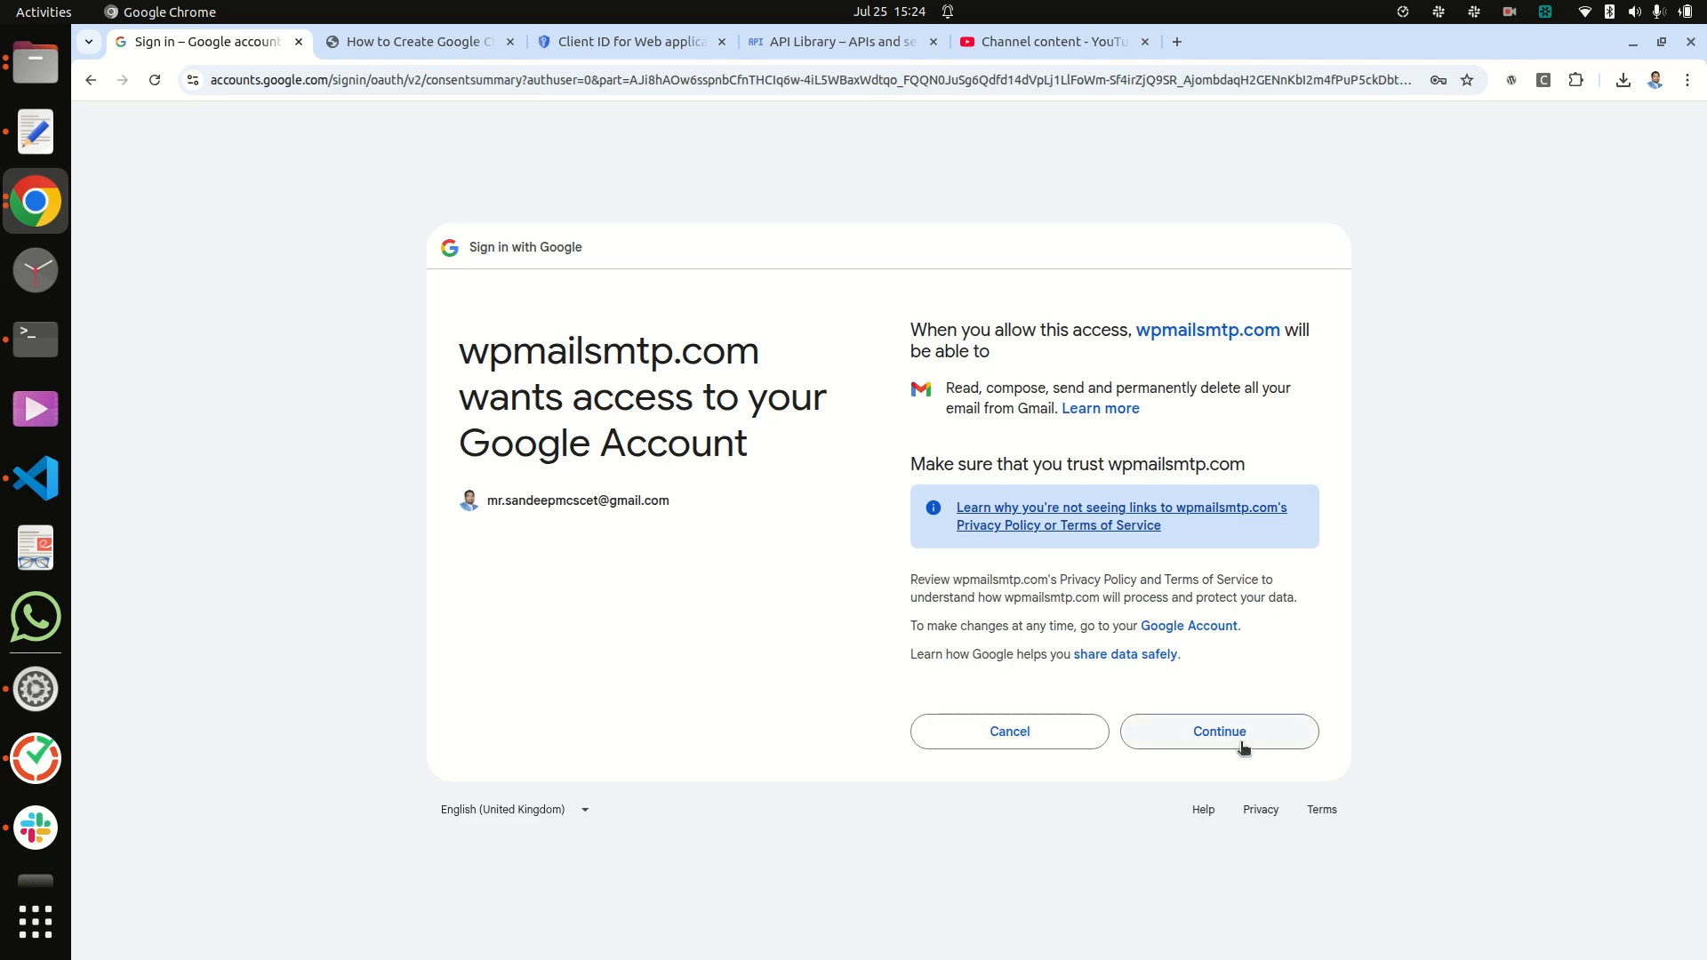
{"action": "left_click", "coordinate": [1247, 734]}
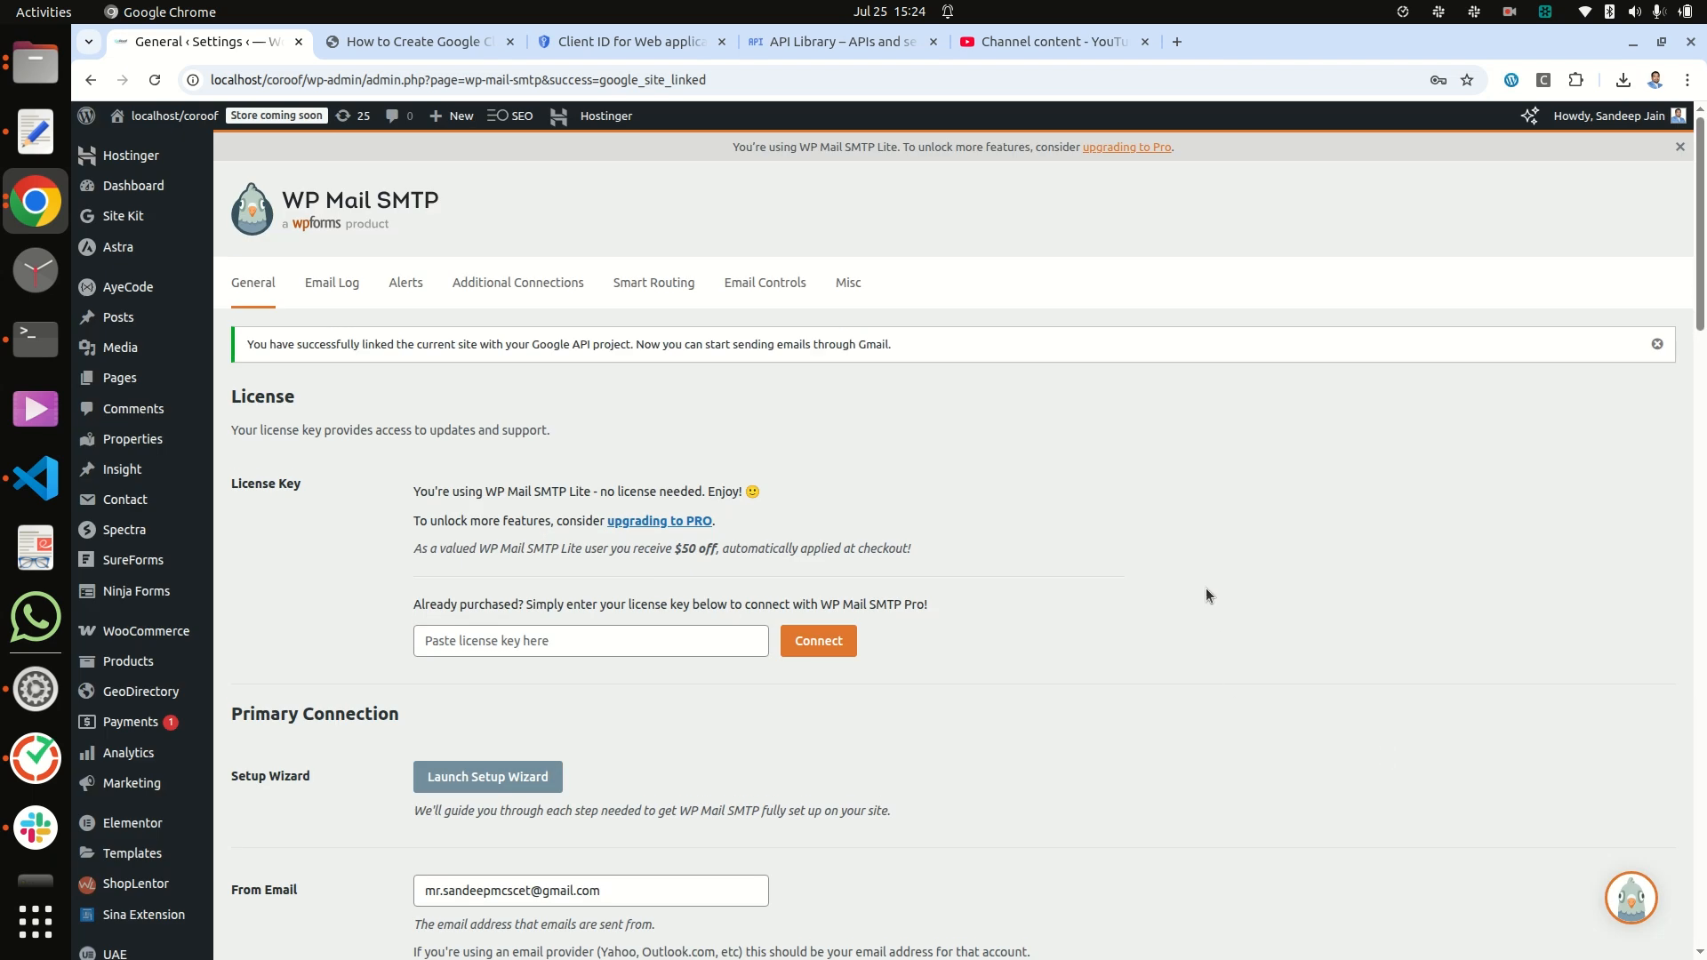
Check the Google authorization in the mailer settings and send an HTML test email to the prefilled address from WP Mail SMTP's tools.
{"action": "scroll", "coordinate": [1206, 589], "scroll_direction": "down", "scroll_amount": 15}
{"action": "scroll", "coordinate": [1209, 594], "scroll_direction": "down", "scroll_amount": 6}
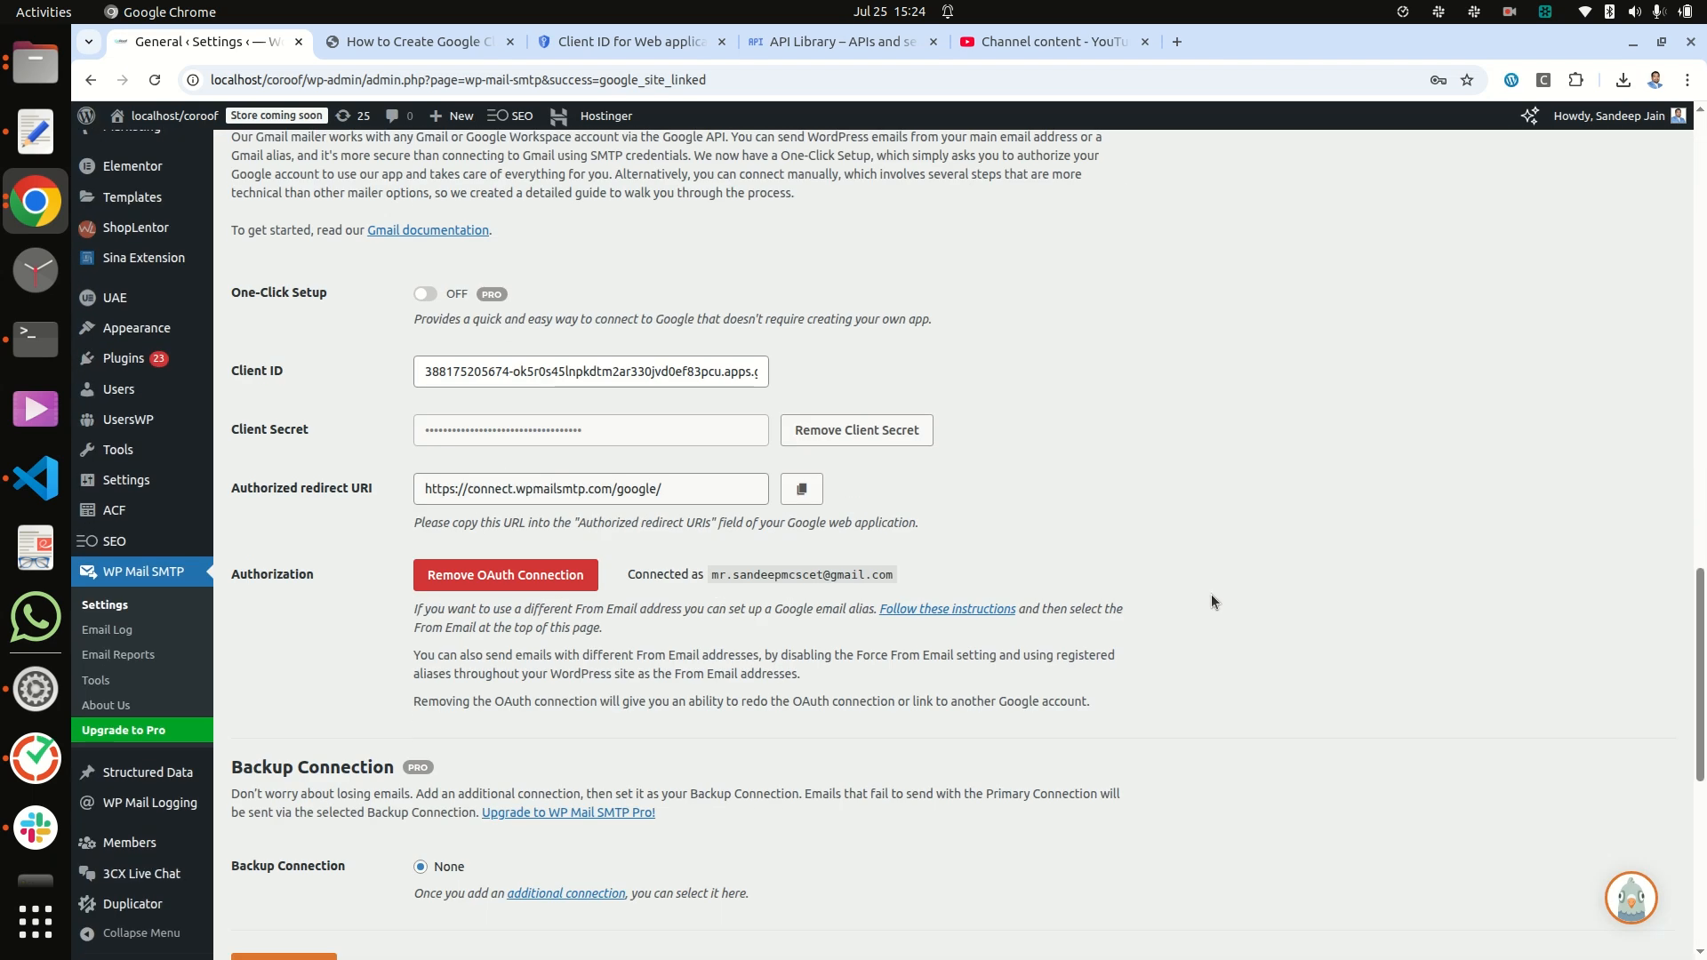
{"action": "scroll", "coordinate": [1063, 782], "scroll_direction": "down", "scroll_amount": 4}
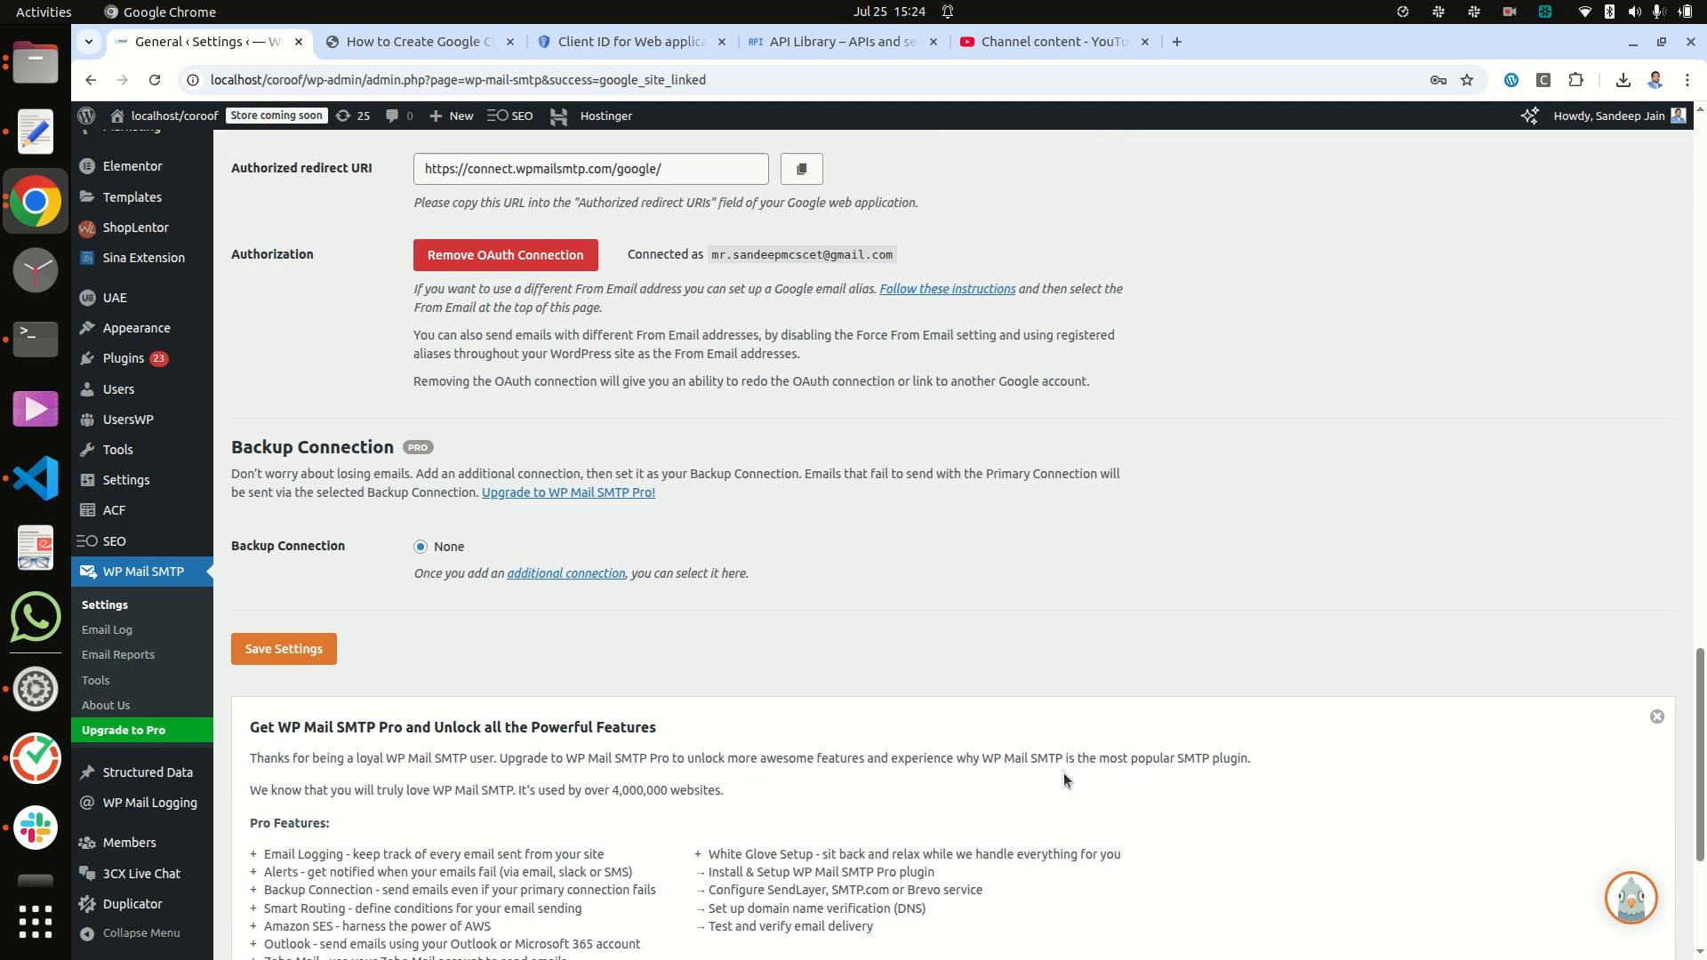
{"action": "left_click", "coordinate": [95, 680]}
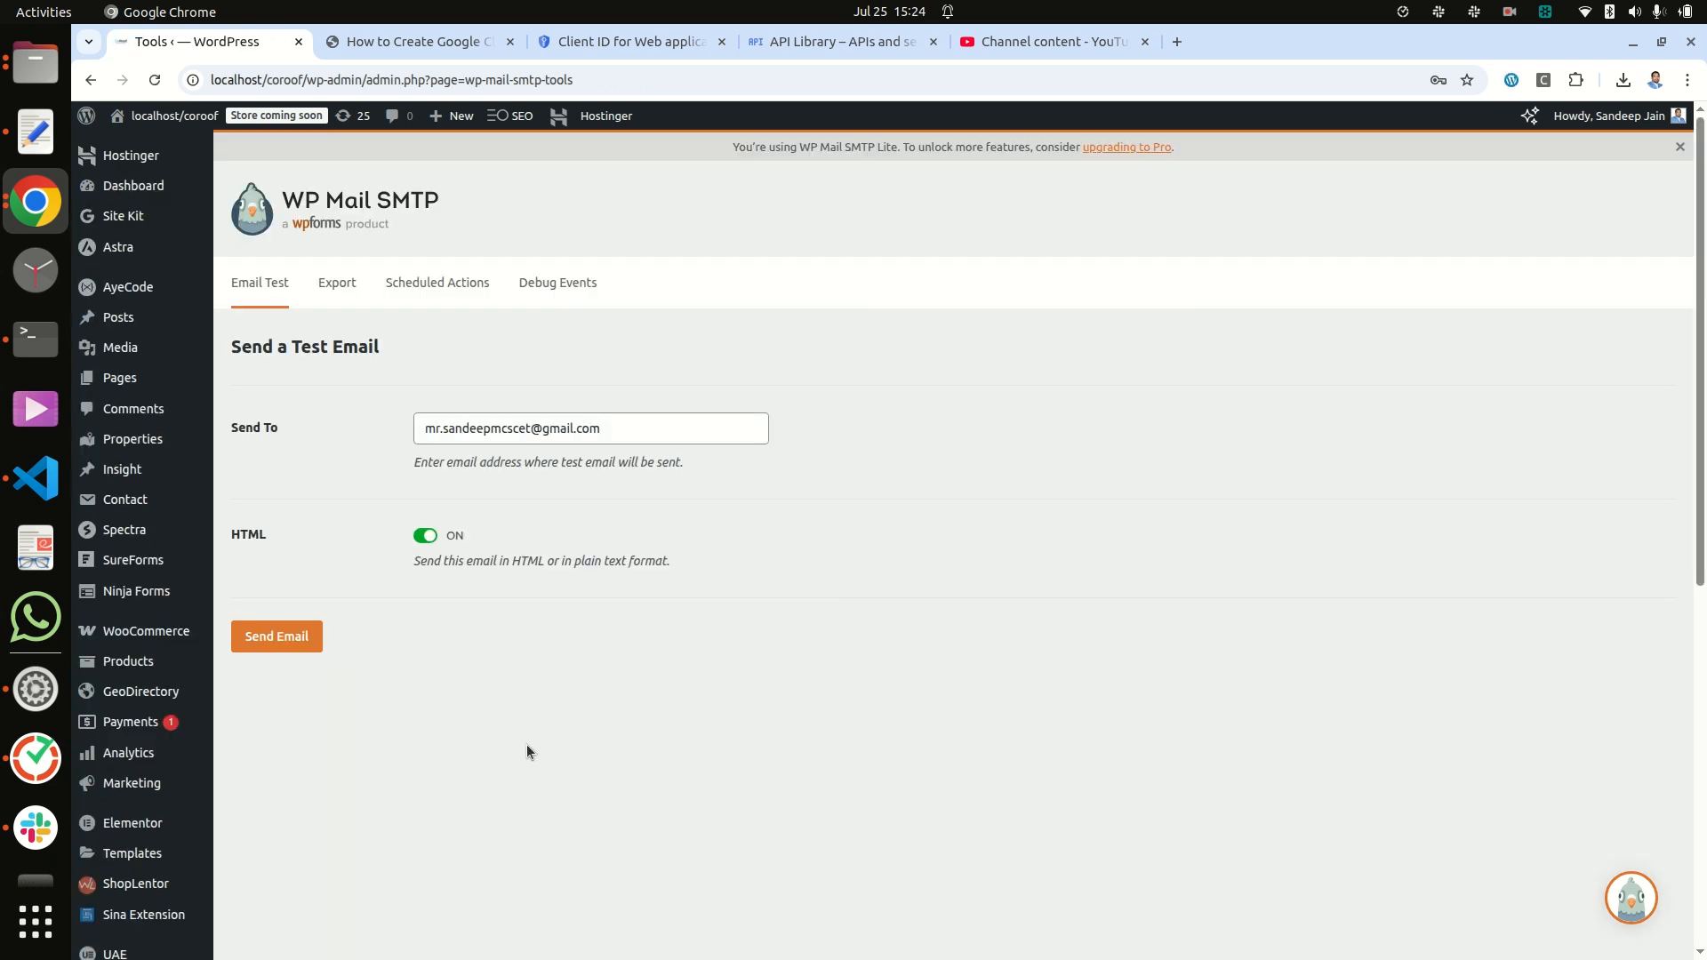
{"action": "left_click", "coordinate": [283, 647]}
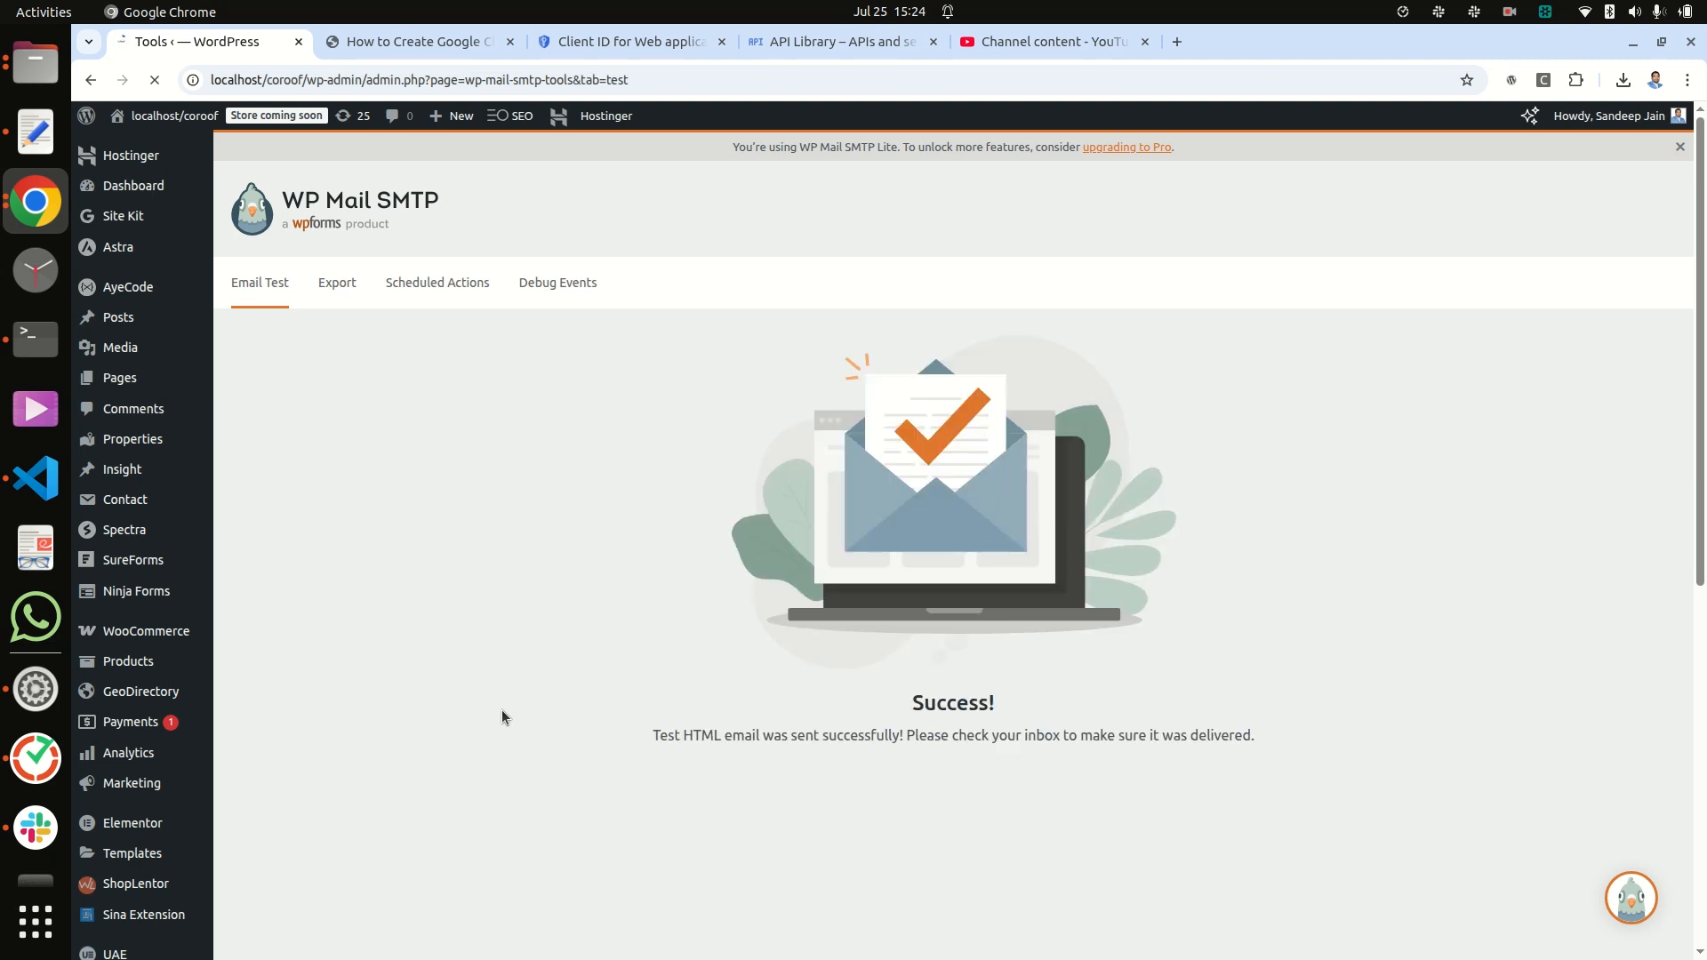
Check the WP Mail Logging email log and read the WP Mail SMTP test email in the Gmail inbox in a new tab.
{"action": "scroll", "coordinate": [701, 836], "scroll_direction": "down", "scroll_amount": 8}
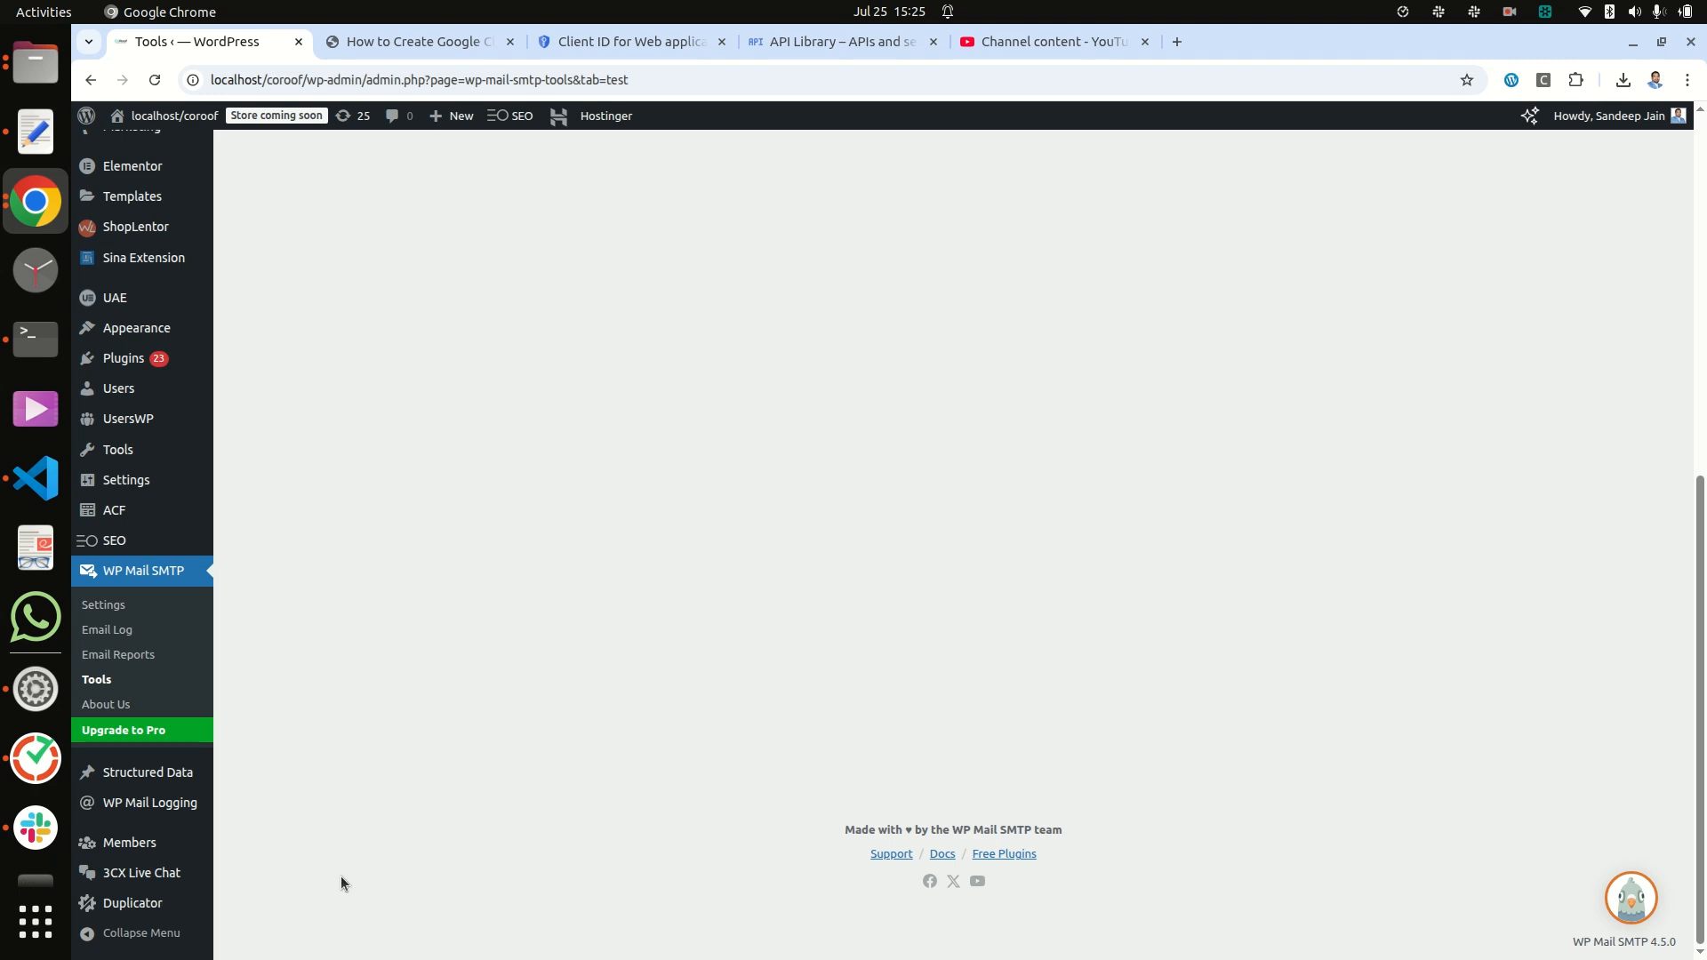
{"action": "left_click", "coordinate": [142, 804]}
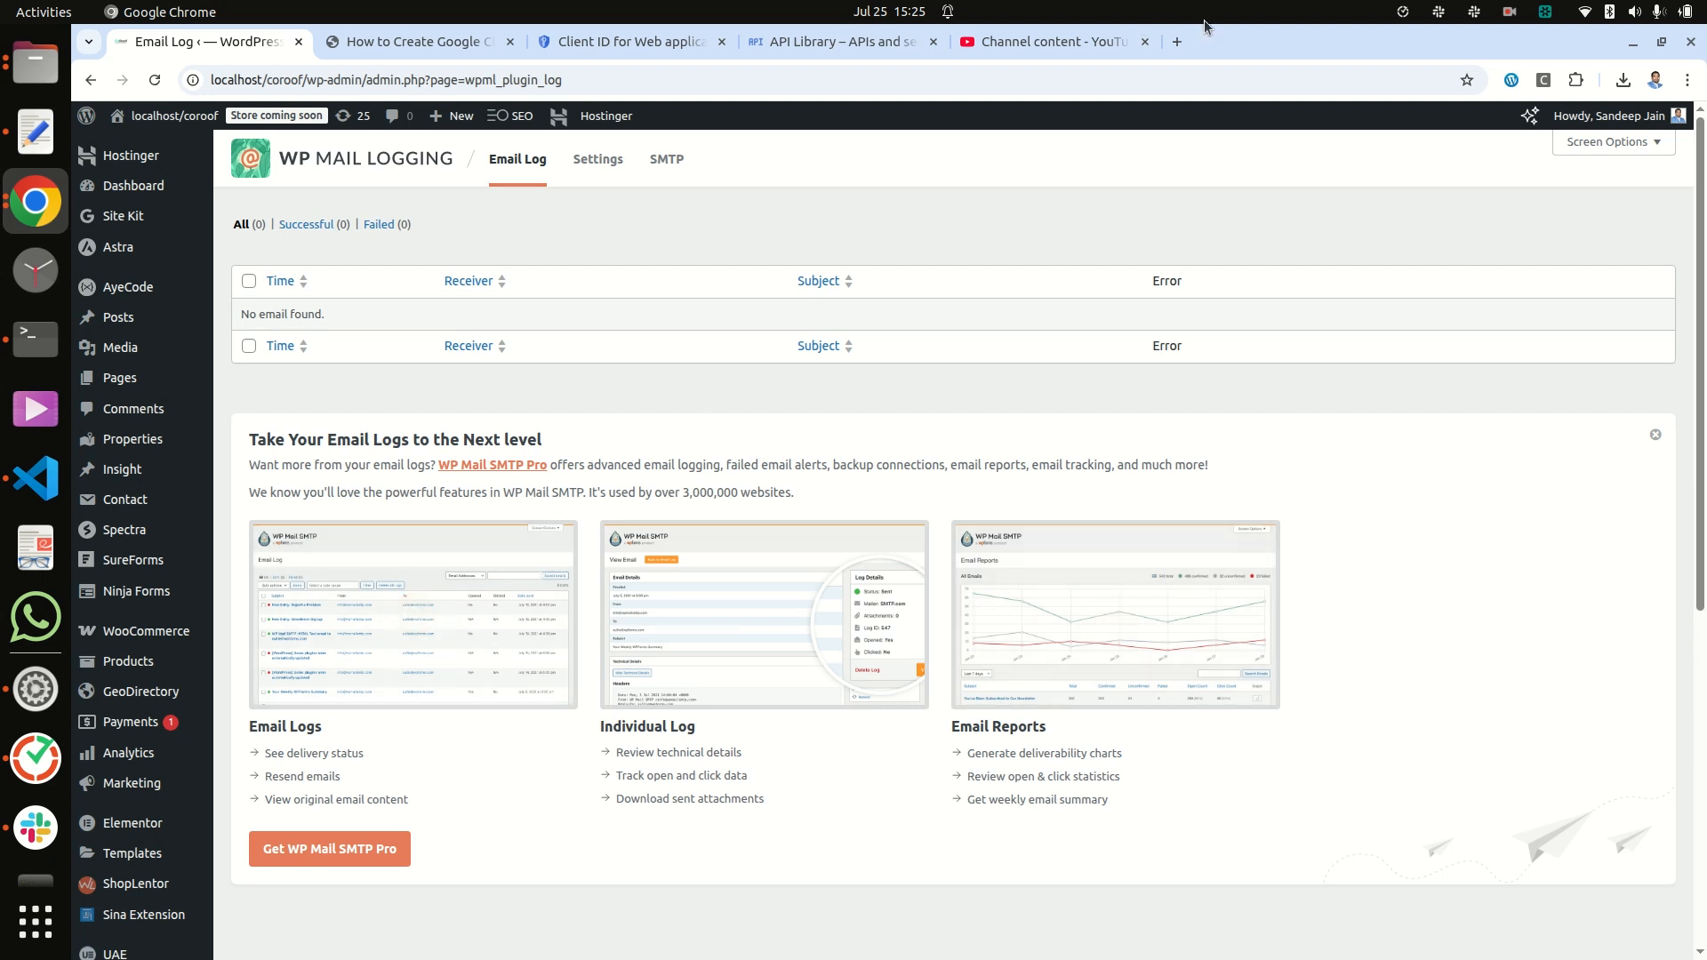
{"action": "left_click", "coordinate": [1176, 42]}
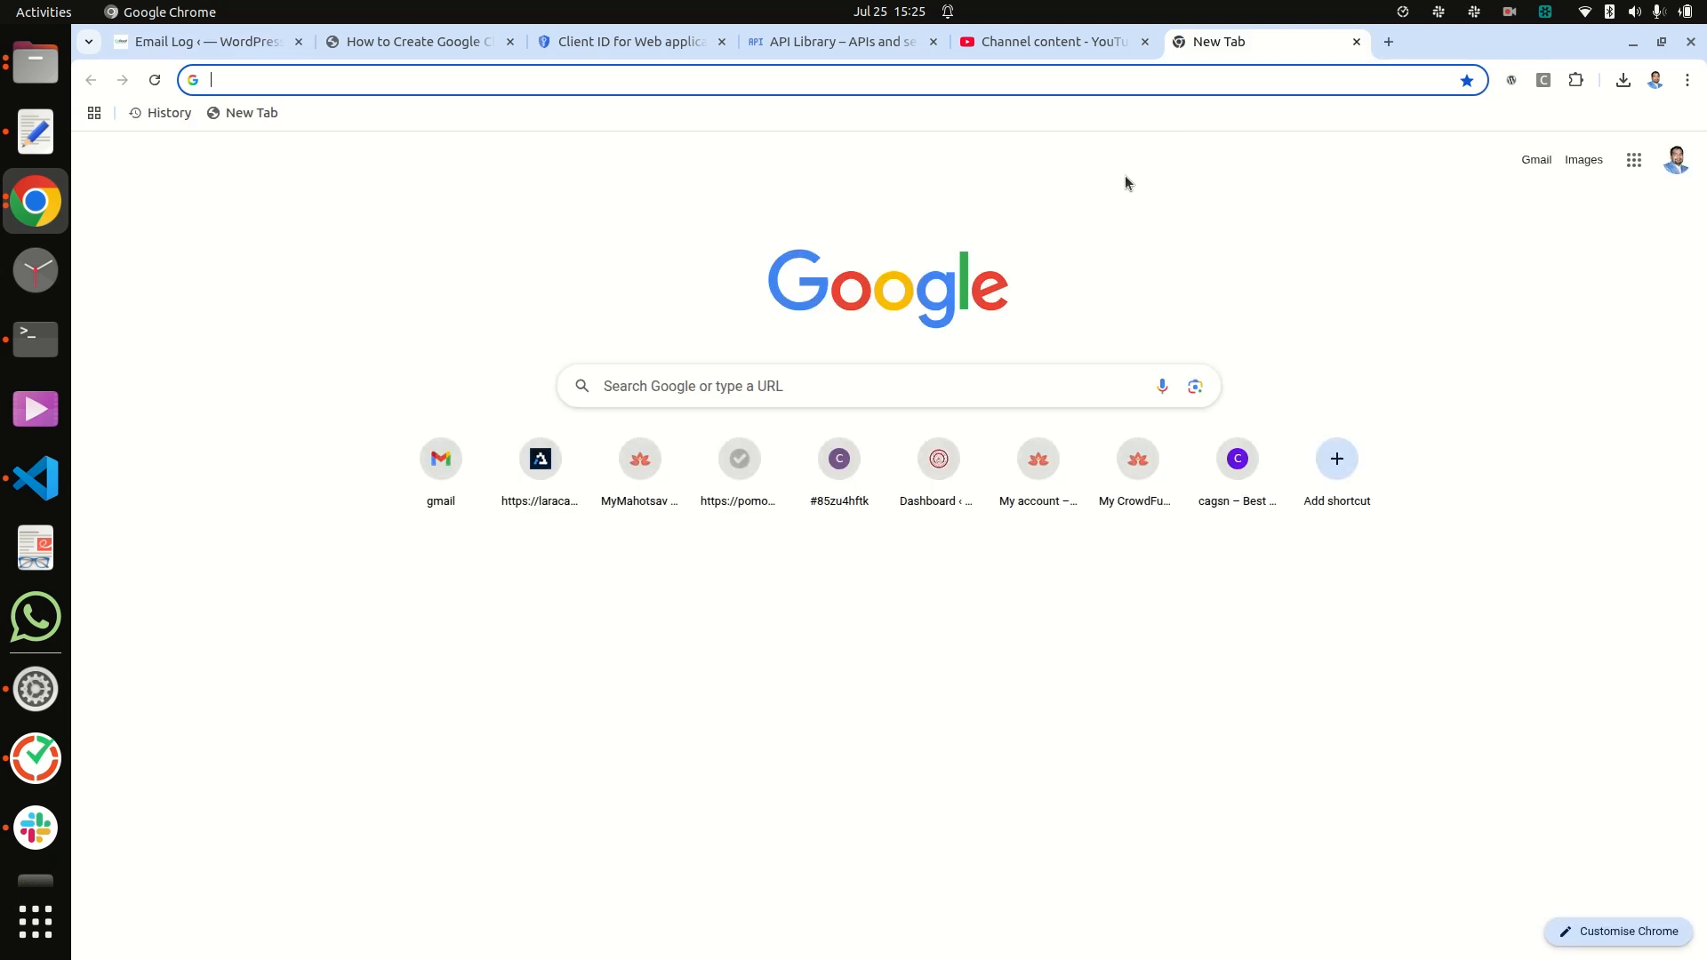
{"action": "left_click", "coordinate": [444, 476]}
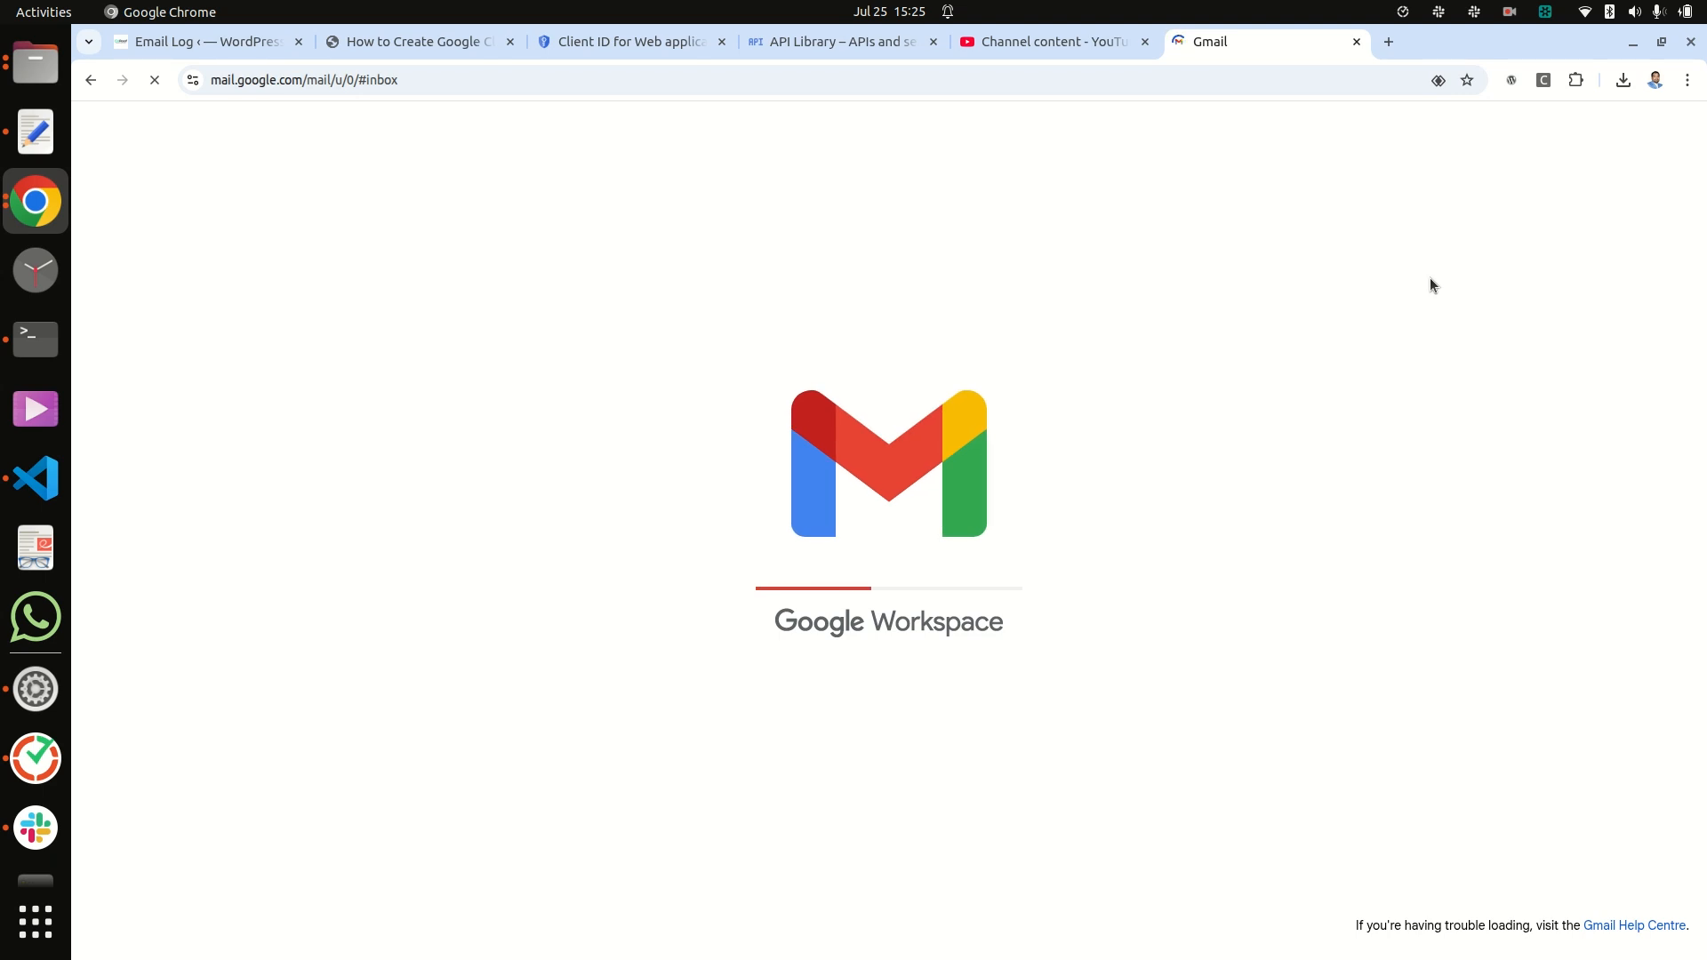
{"action": "left_click", "coordinate": [754, 267]}
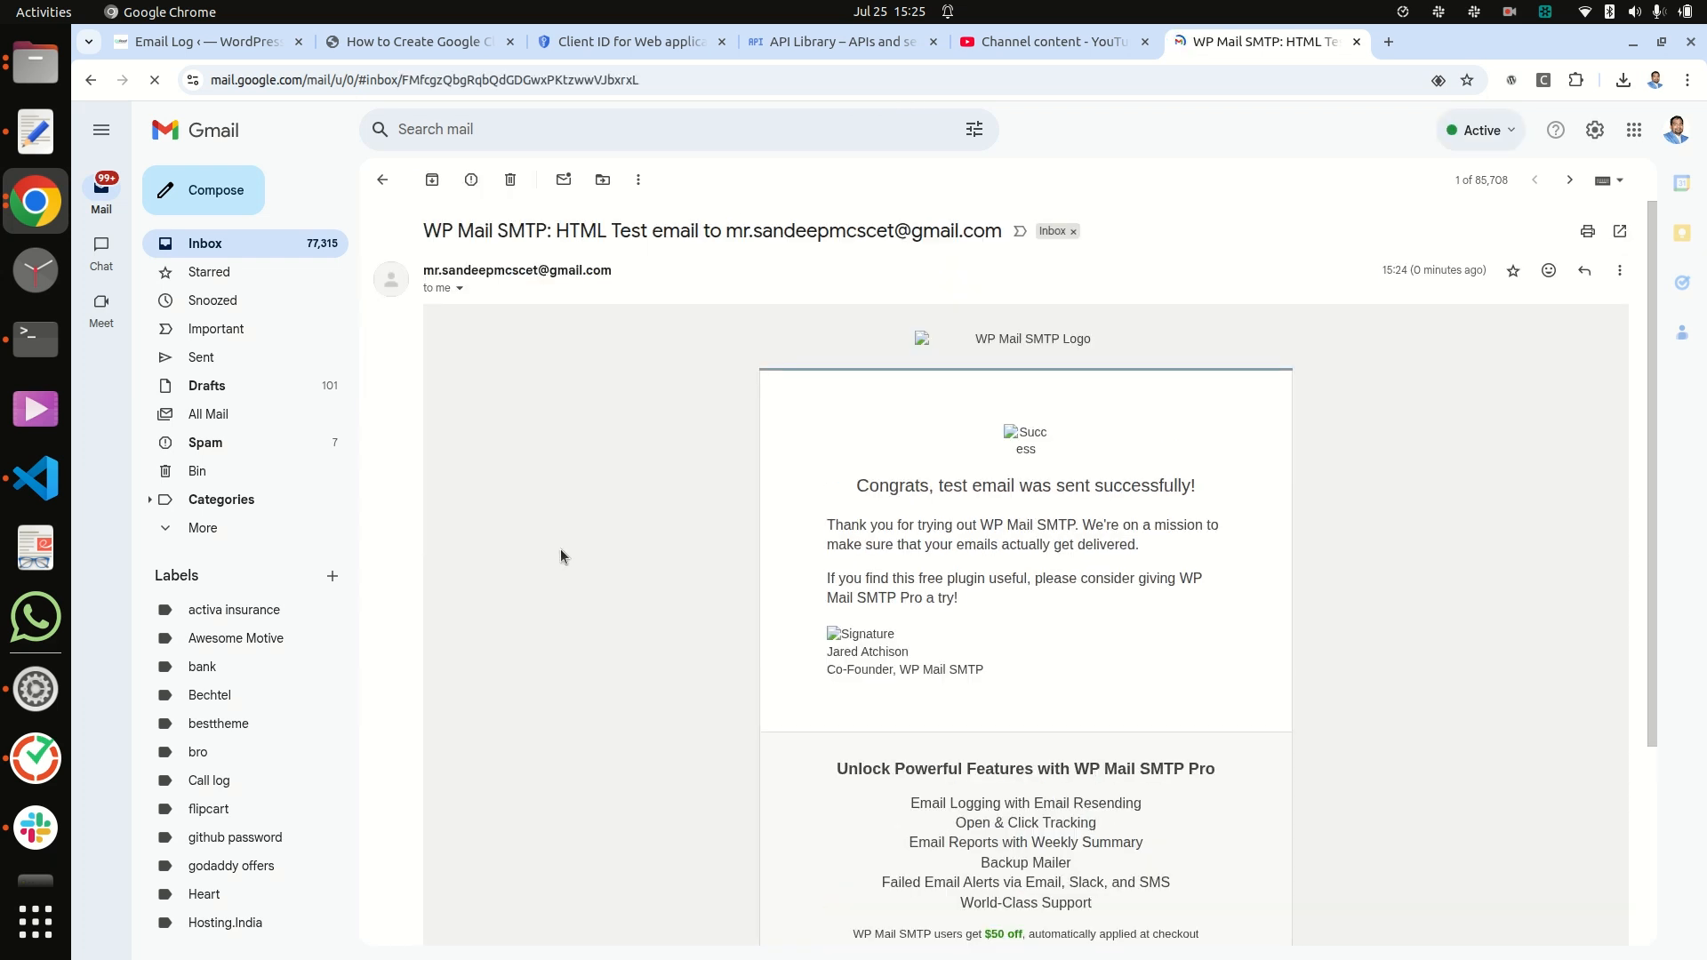
{"action": "scroll", "coordinate": [565, 531], "scroll_direction": "down", "scroll_amount": 3}
{"action": "scroll", "coordinate": [567, 530], "scroll_direction": "up", "scroll_amount": 3}
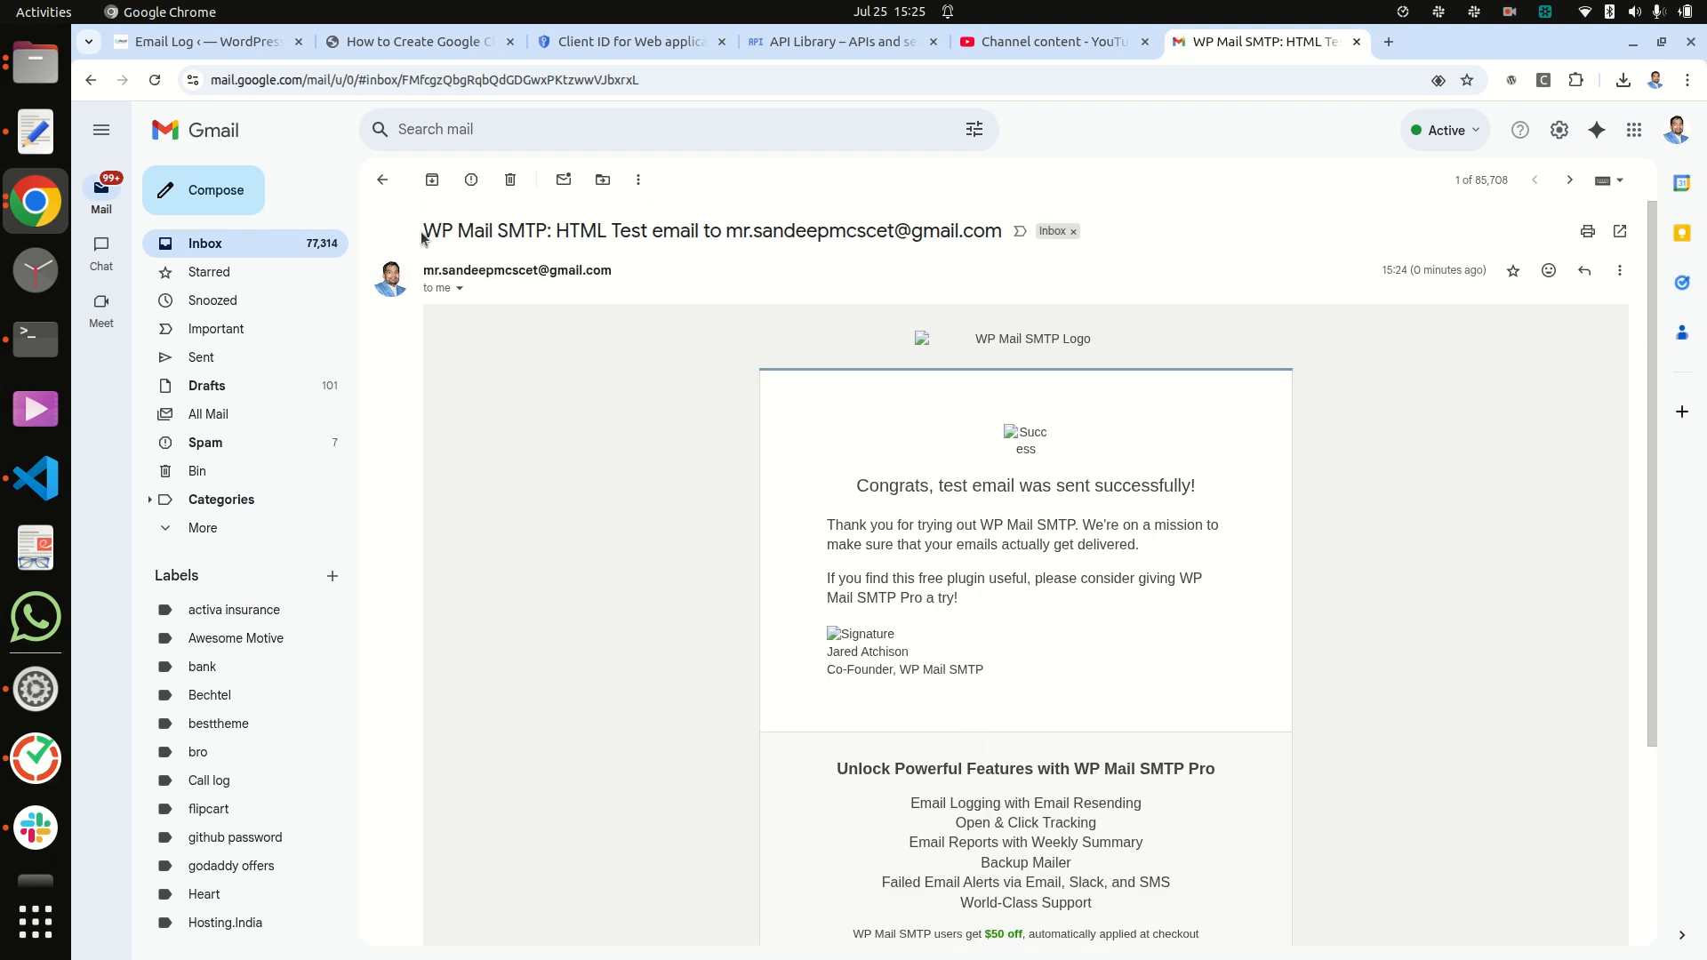
Return to the WP Mail Logging email log in WordPress and look through the whole page.
{"action": "left_click", "coordinate": [204, 42]}
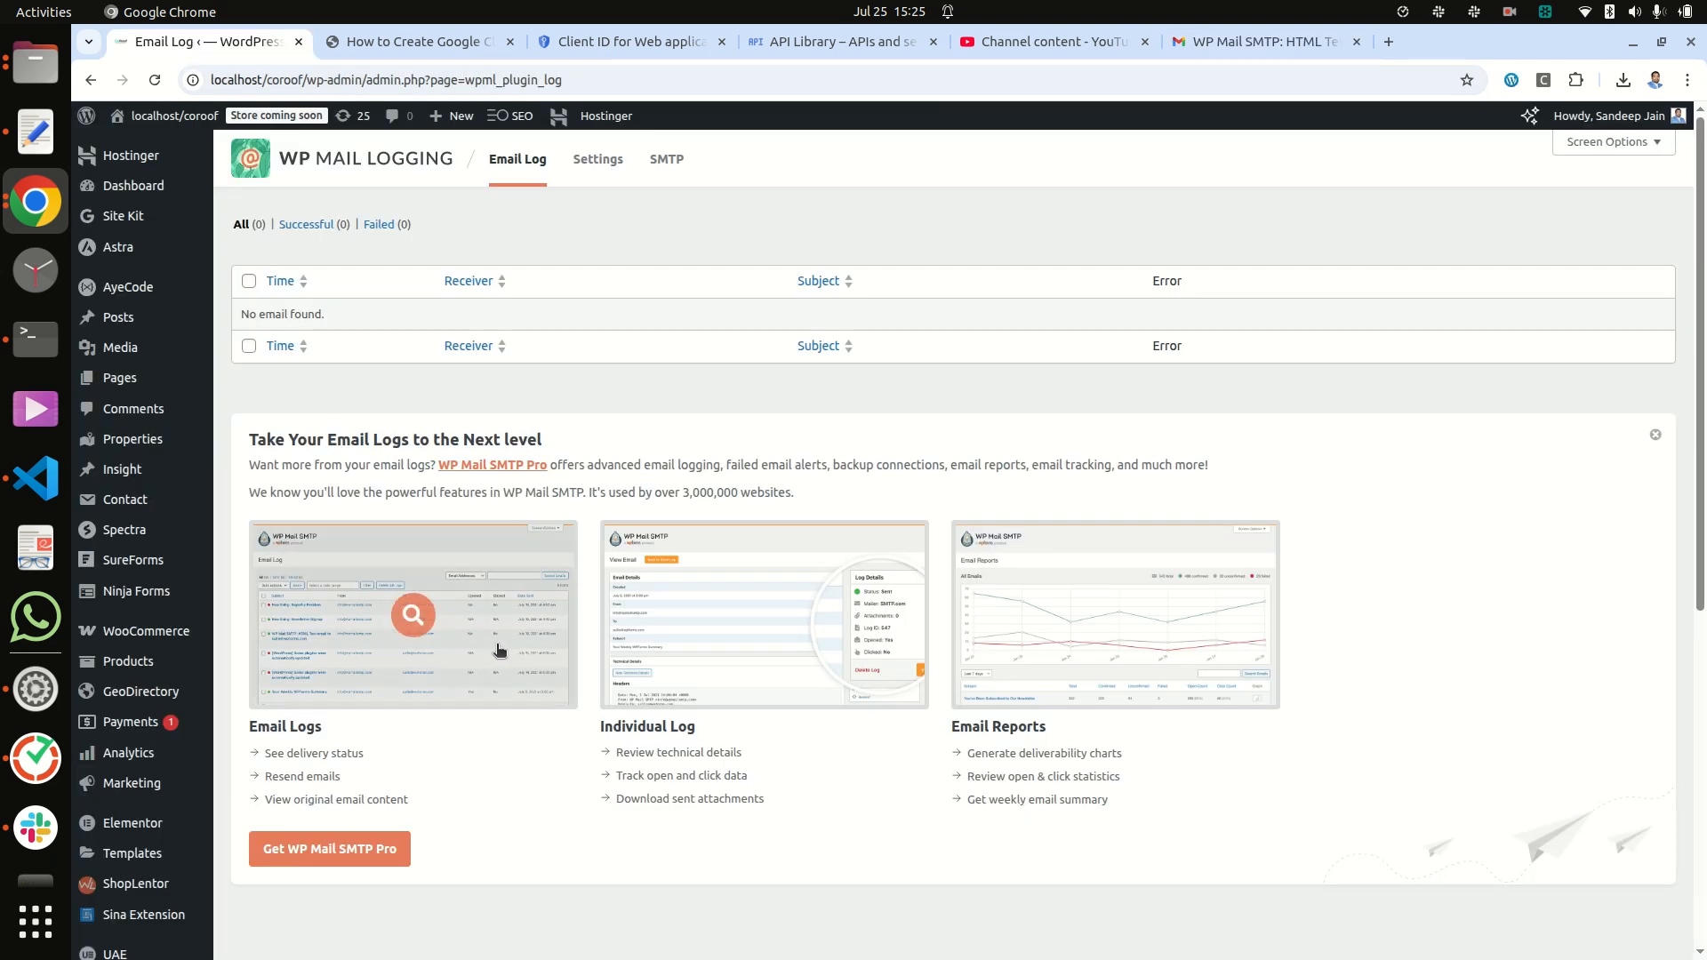
{"action": "scroll", "coordinate": [502, 631], "scroll_direction": "down", "scroll_amount": 5}
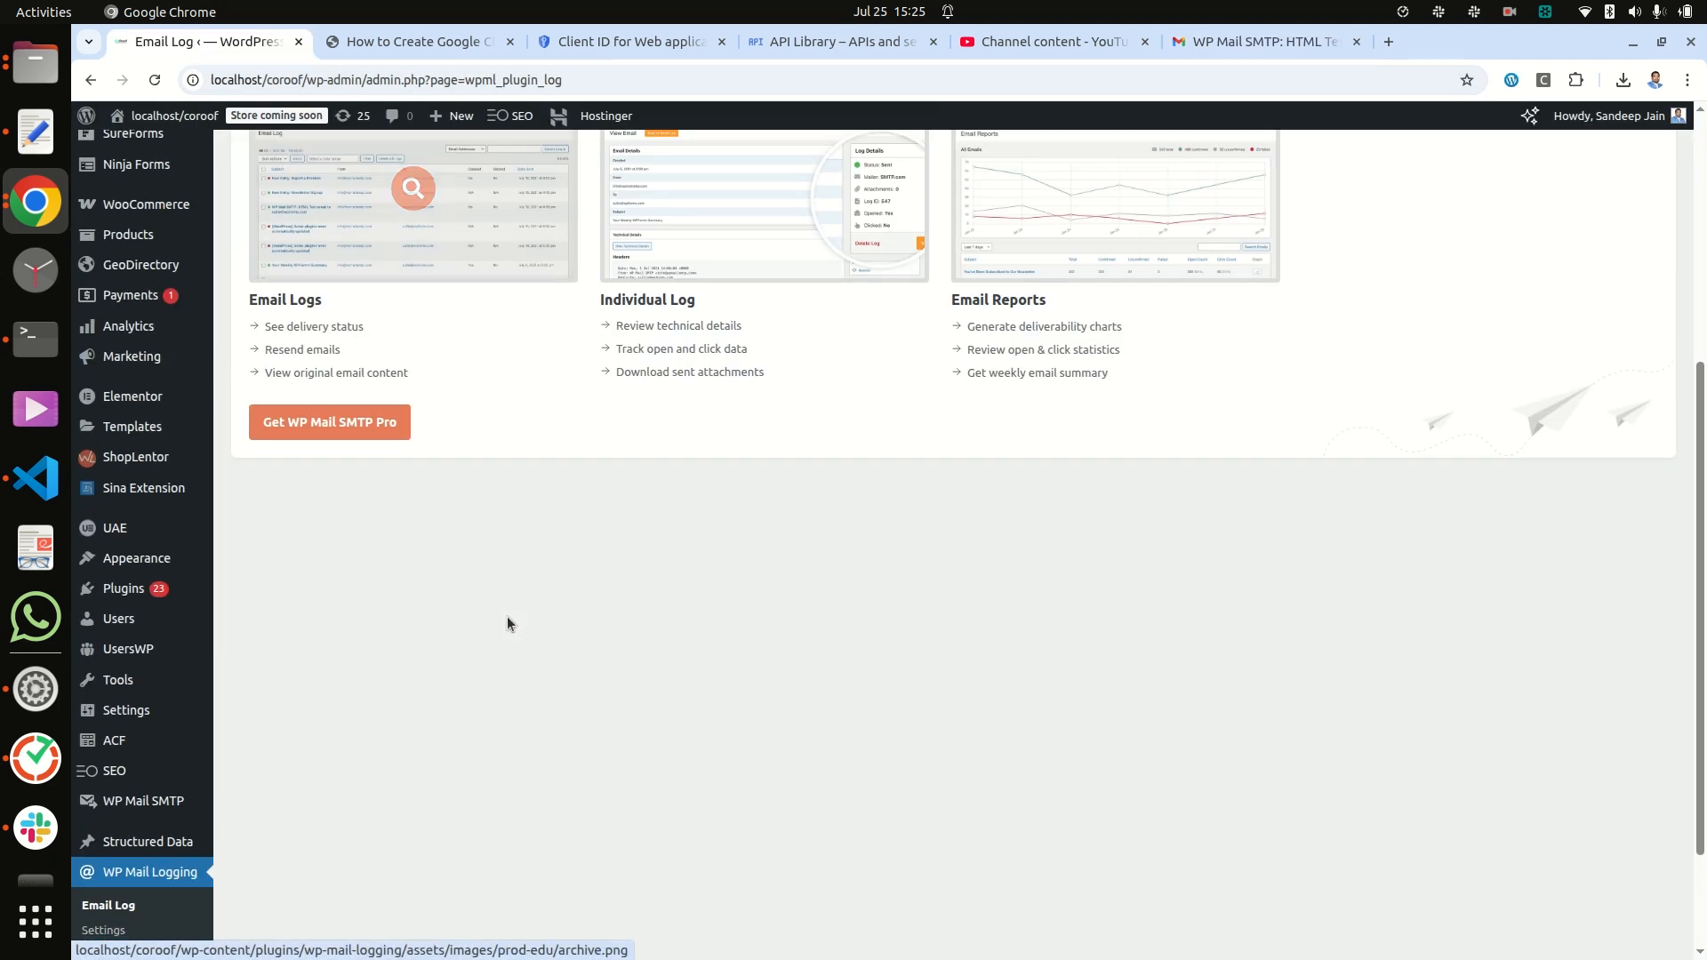
{"action": "scroll", "coordinate": [507, 616], "scroll_direction": "up", "scroll_amount": 2}
{"action": "scroll", "coordinate": [507, 616], "scroll_direction": "down", "scroll_amount": 4}
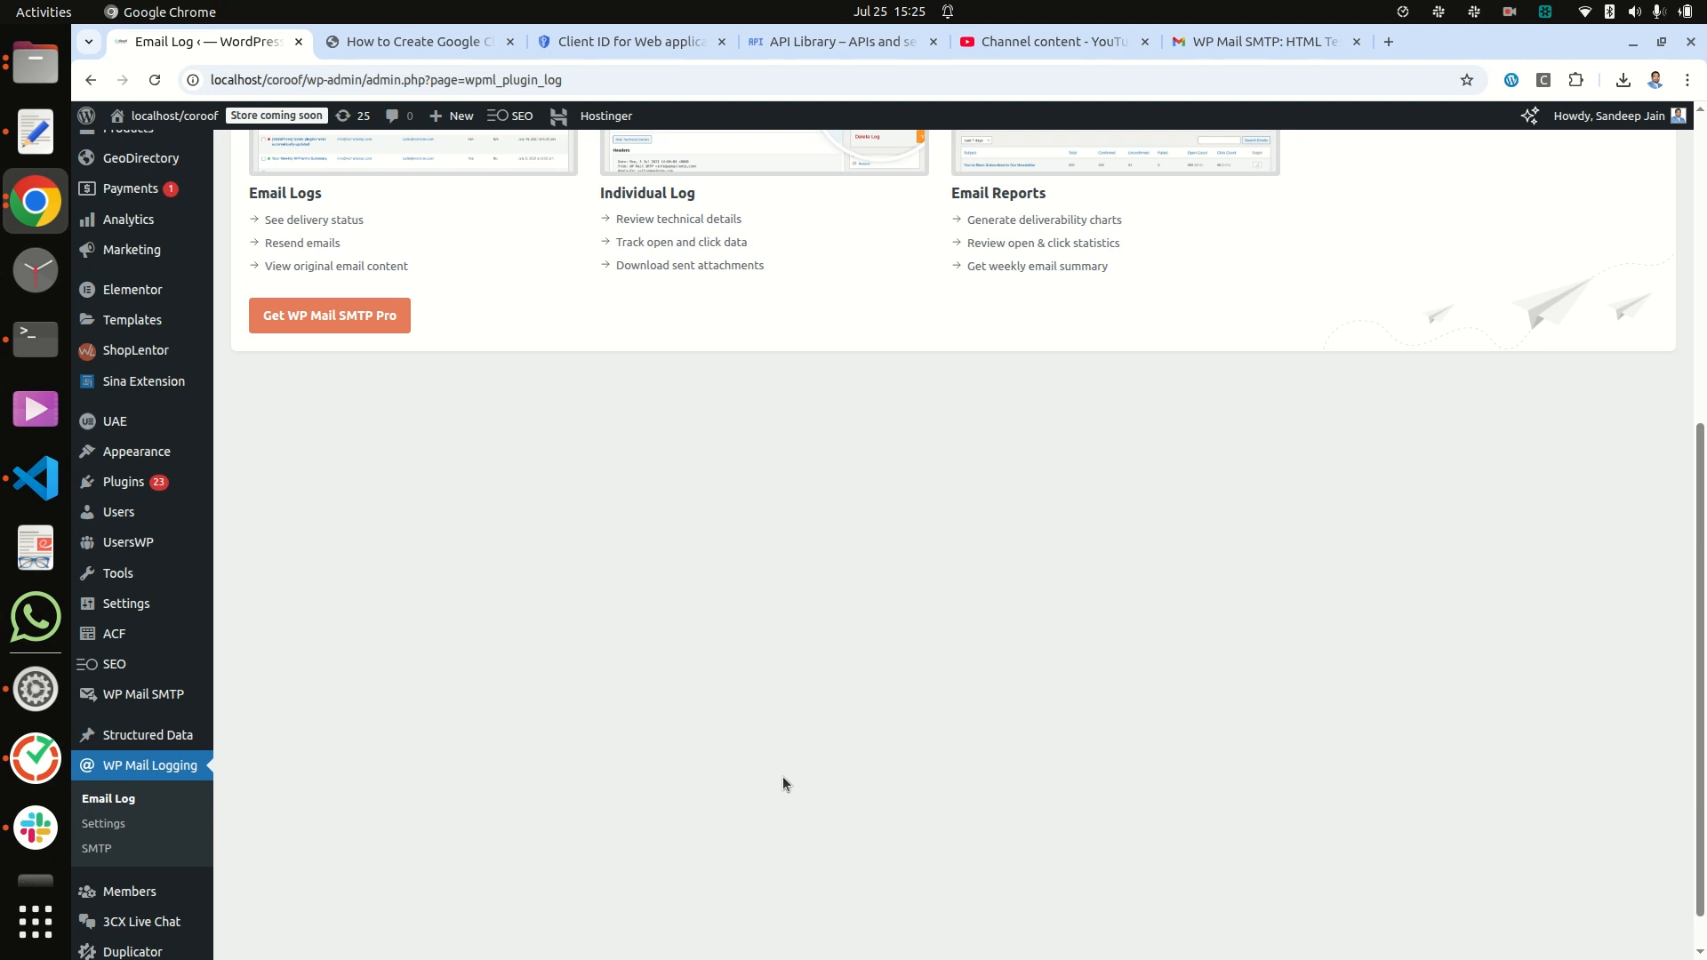
{"action": "scroll", "coordinate": [805, 752], "scroll_direction": "up", "scroll_amount": 4}
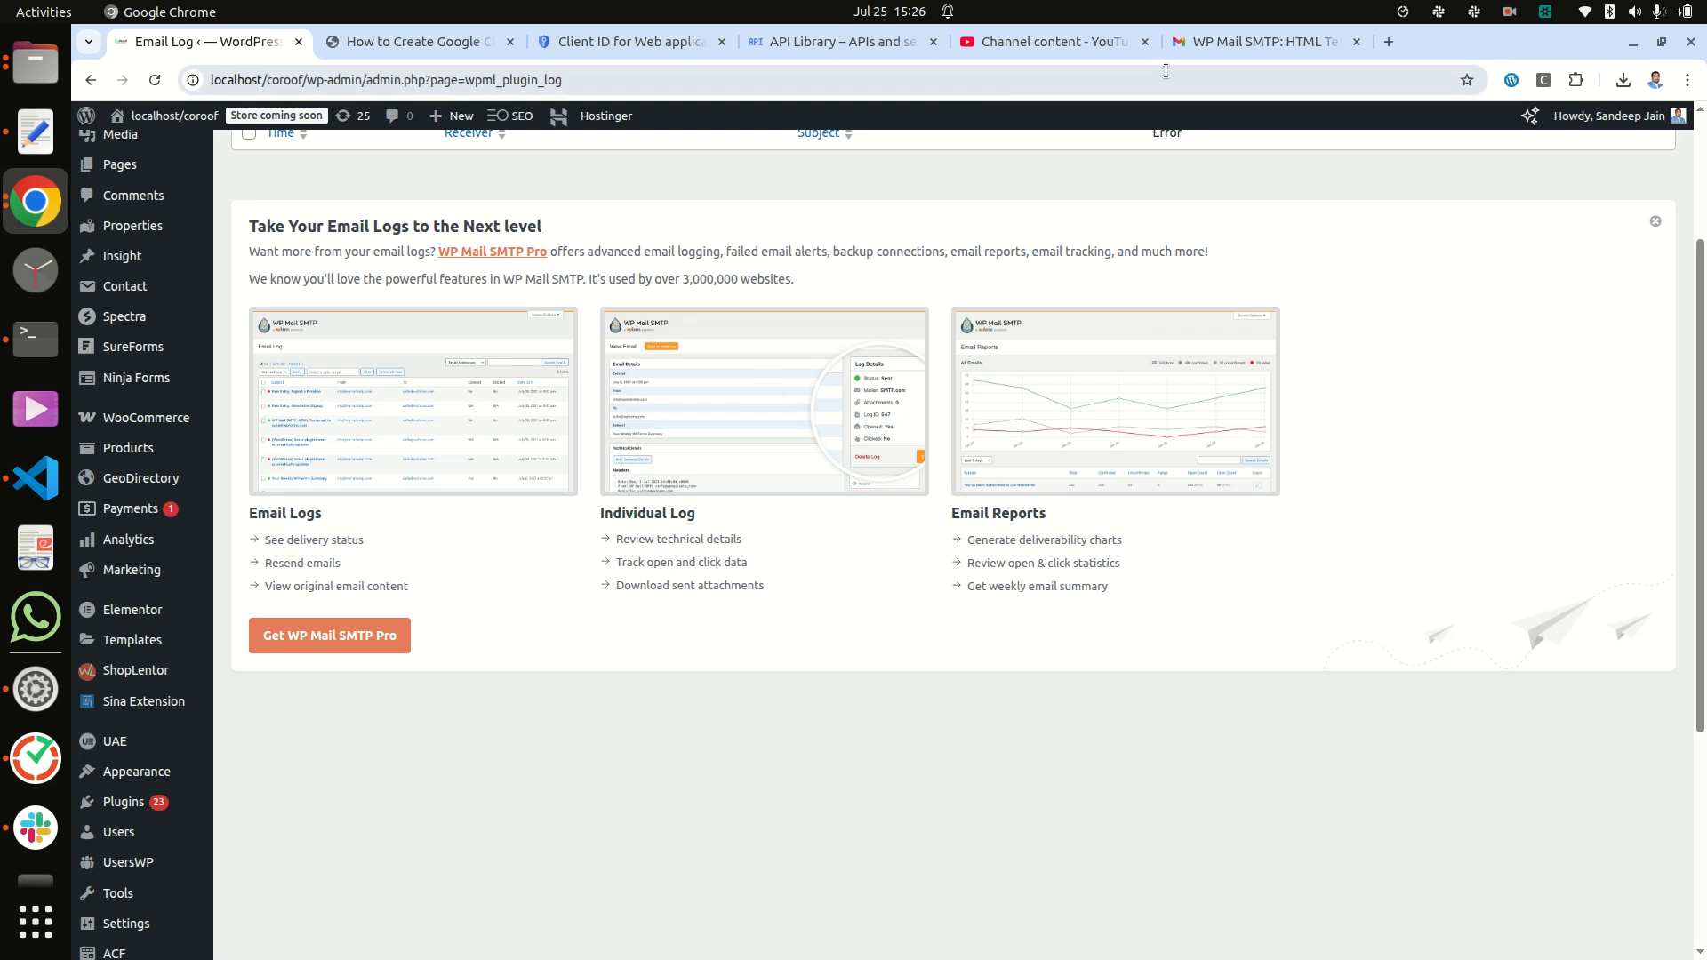
Revisit the web application's OAuth client details in Google Cloud and review the step-by-step guide for creating Google credentials.
{"action": "left_click", "coordinate": [610, 41]}
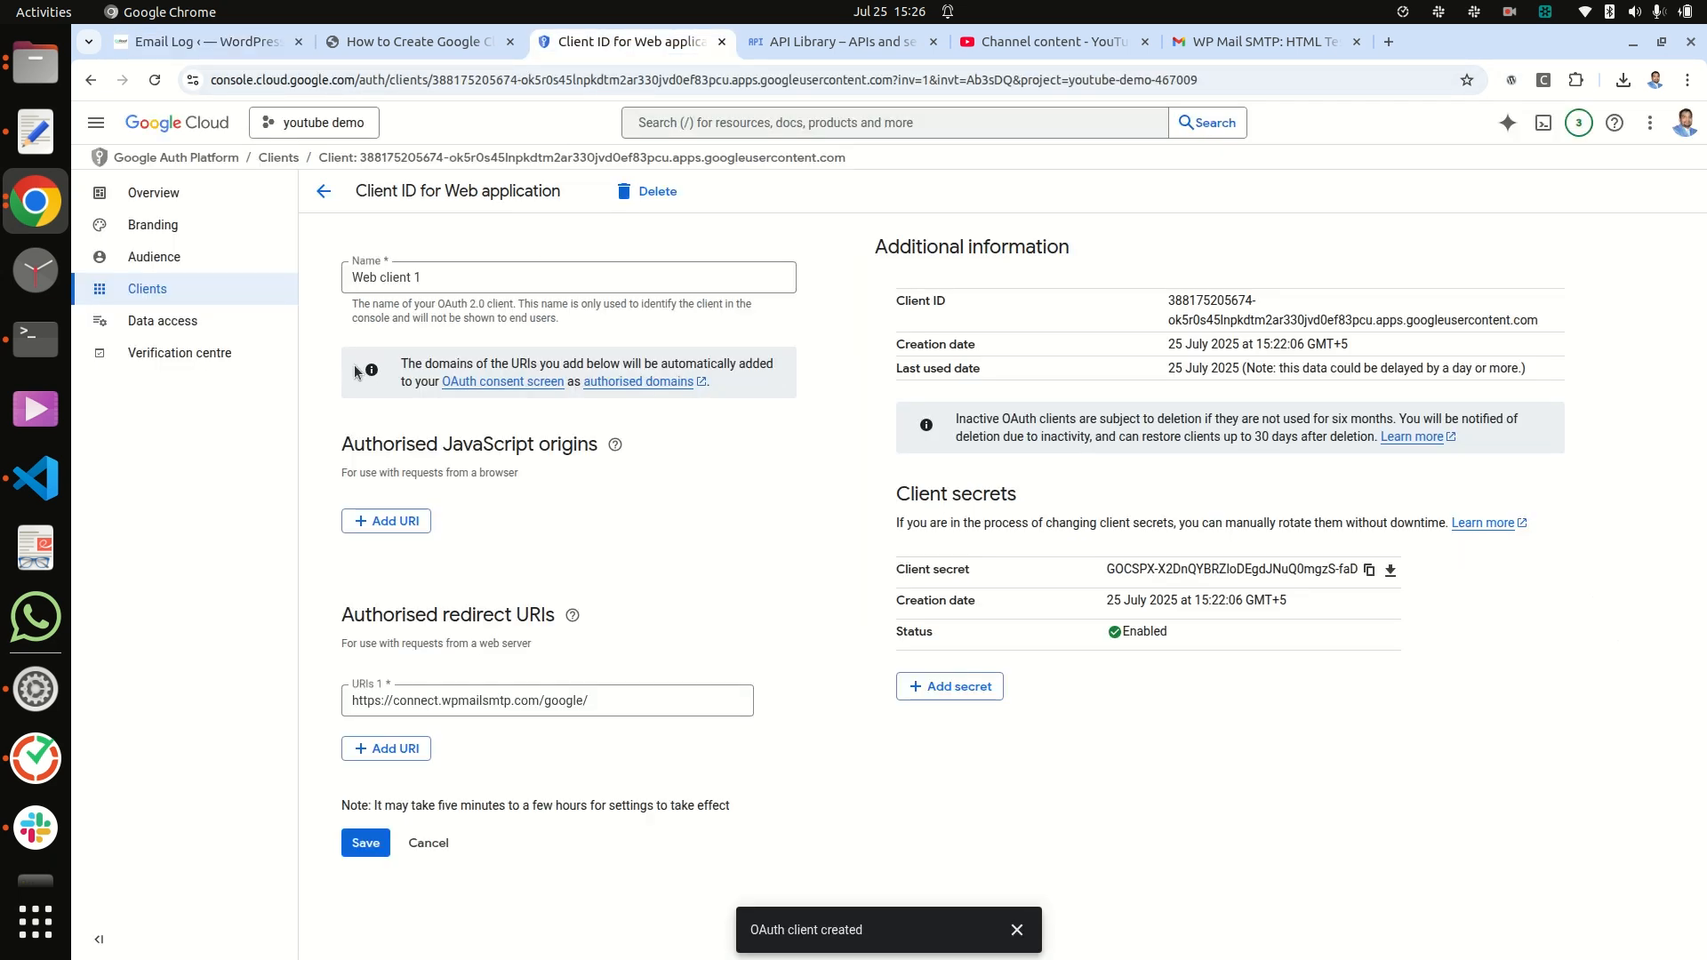
{"action": "left_click", "coordinate": [359, 53]}
{"action": "scroll", "coordinate": [328, 456], "scroll_direction": "up", "scroll_amount": 6}
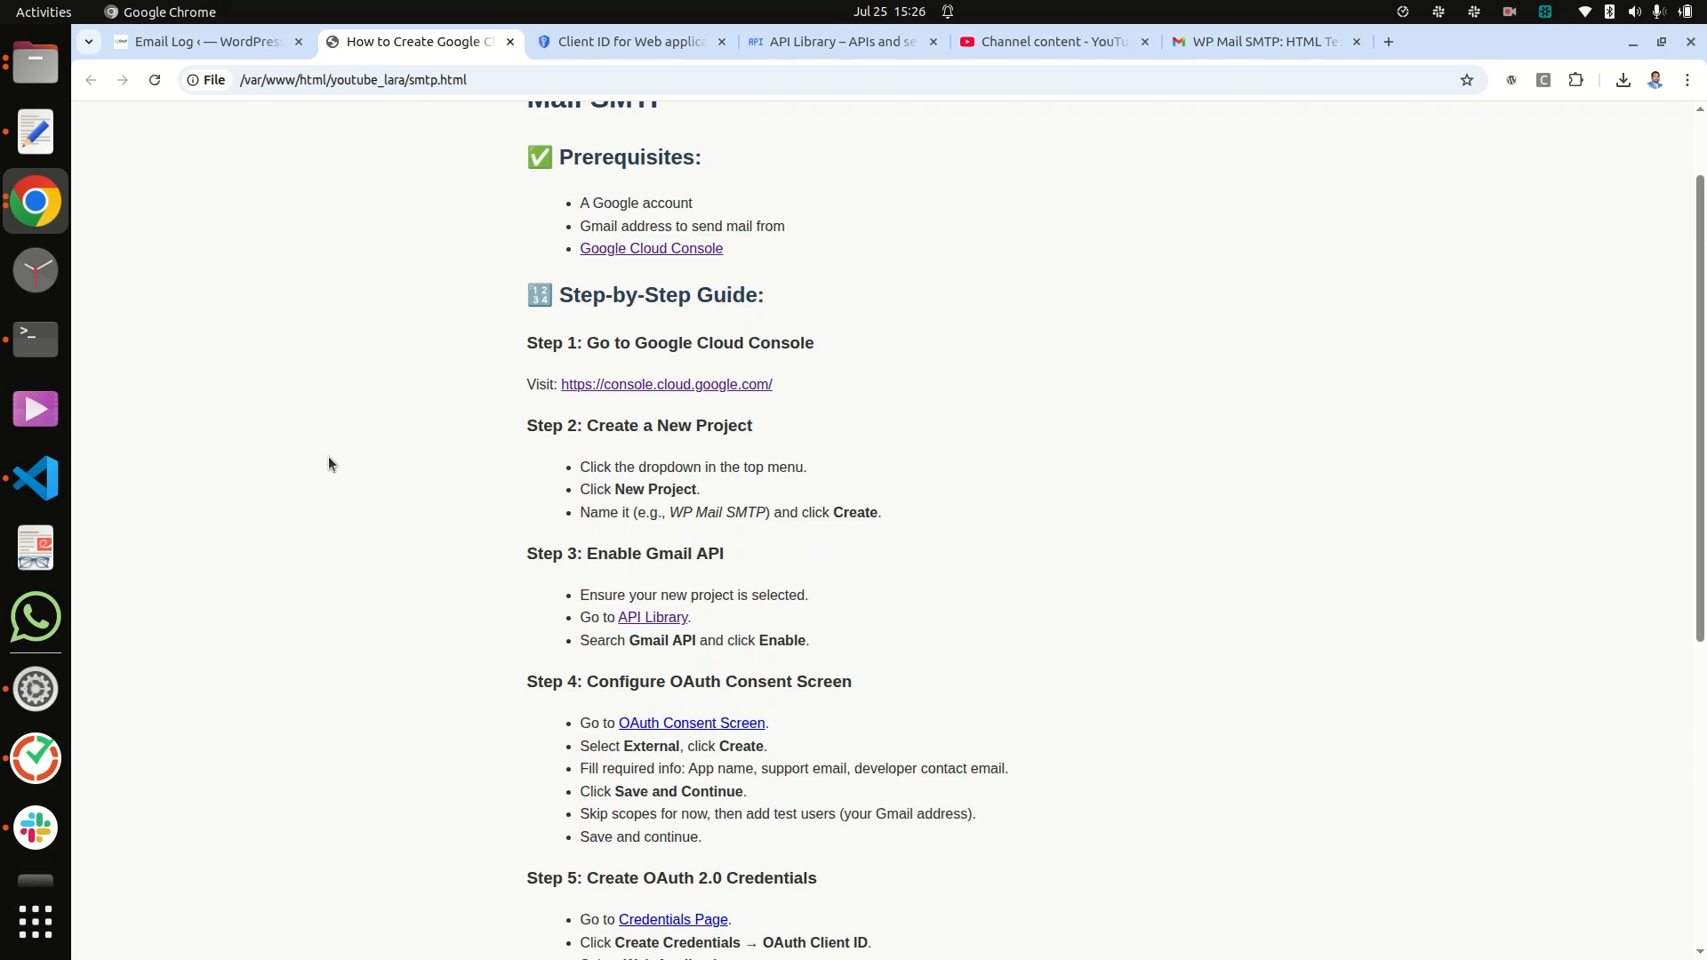